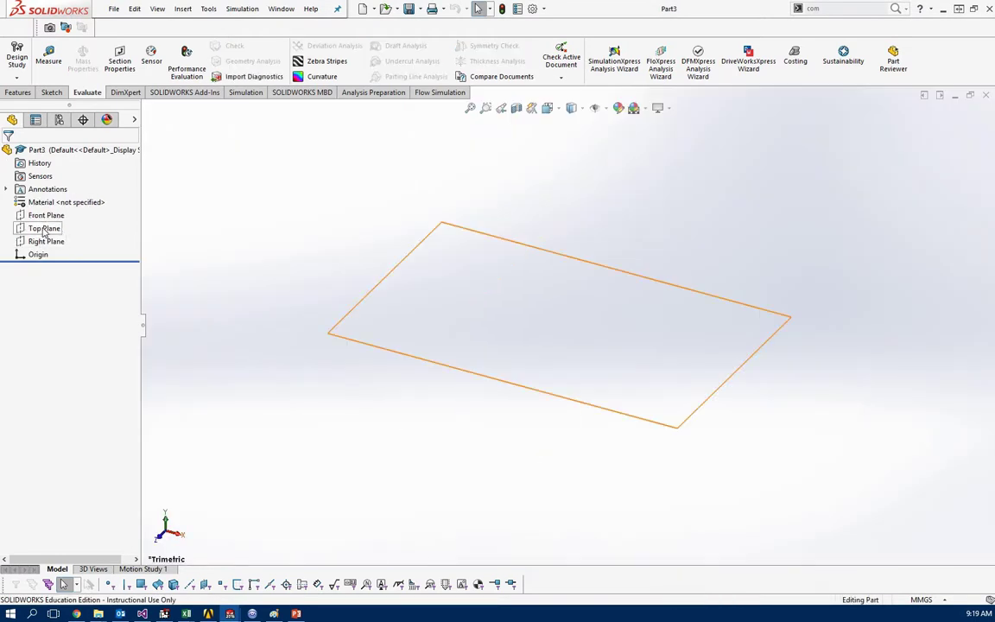
# Step: Sketch a corner rectangle from the origin on the Top Plane and extrude it 10 mm
pyautogui.click(43, 230)
pyautogui.click(93, 208)
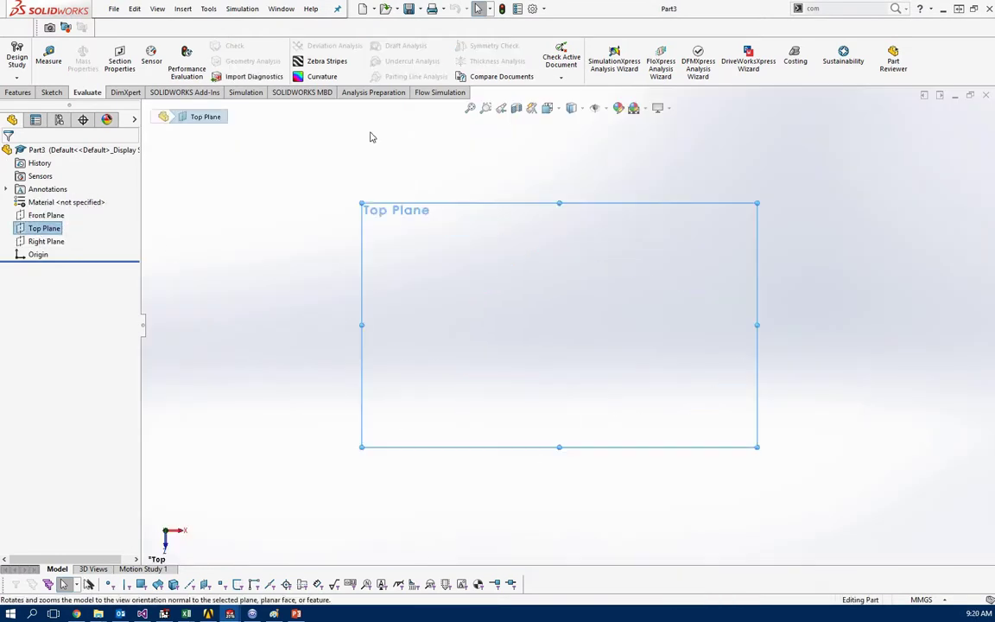
pyautogui.click(52, 92)
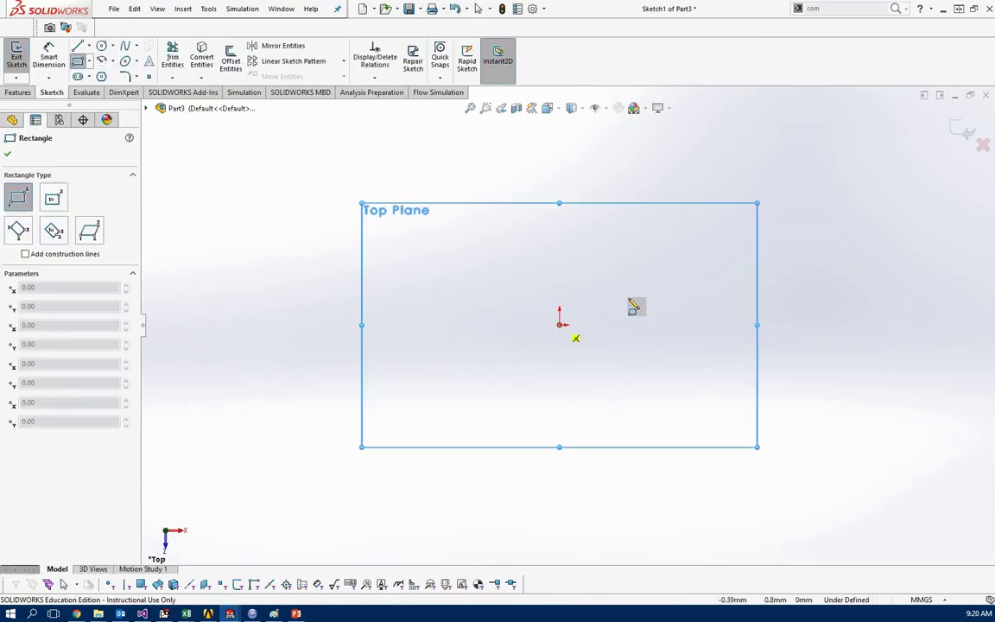
pyautogui.click(872, 176)
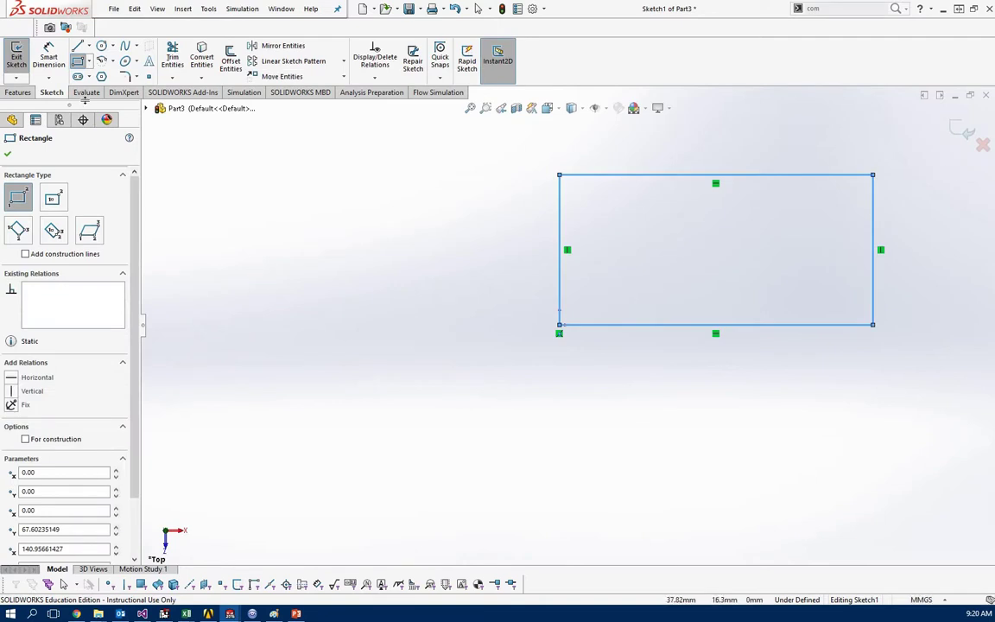
pyautogui.click(26, 93)
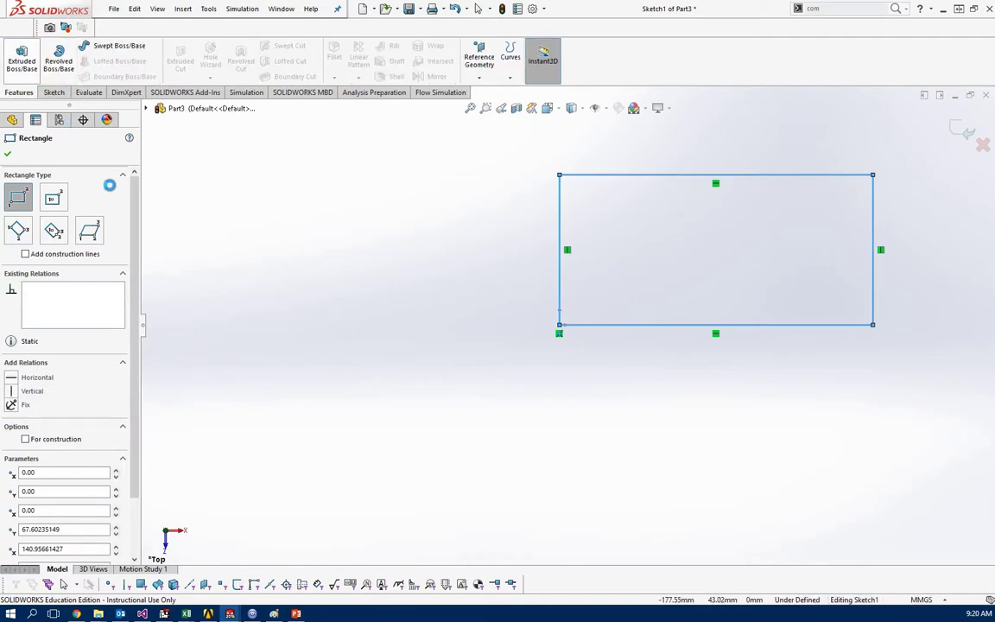
pyautogui.press('Escape')
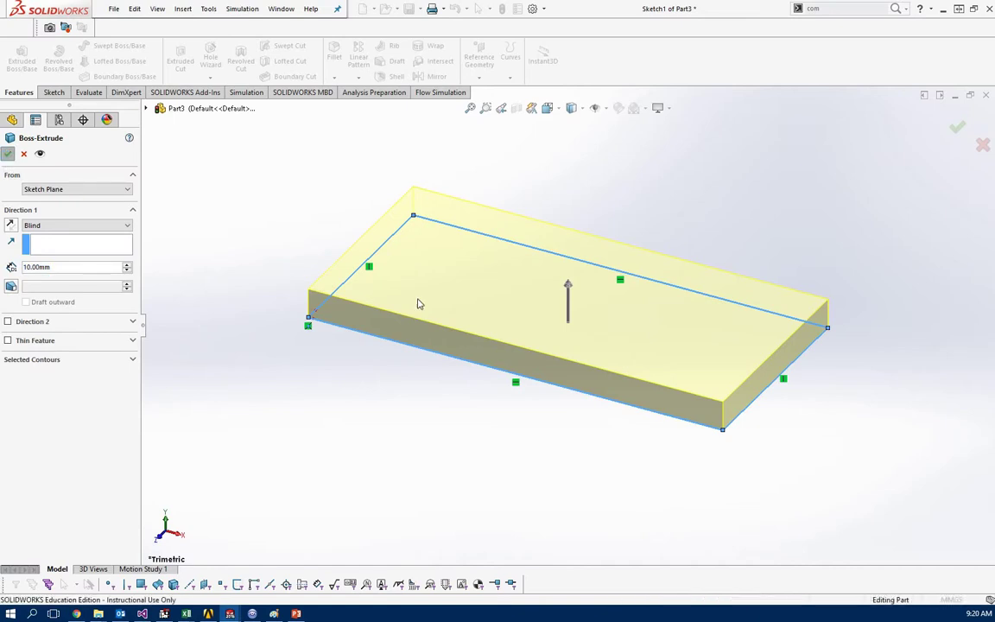
pyautogui.press('Return')
# Step: Sketch four circles on the base plate's top face, one at each end and two in between
pyautogui.click(54, 92)
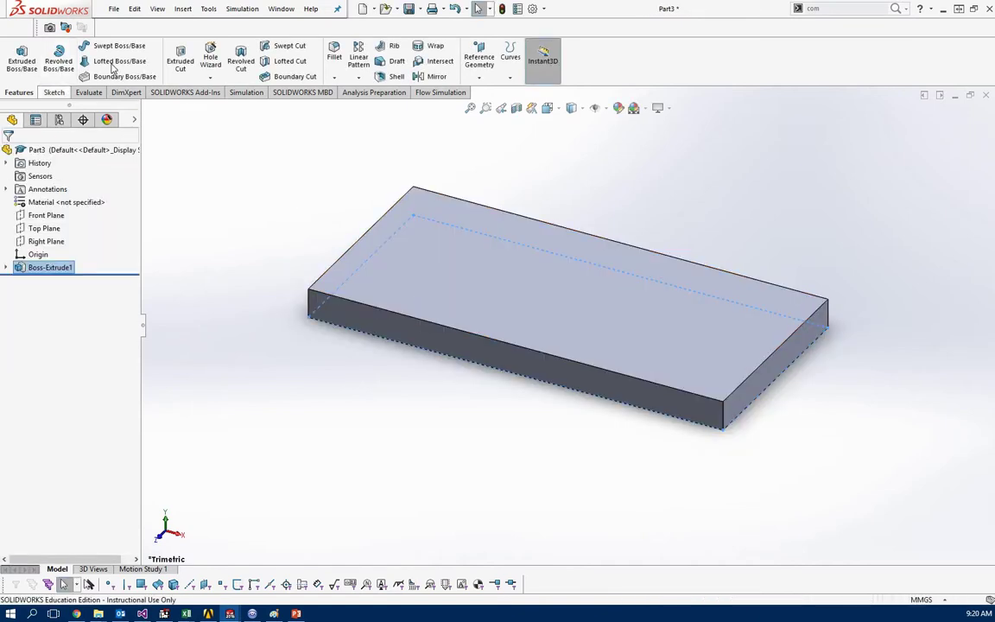
pyautogui.click(421, 256)
pyautogui.click(418, 248)
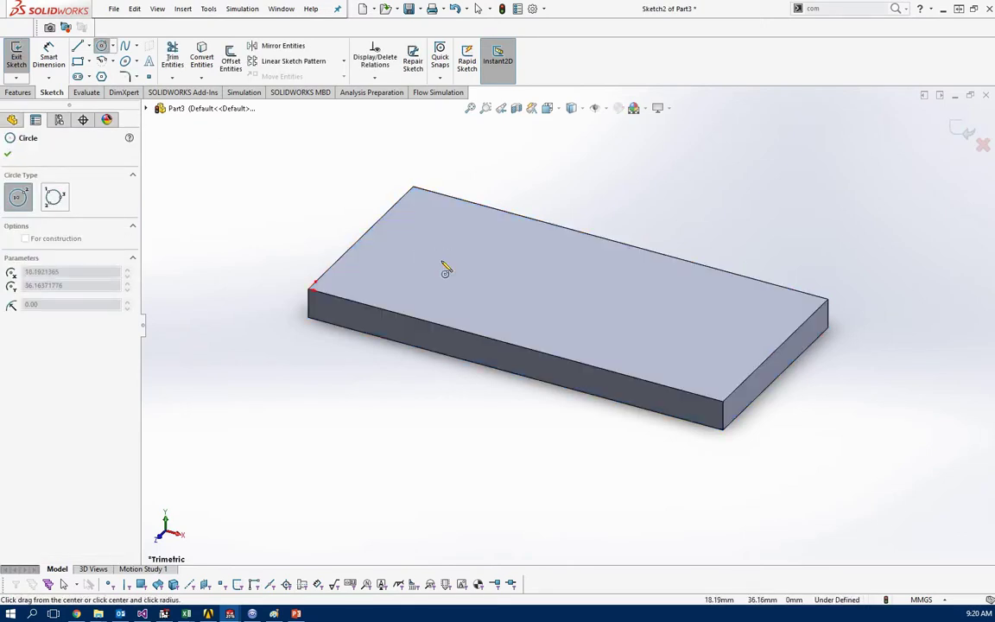
pyautogui.click(442, 264)
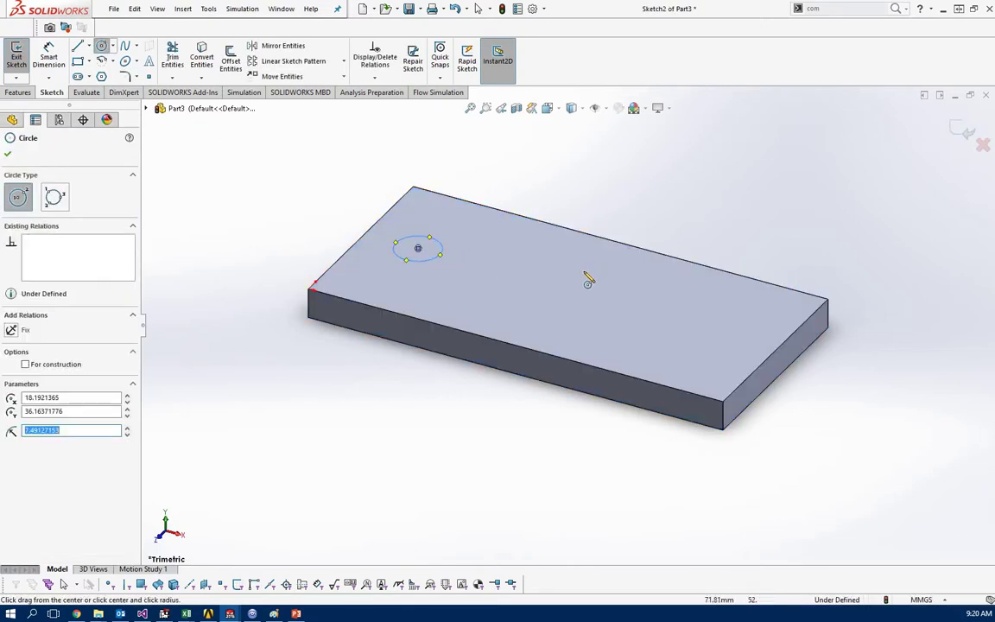
pyautogui.click(585, 271)
pyautogui.click(573, 309)
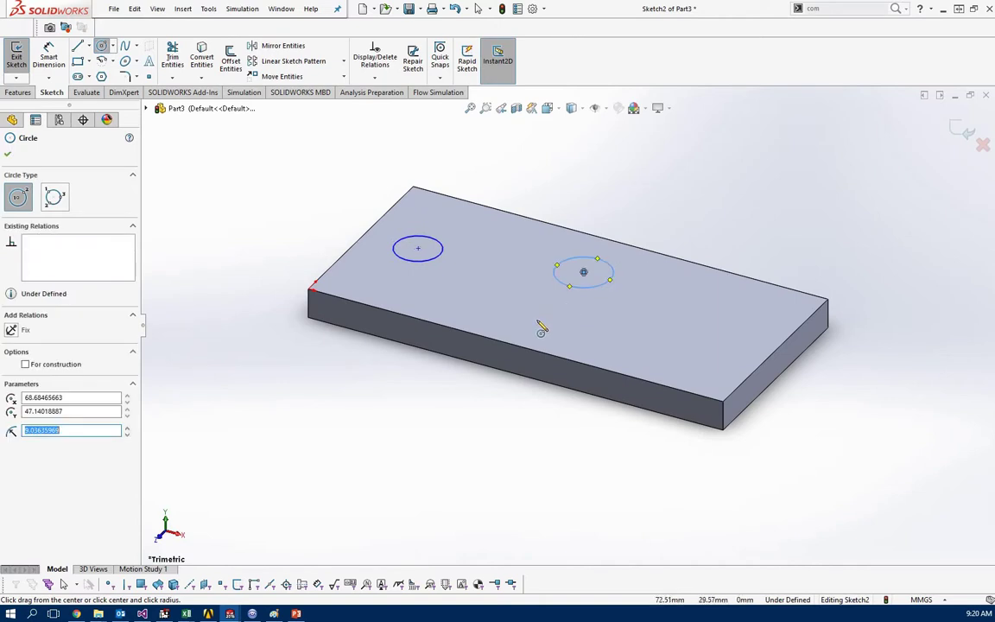
pyautogui.click(540, 316)
pyautogui.click(561, 336)
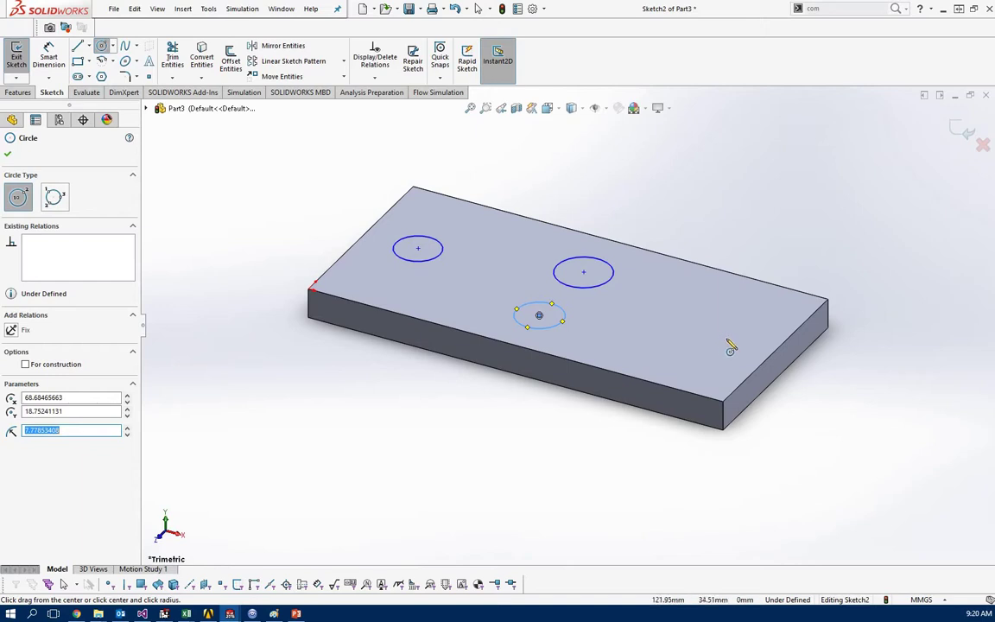
pyautogui.click(720, 334)
pyautogui.click(741, 344)
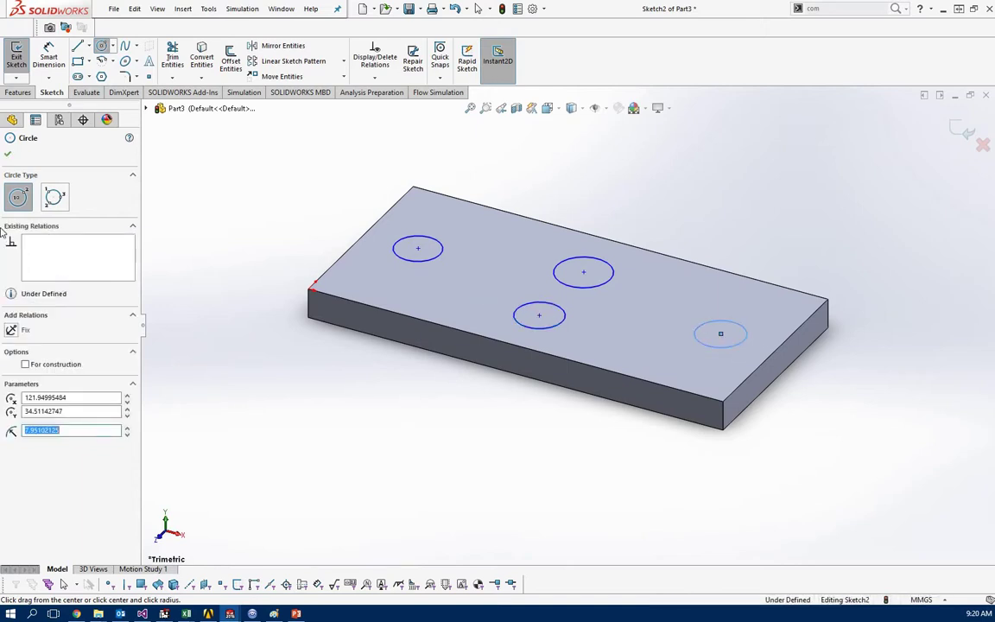
pyautogui.click(10, 158)
# Step: Extrude the four circles 40 mm upward with an 8° draft into tapered pins
pyautogui.click(19, 92)
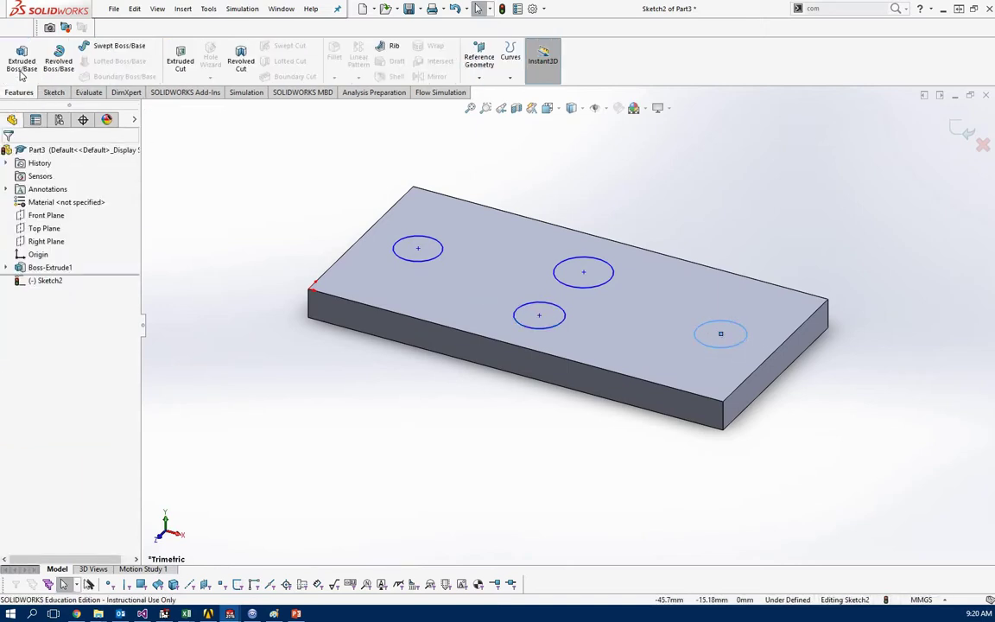
pyautogui.click(19, 69)
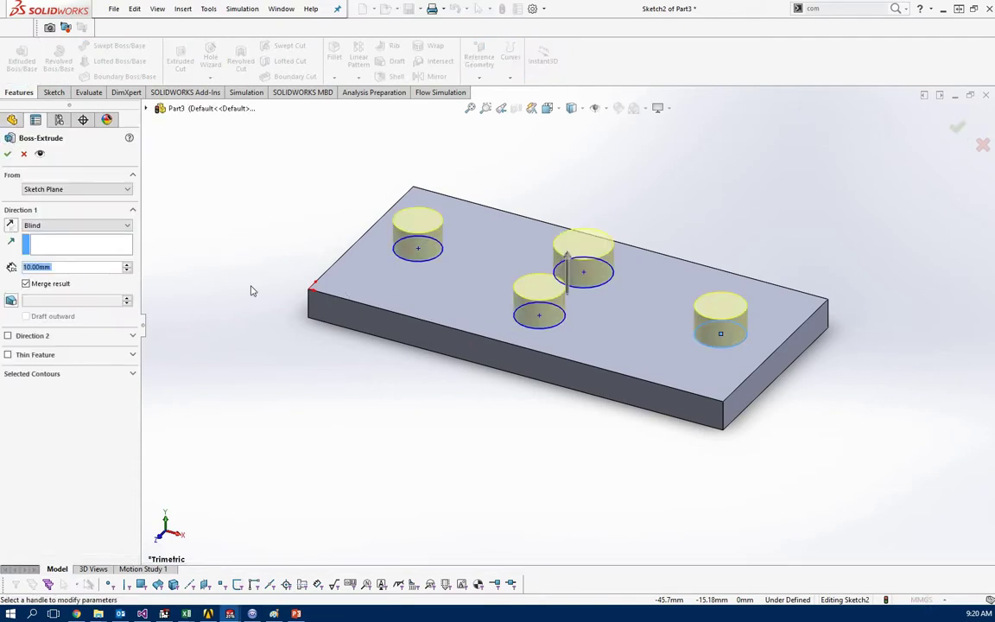
pyautogui.click(126, 266)
pyautogui.click(126, 266)
pyautogui.click(126, 266)
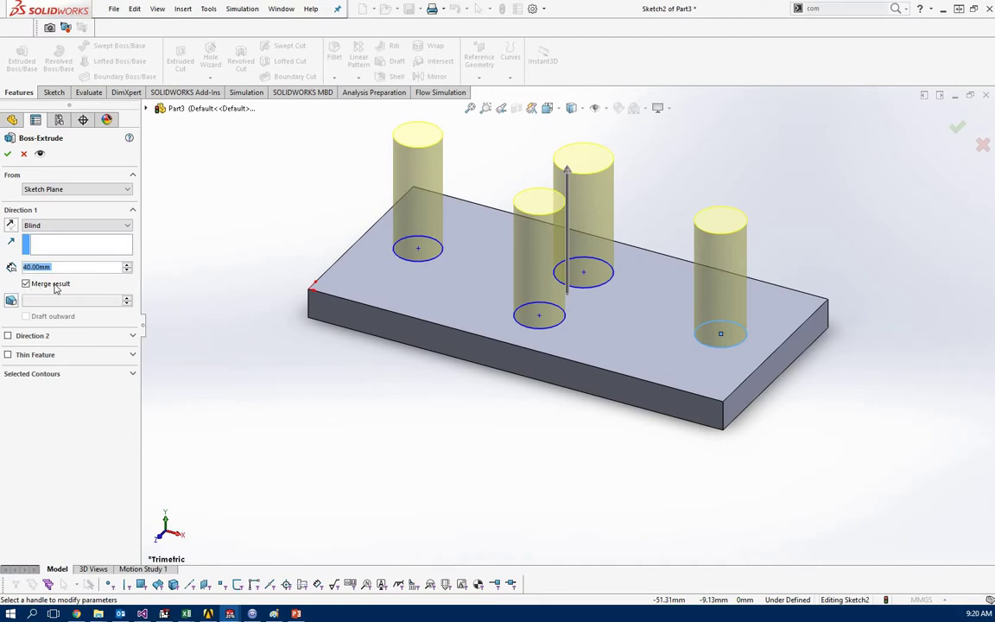
pyautogui.click(12, 300)
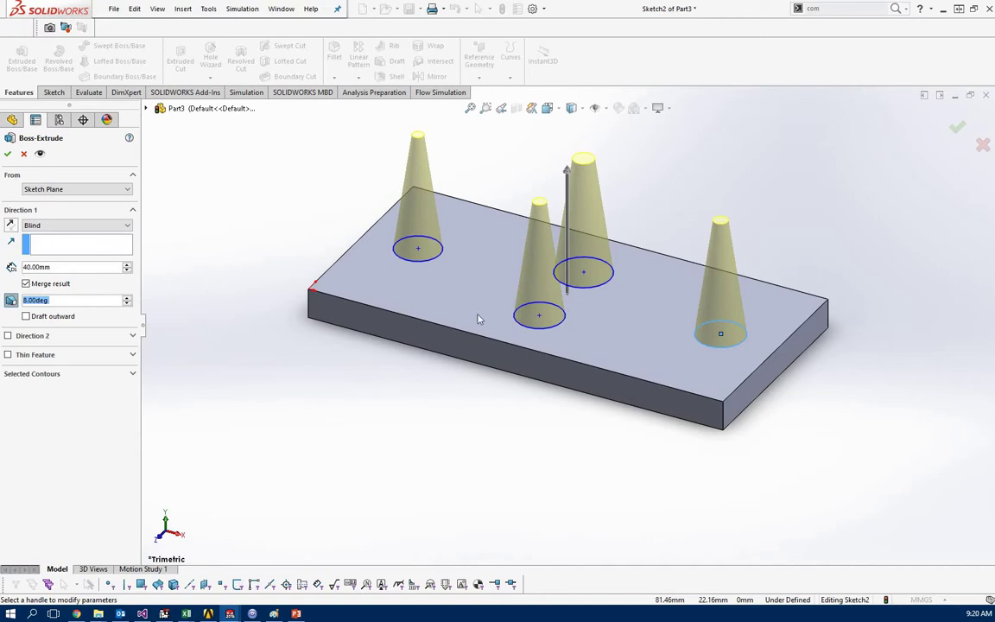
pyautogui.click(7, 154)
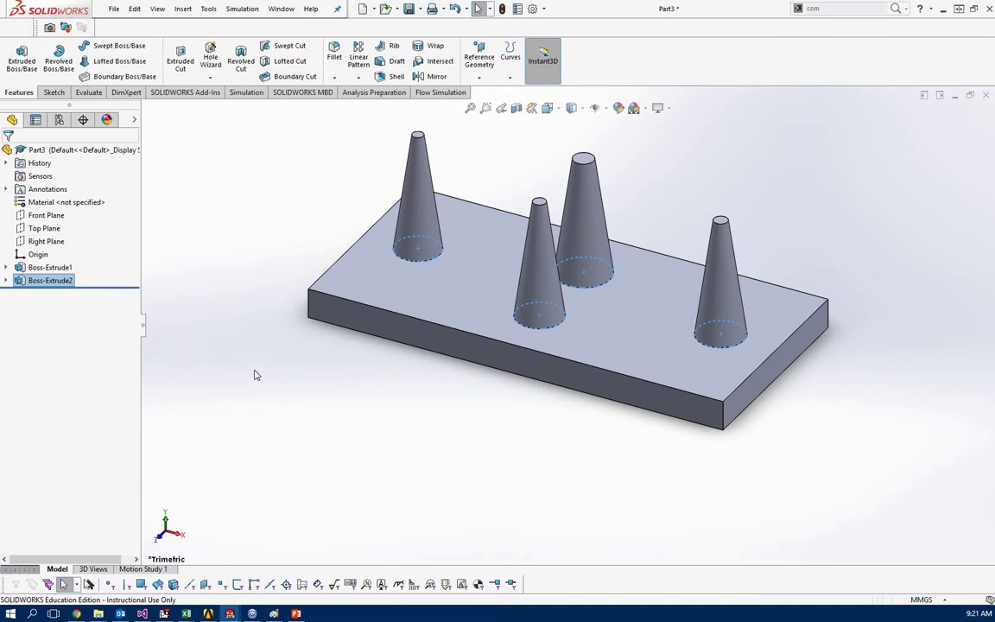
# Step: Create Plane1 offset 105 mm from the plate's top face and view it face-on
pyautogui.scroll(-3, 450, 417)
pyautogui.moveTo(450, 417); pyautogui.dragTo(583, 340, button='middle')
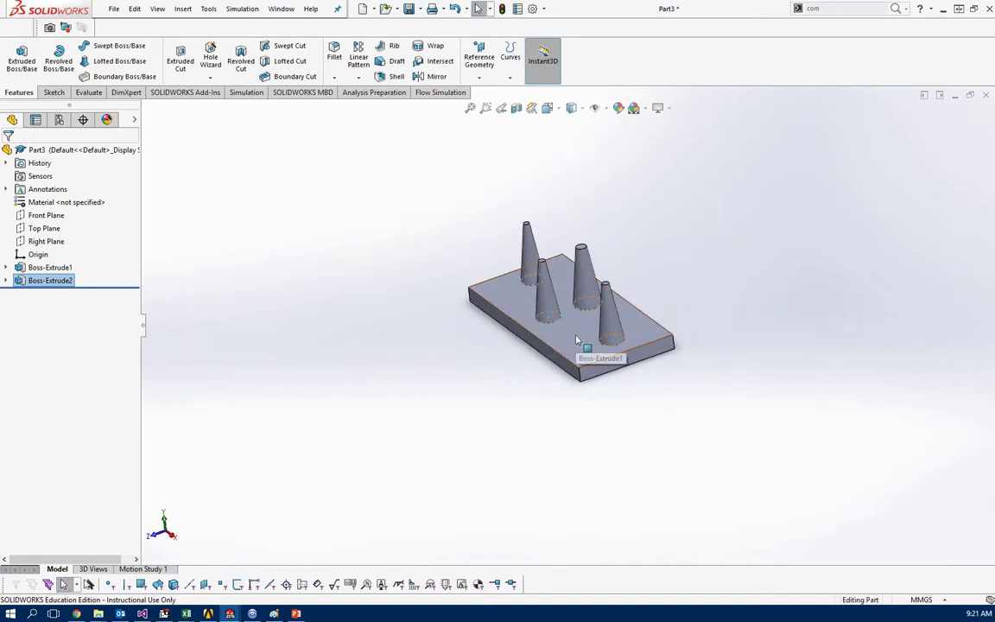
pyautogui.click(577, 340)
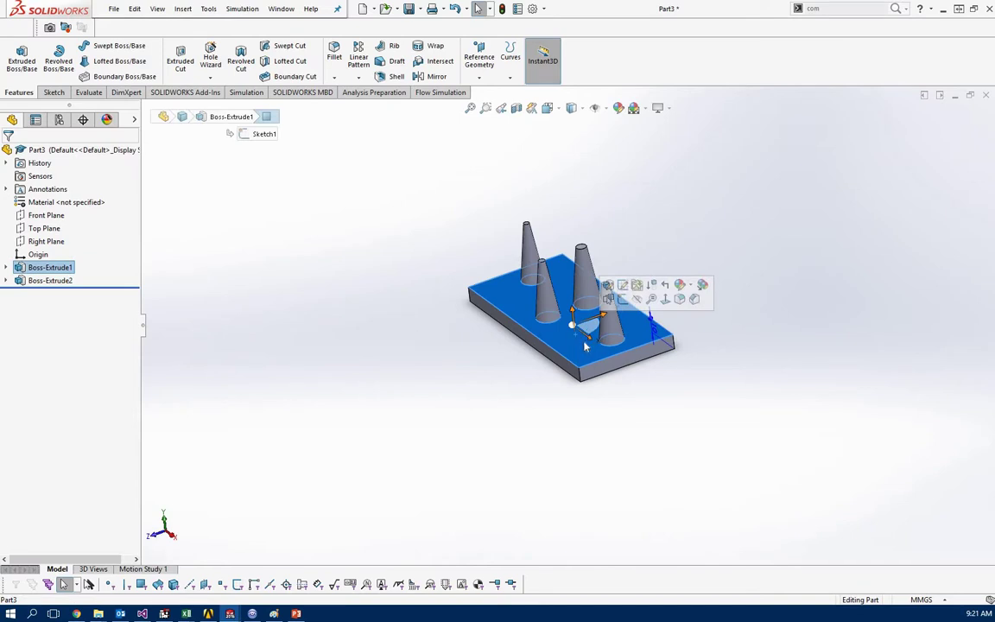
pyautogui.click(479, 76)
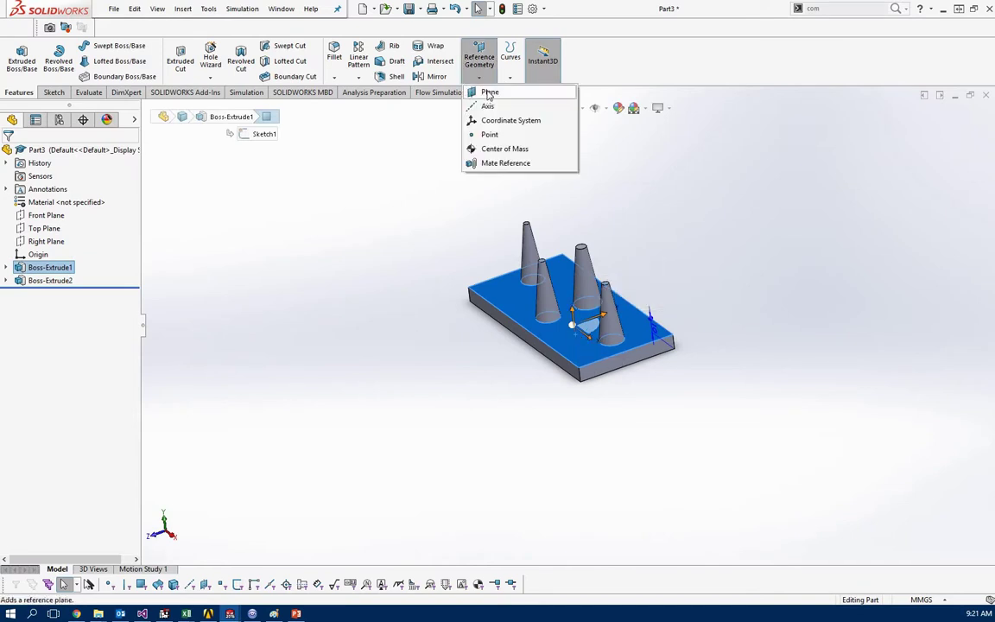
pyautogui.click(489, 93)
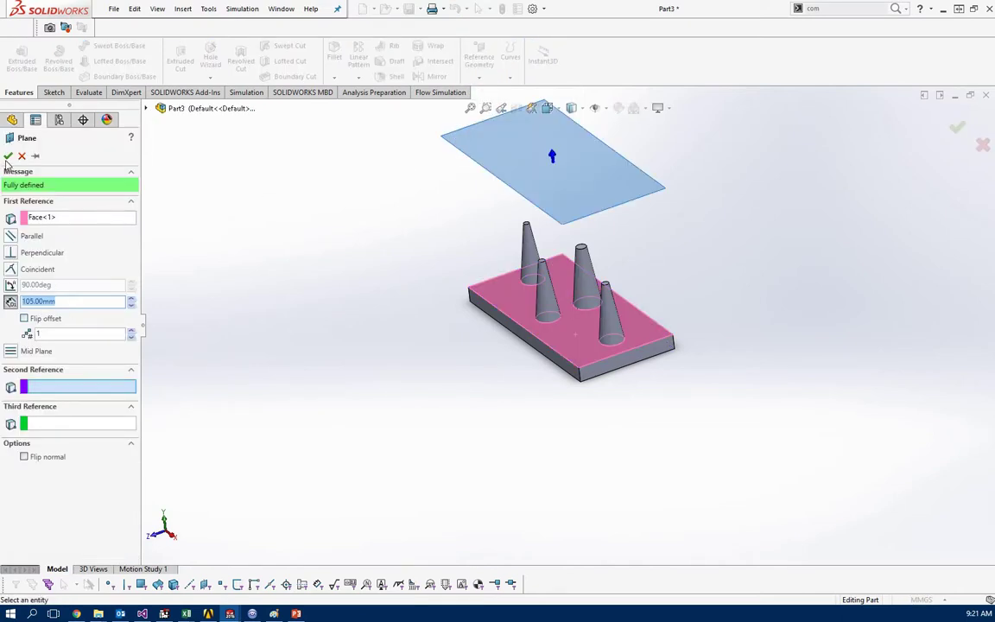
pyautogui.click(468, 166)
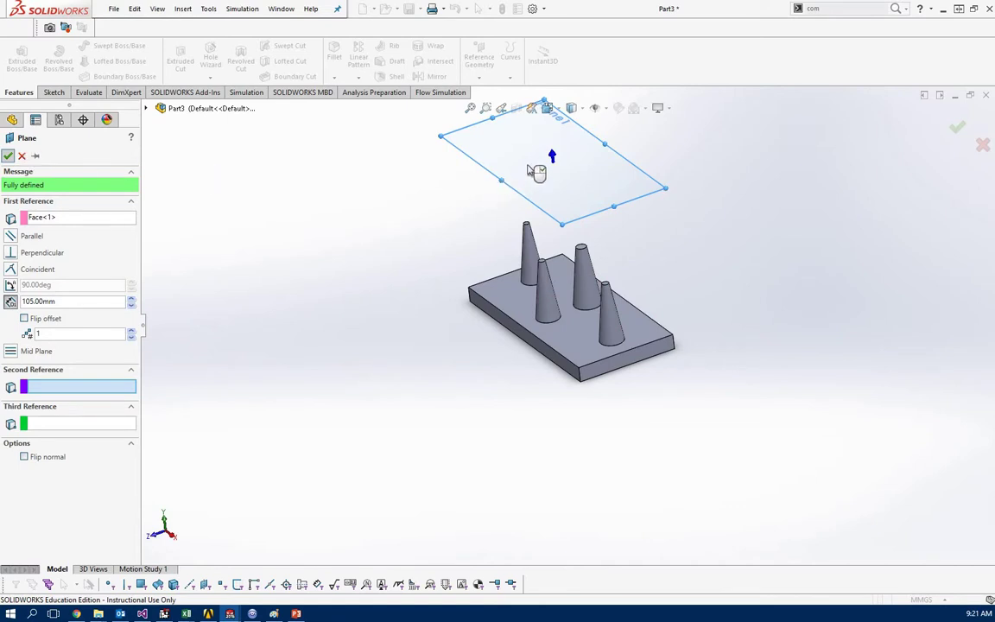
pyautogui.press('Return')
pyautogui.click(550, 122)
pyautogui.click(598, 126)
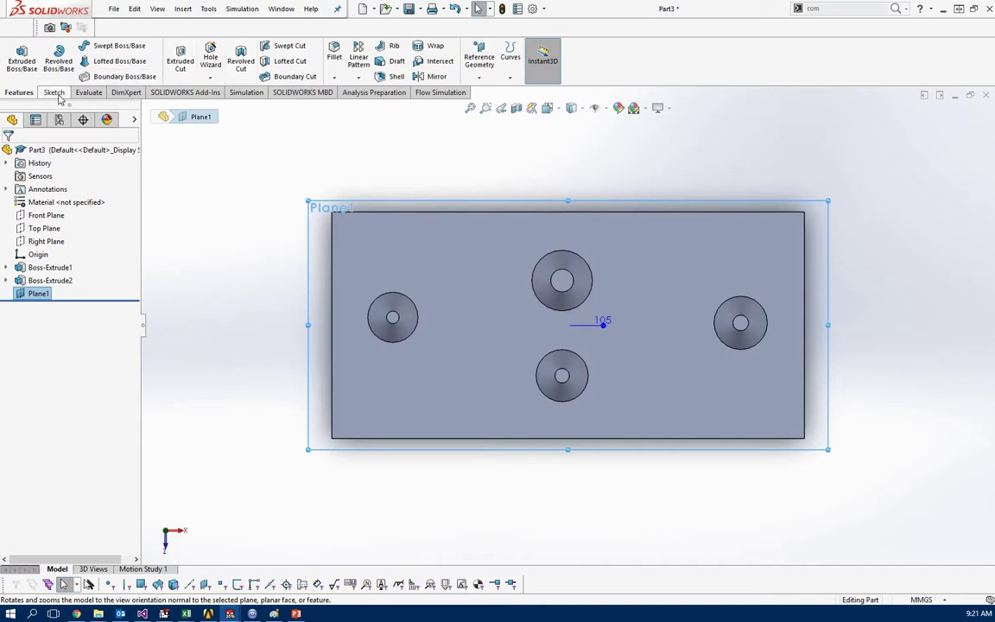
pyautogui.click(53, 92)
# Step: Sketch a rectangle on Plane1 spanning the plate's full outline, then orbit to an angled view
pyautogui.click(77, 60)
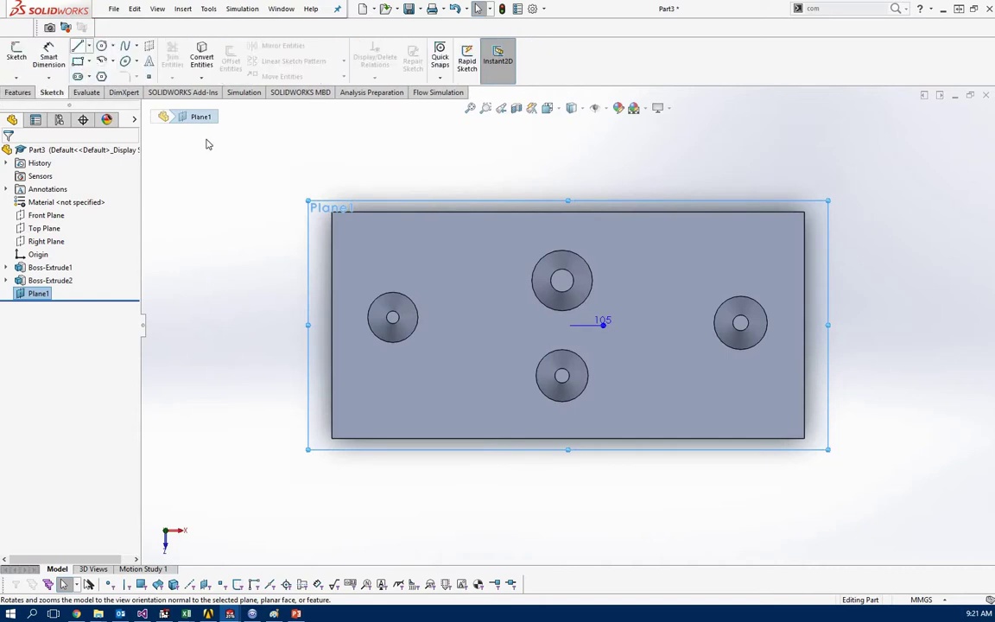
pyautogui.click(334, 215)
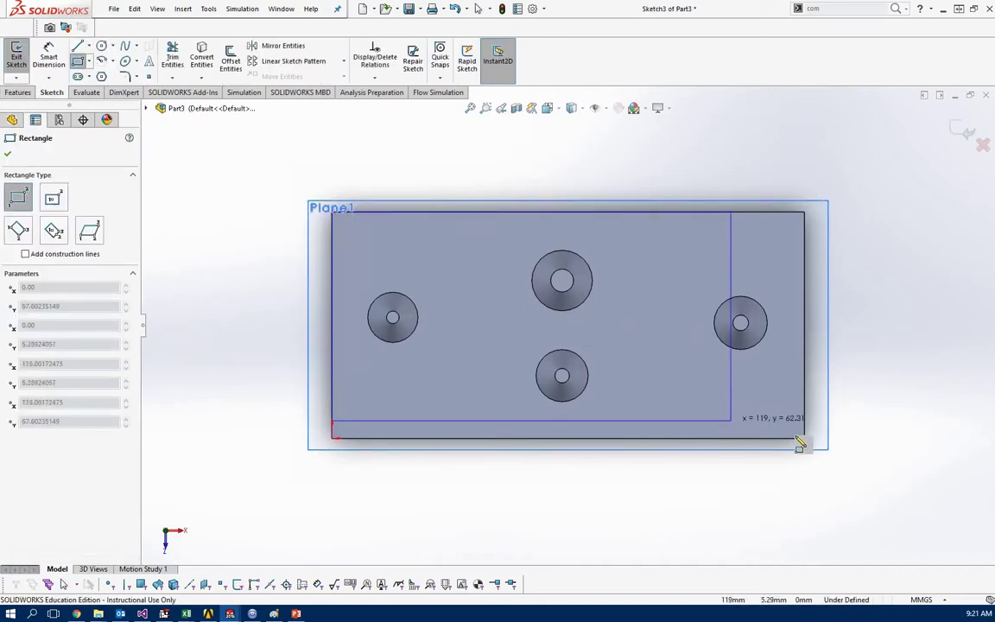
pyautogui.click(804, 438)
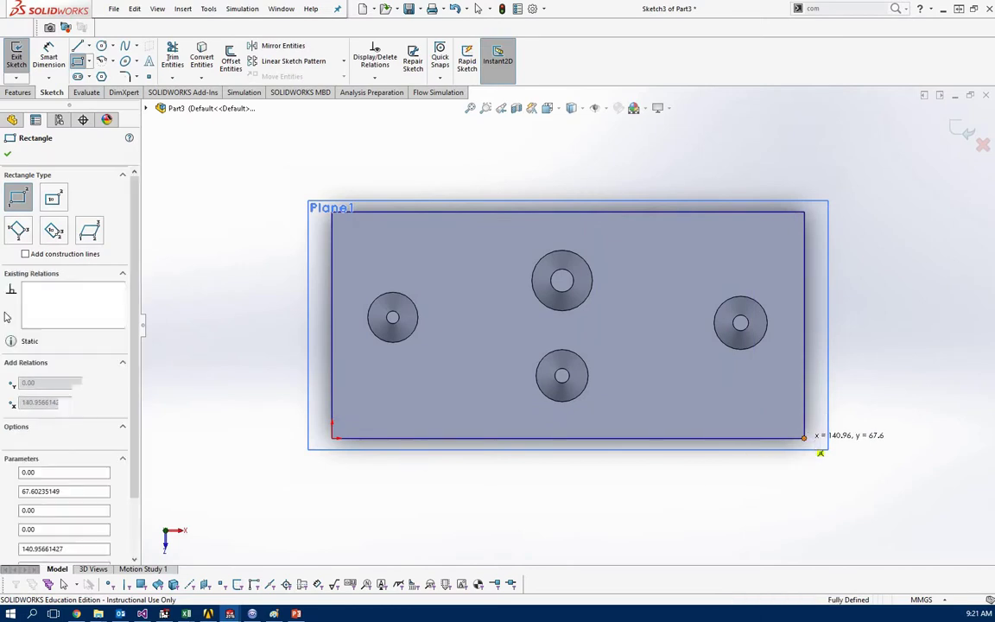
pyautogui.click(7, 154)
pyautogui.hotkey('ctrl', '1')
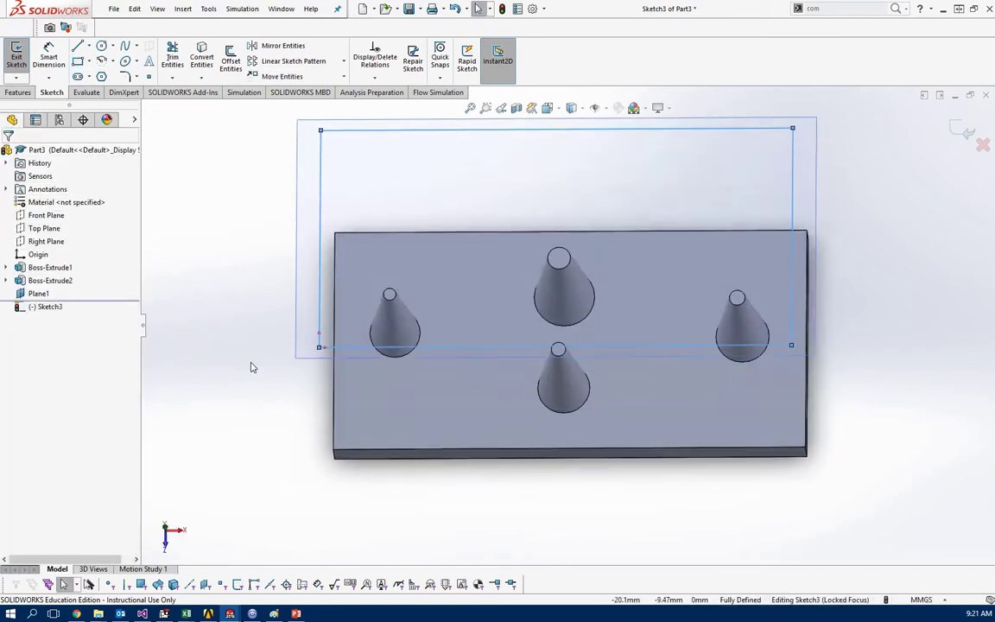
pyautogui.press('z')
pyautogui.moveTo(400, 338)
pyautogui.mouseDown(button='middle')
pyautogui.moveTo(444, 362)
pyautogui.moveTo(443, 313)
pyautogui.moveTo(422, 293)
pyautogui.moveTo(474, 192)
pyautogui.mouseUp(button='middle')
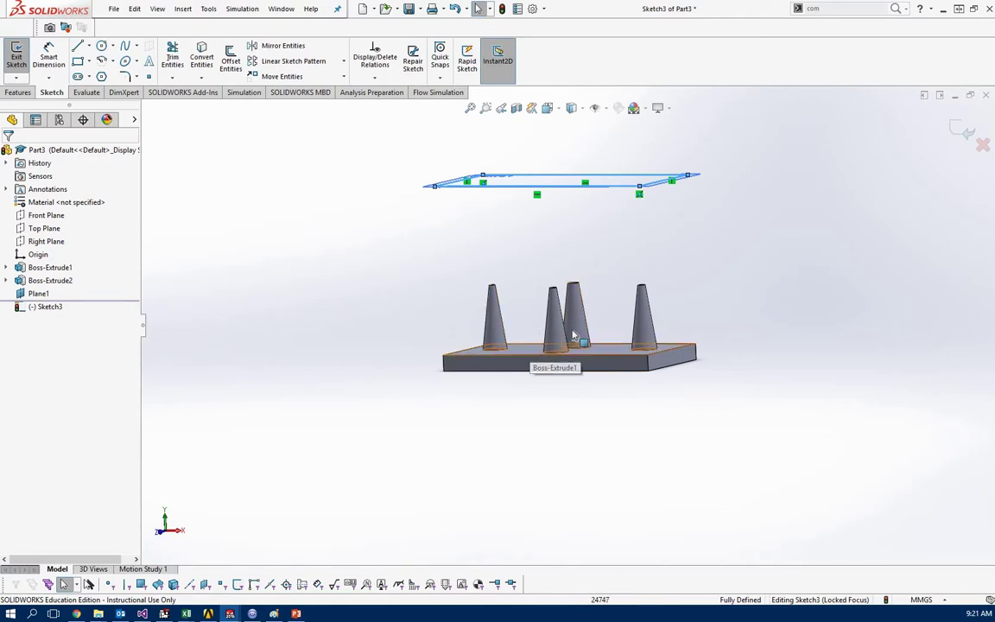
# Step: Extrude the rectangle downward Up To Next as an unmerged body, Boss-Extrude3
pyautogui.click(17, 91)
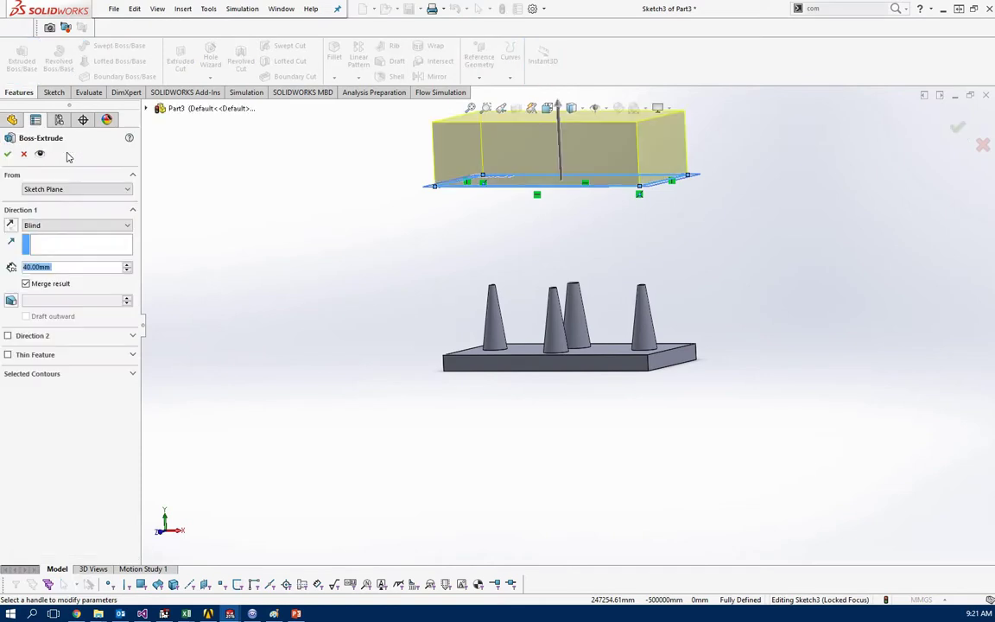
pyautogui.click(11, 226)
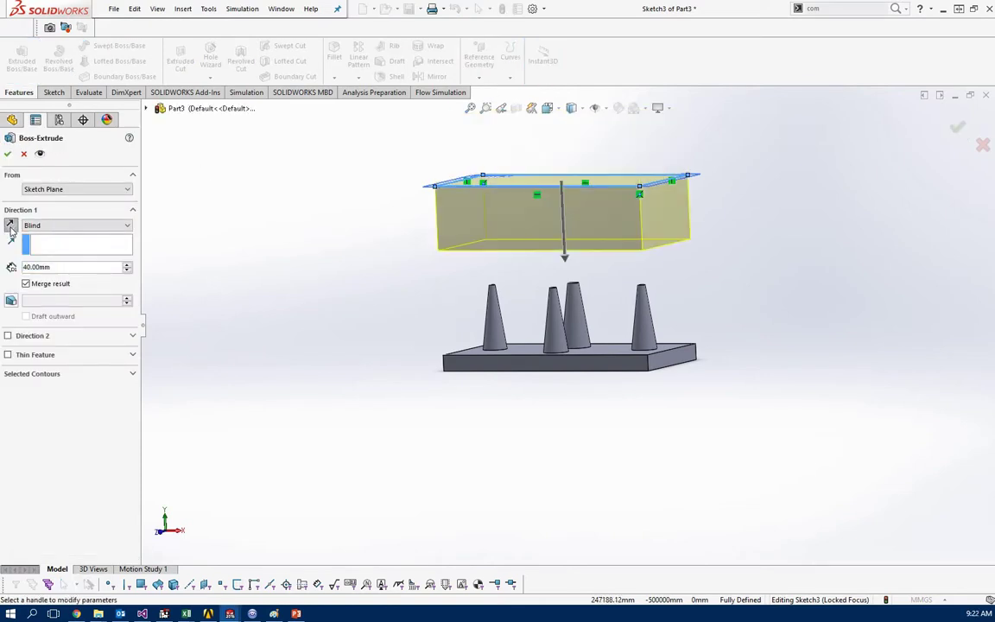
pyautogui.click(73, 226)
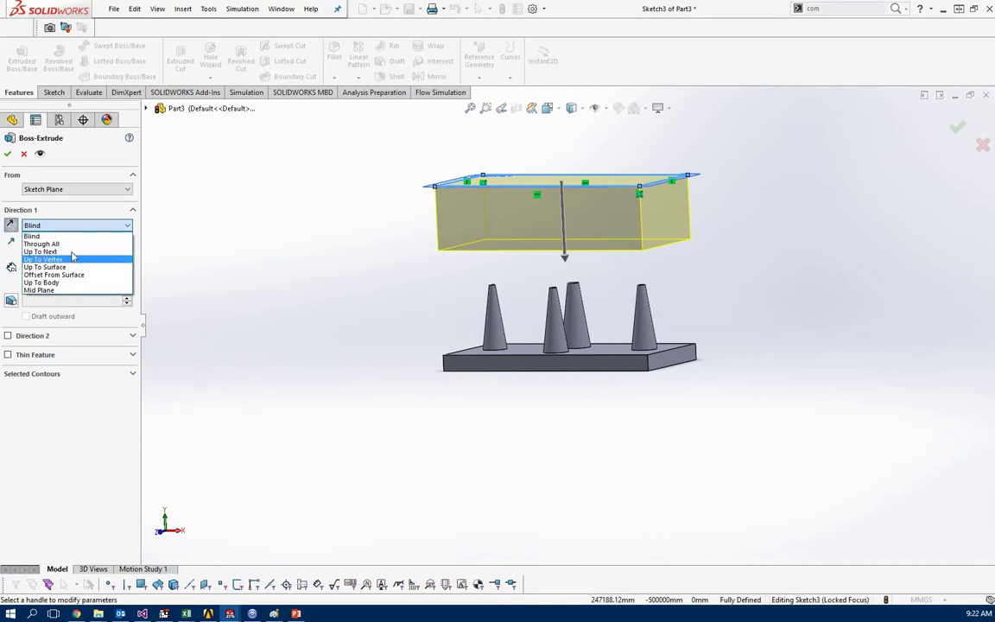
pyautogui.click(51, 251)
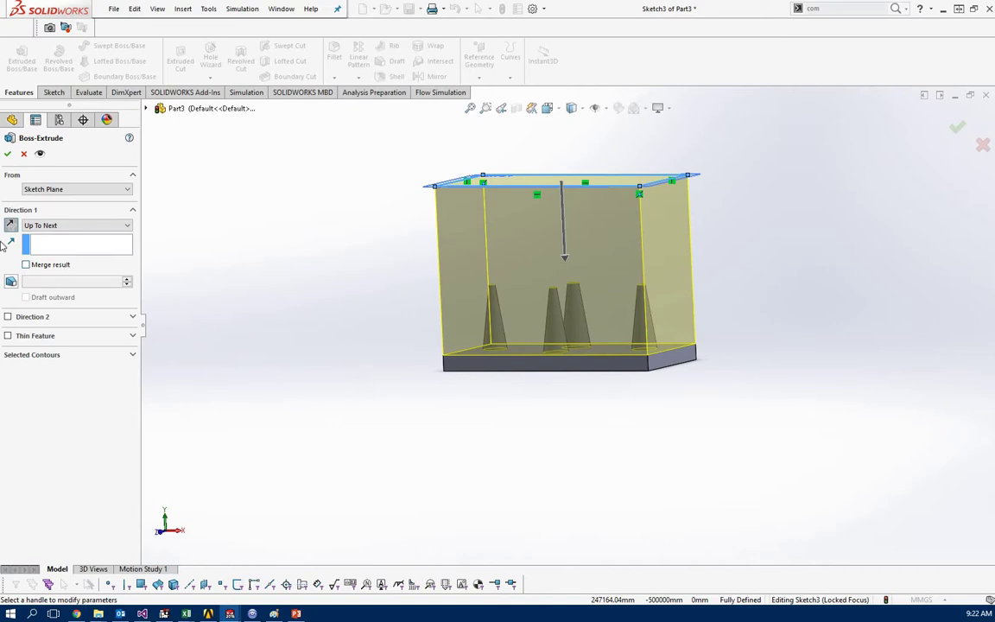
pyautogui.click(7, 154)
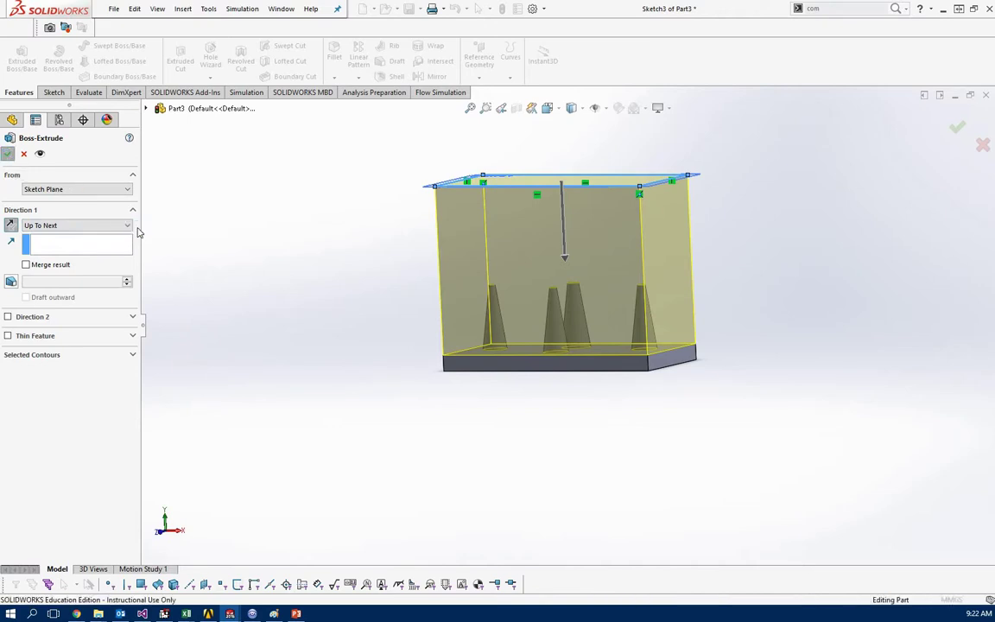
pyautogui.moveTo(363, 371); pyautogui.dragTo(257, 451, button='middle')
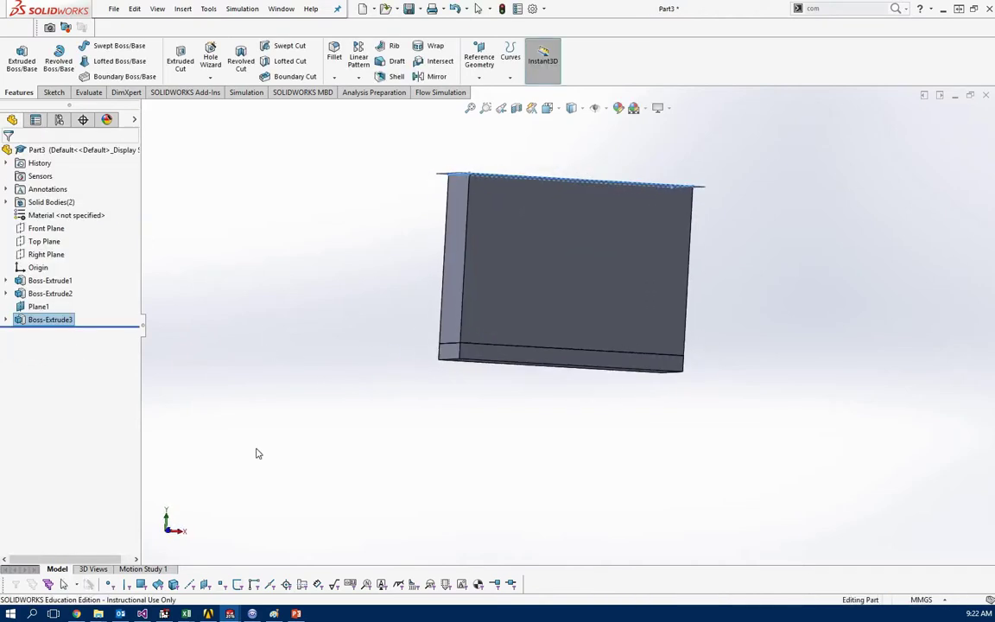
# Step: Make Boss-Extrude3 transparent and orbit to see the cones and plate inside
pyautogui.click(48, 321)
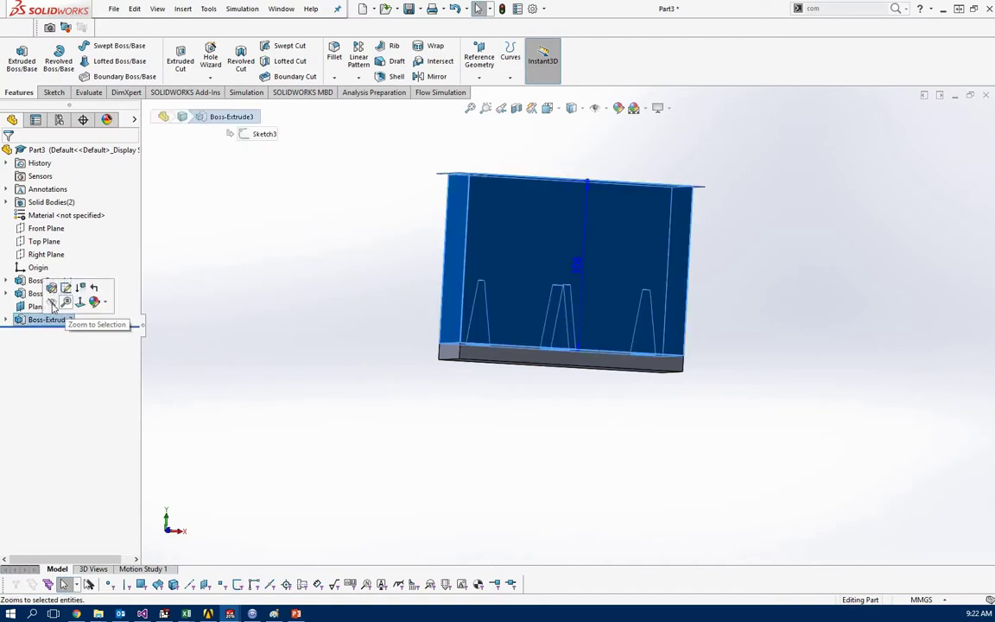
pyautogui.rightClick(47, 323)
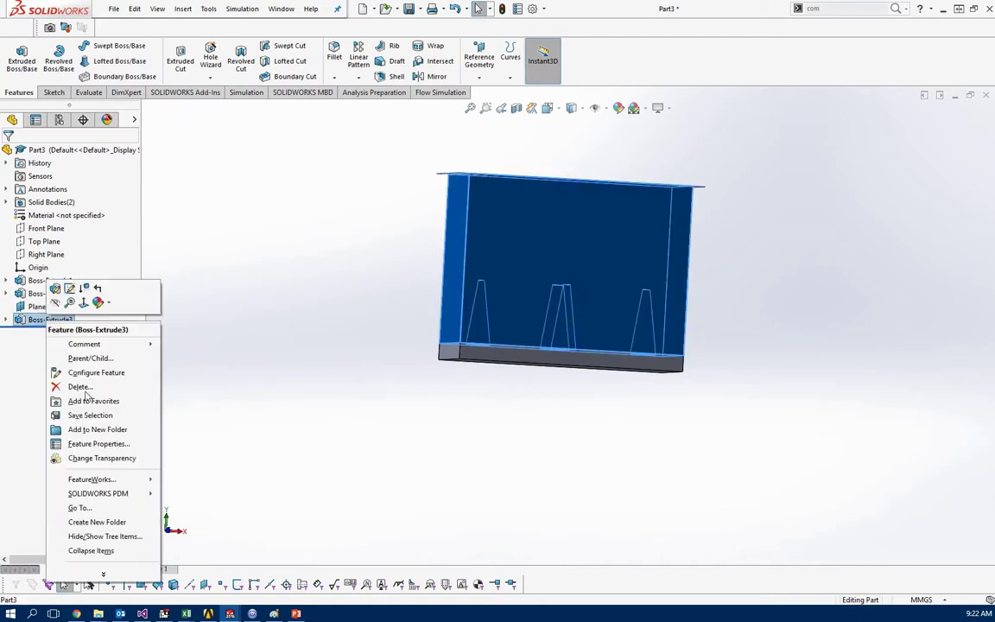
pyautogui.click(83, 459)
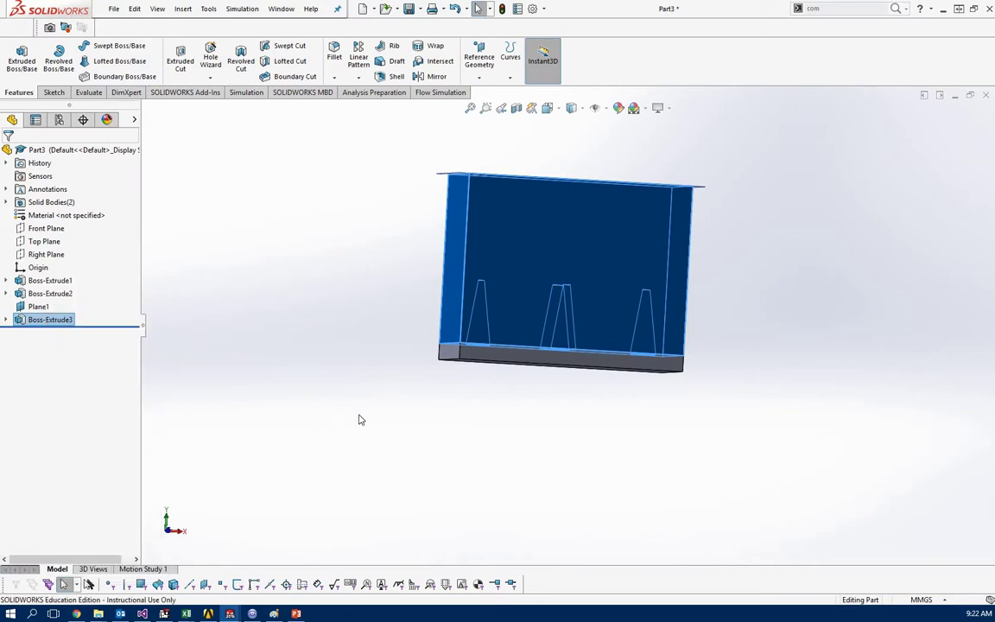
pyautogui.moveTo(363, 382); pyautogui.dragTo(359, 406, button='middle')
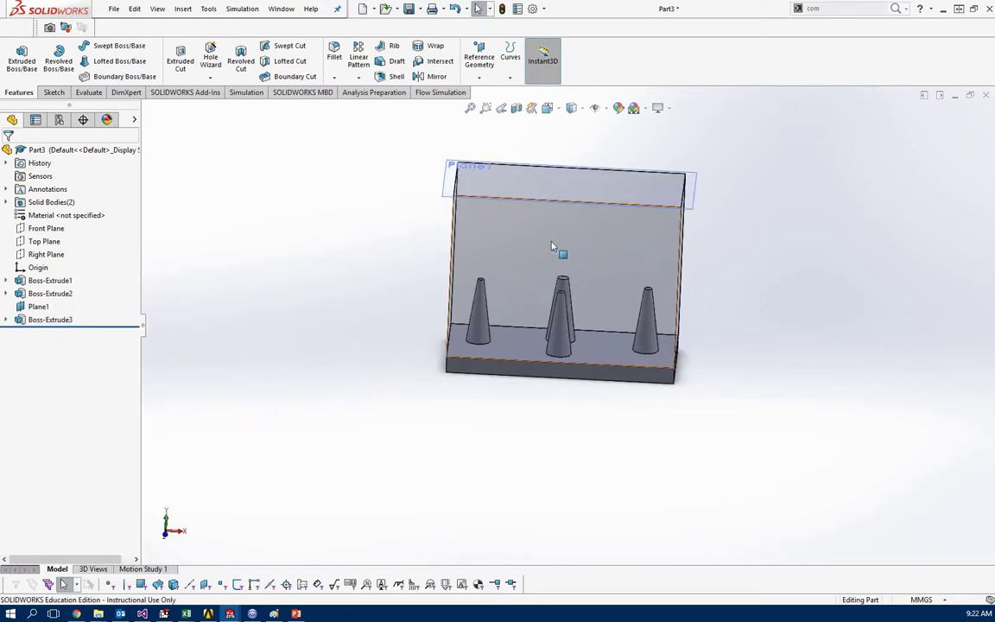
pyautogui.moveTo(402, 342); pyautogui.dragTo(444, 289, button='middle')
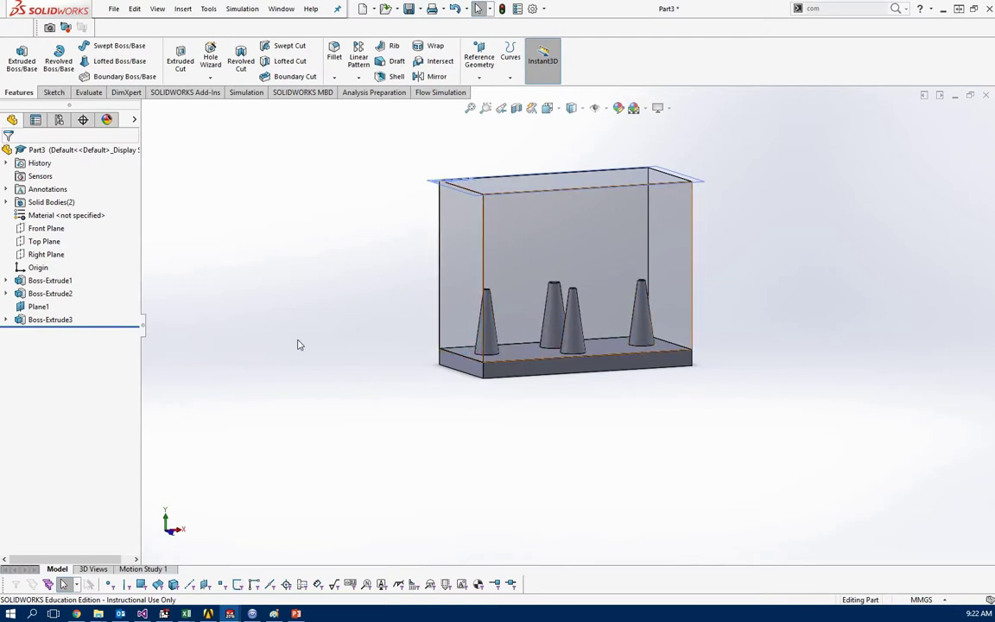
pyautogui.click(462, 304)
pyautogui.moveTo(373, 302); pyautogui.dragTo(462, 162, button='middle')
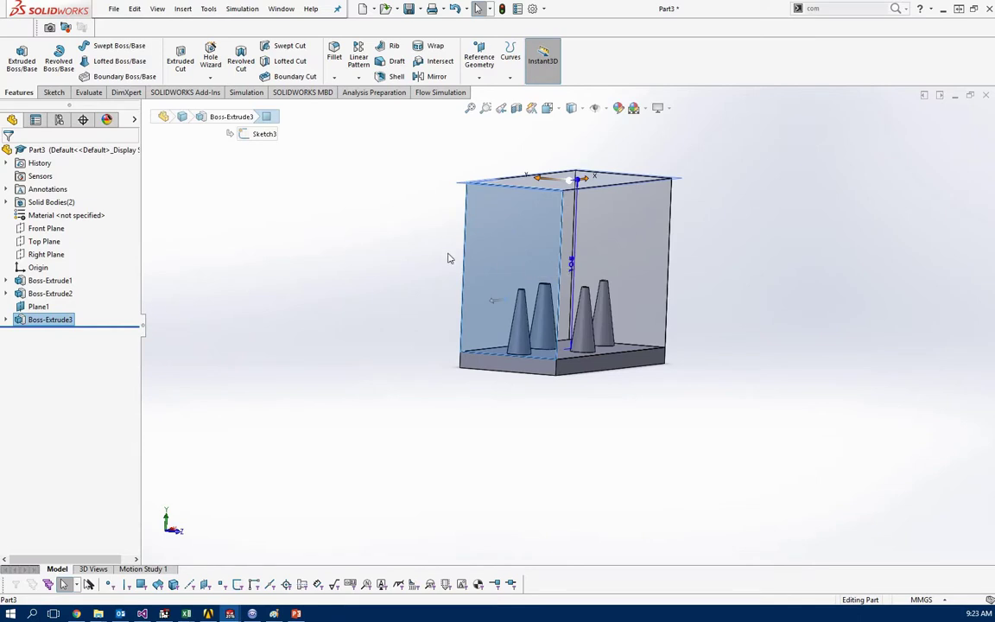
# Step: Convert the left wall's edges into a sketch and extrude it 98 mm outward as a separate body
pyautogui.click(53, 92)
pyautogui.click(16, 57)
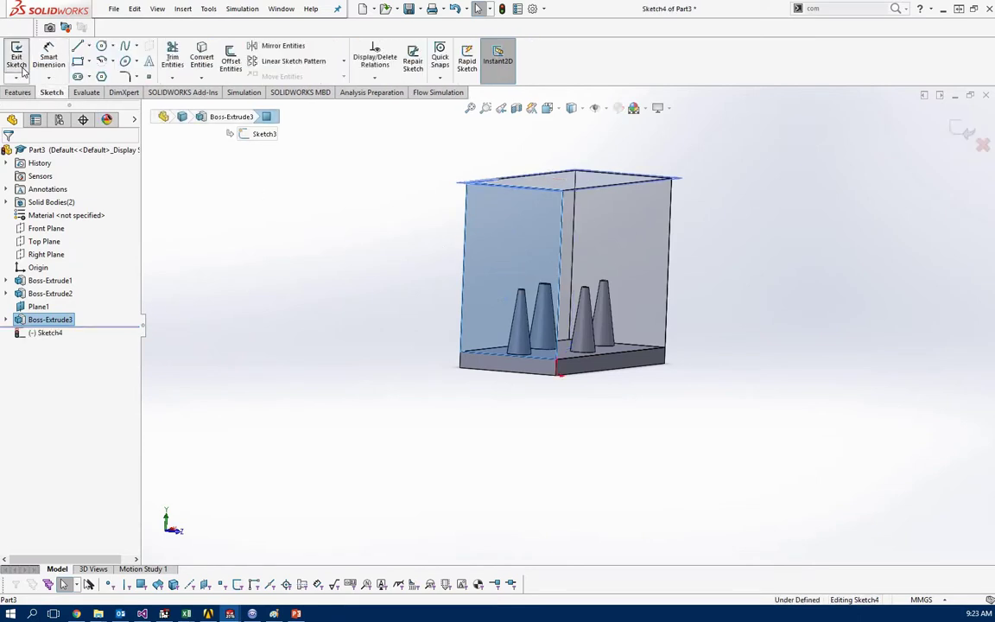
pyautogui.click(203, 68)
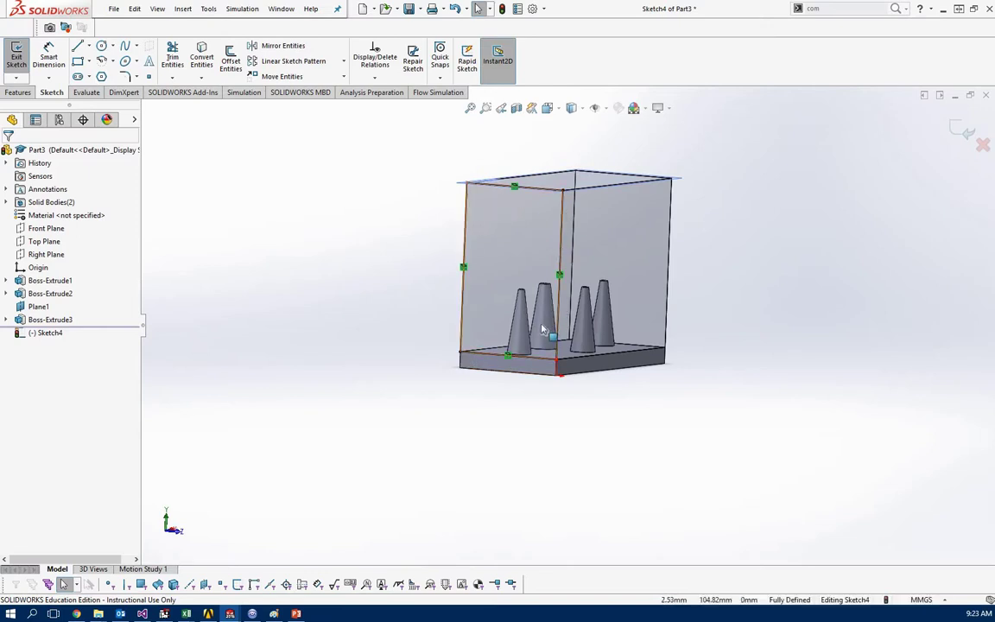
pyautogui.click(19, 92)
pyautogui.moveTo(336, 438); pyautogui.dragTo(307, 426, button='right')
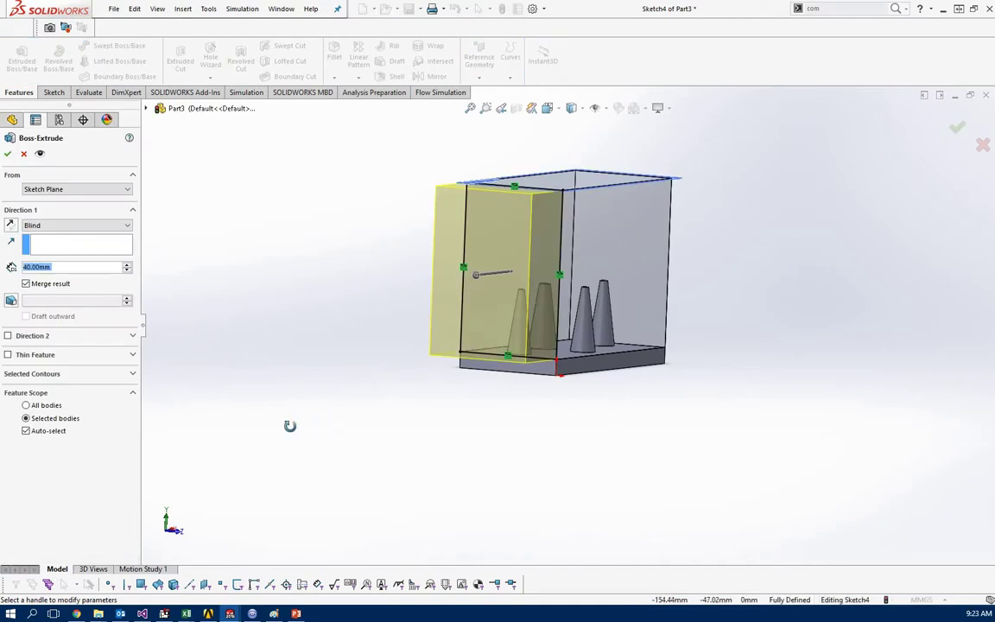
pyautogui.moveTo(307, 427); pyautogui.dragTo(244, 428, button='middle')
pyautogui.moveTo(377, 268); pyautogui.dragTo(216, 342)
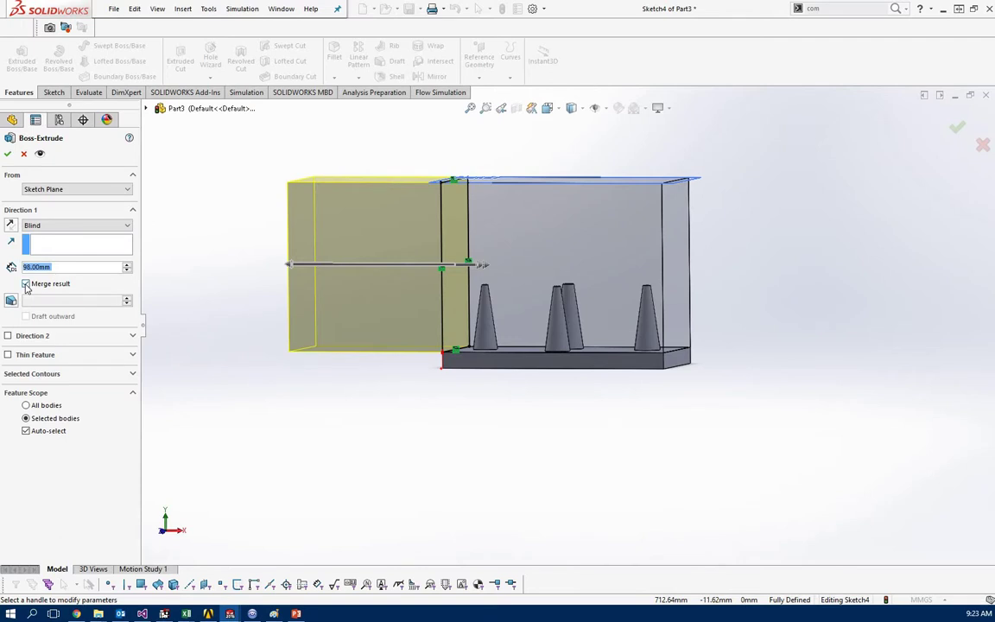
pyautogui.click(26, 284)
pyautogui.click(8, 155)
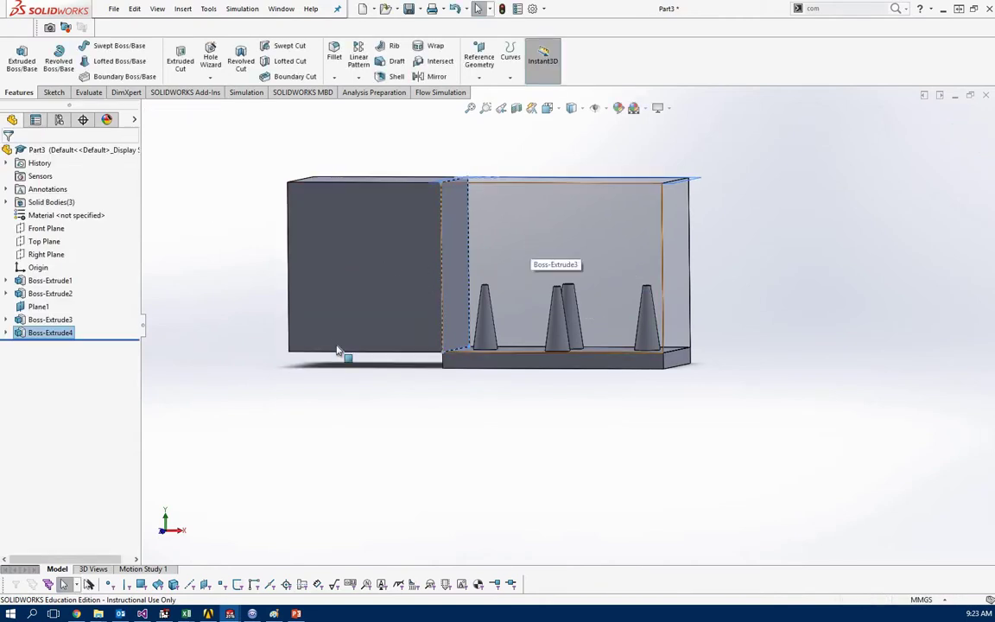
# Step: Convert the right wall's edges into a sketch and extrude it 98 mm outward, unmerged
pyautogui.moveTo(491, 411); pyautogui.dragTo(533, 224, button='middle')
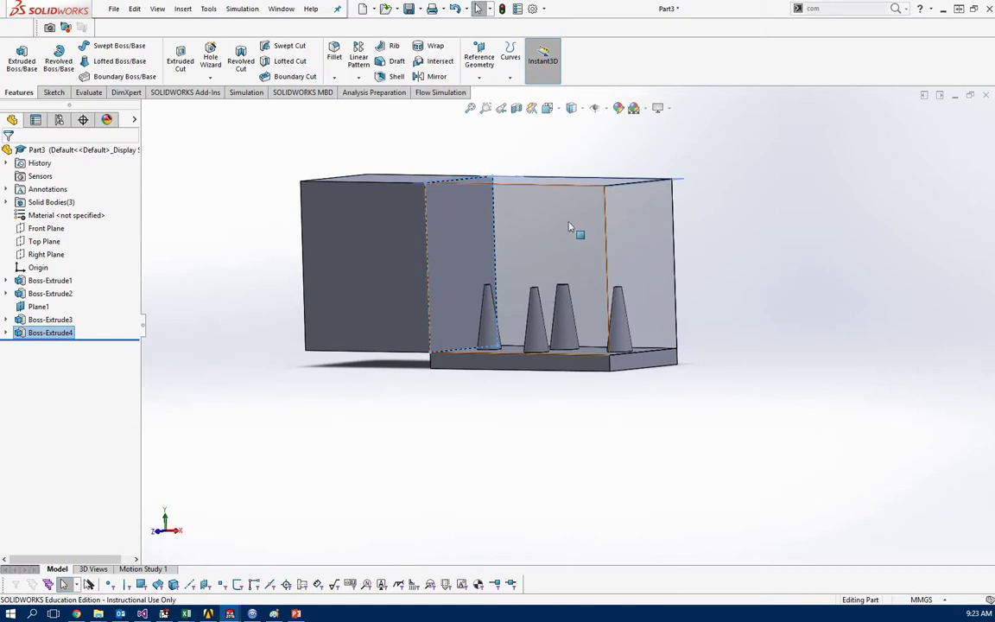
pyautogui.click(640, 249)
pyautogui.click(53, 92)
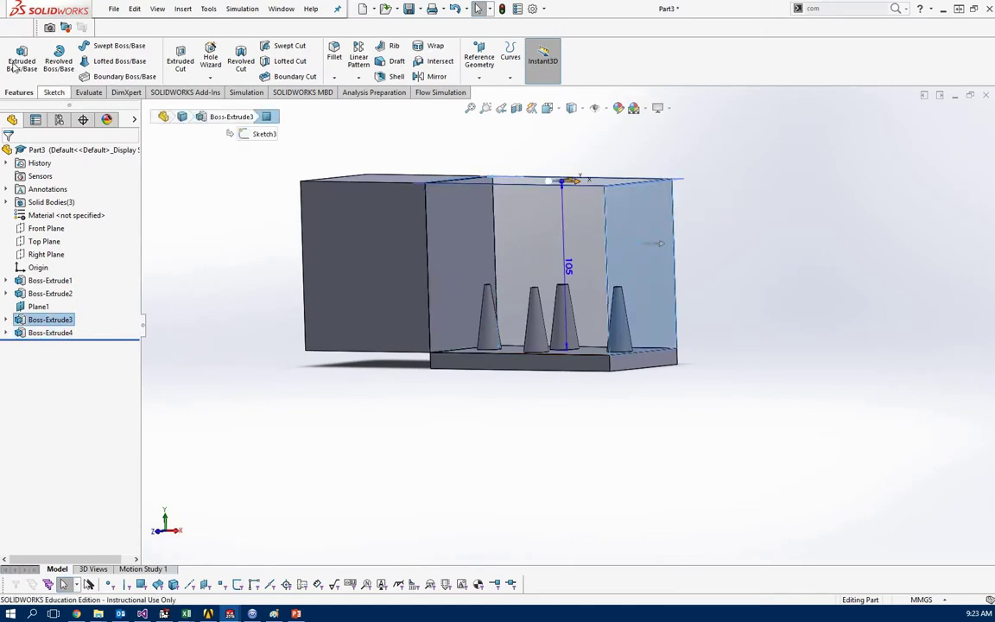
pyautogui.click(15, 62)
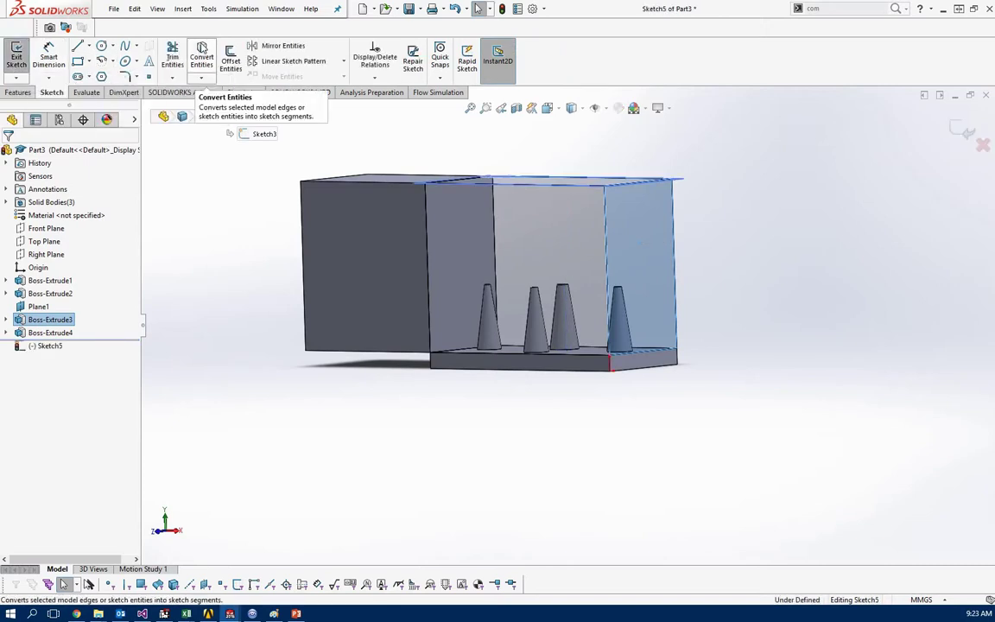
pyautogui.click(202, 52)
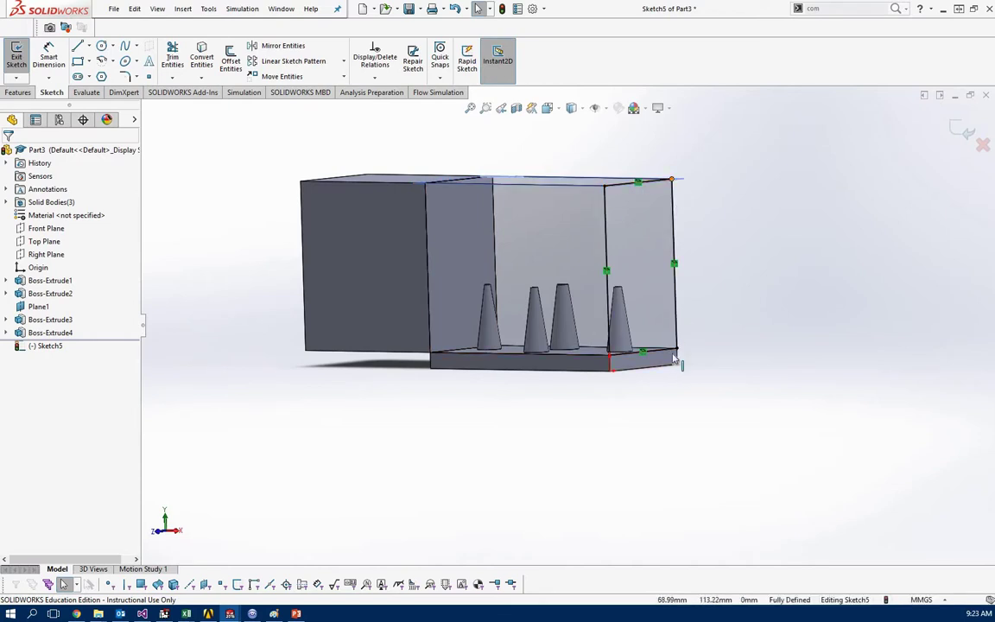
pyautogui.click(19, 91)
pyautogui.click(17, 60)
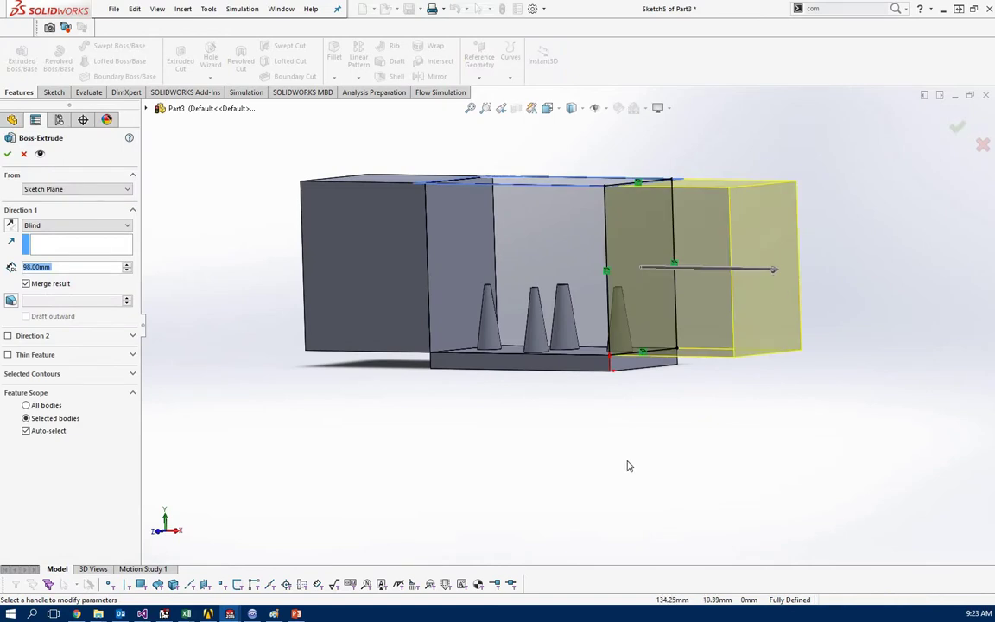
pyautogui.moveTo(729, 471); pyautogui.dragTo(67, 349, button='middle')
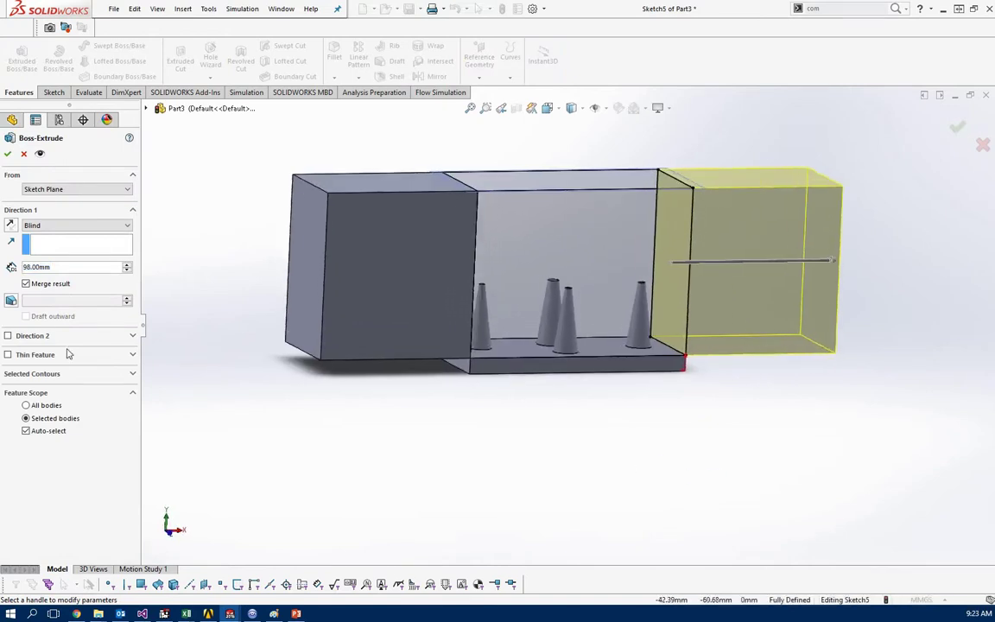
pyautogui.click(26, 283)
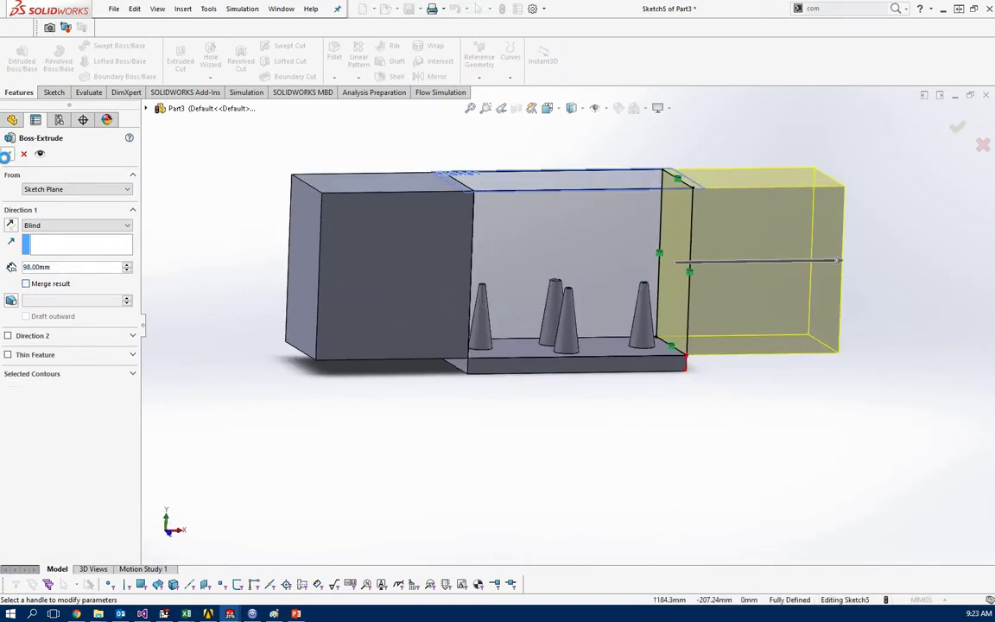
pyautogui.click(7, 154)
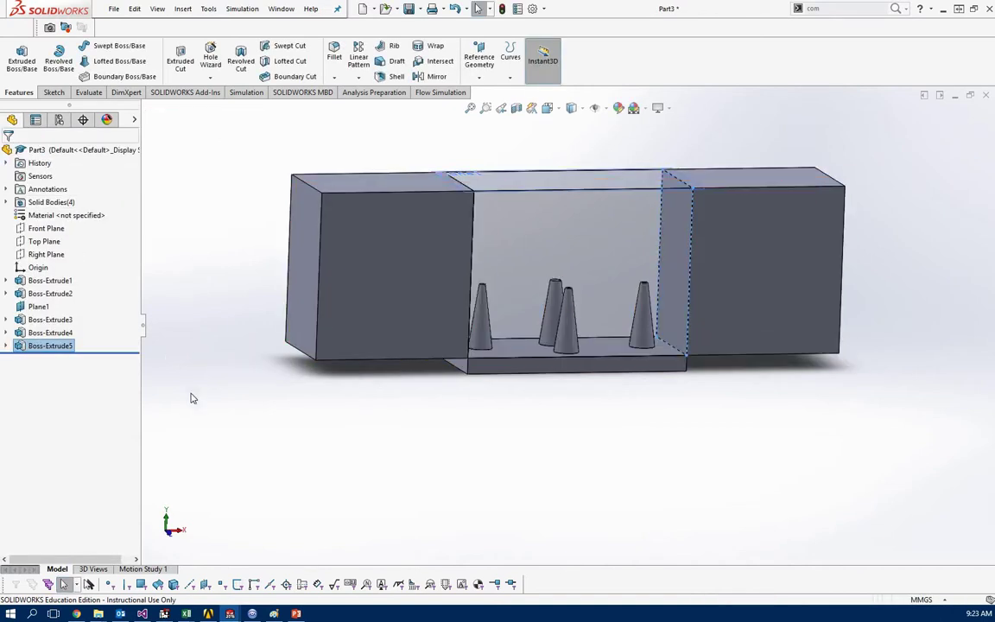
pyautogui.moveTo(350, 465); pyautogui.dragTo(145, 472, button='middle')
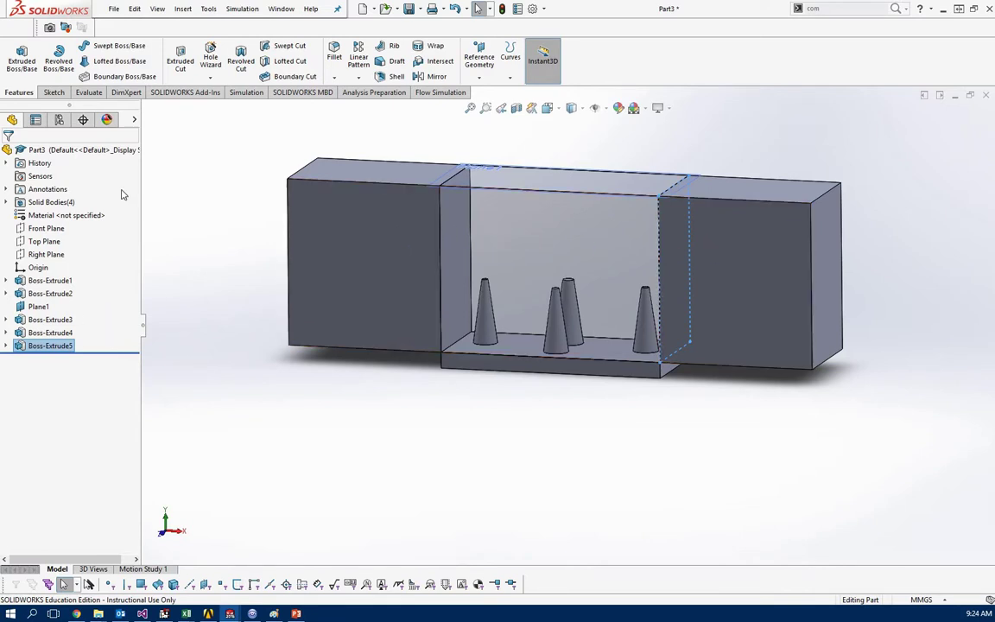
# Step: Find the Combine feature by searching commands for 'com'
pyautogui.click(835, 9)
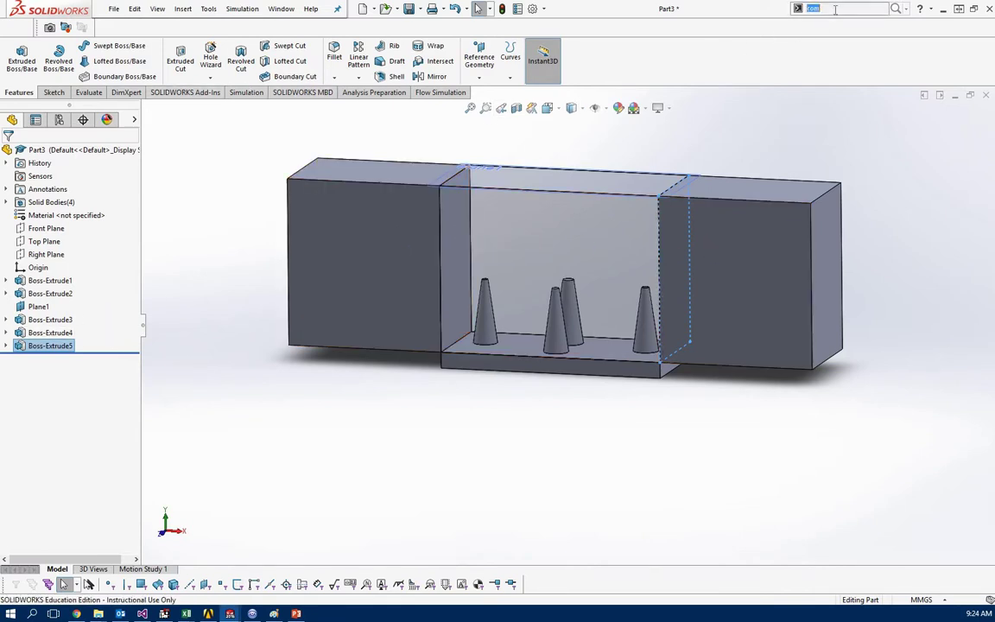
pyautogui.click(906, 10)
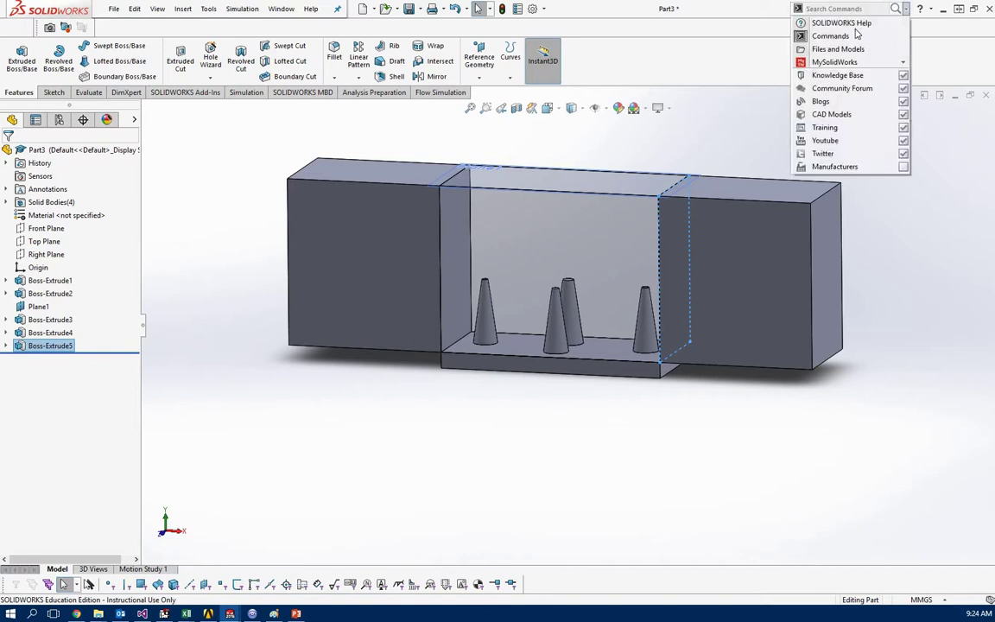
pyautogui.click(816, 8)
pyautogui.write('com')
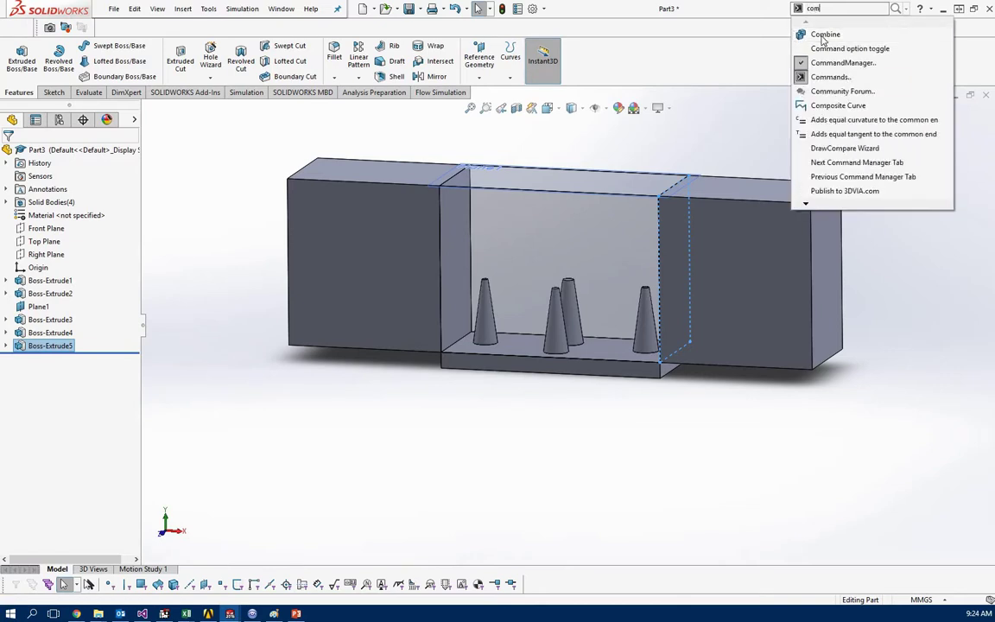
pyautogui.click(823, 35)
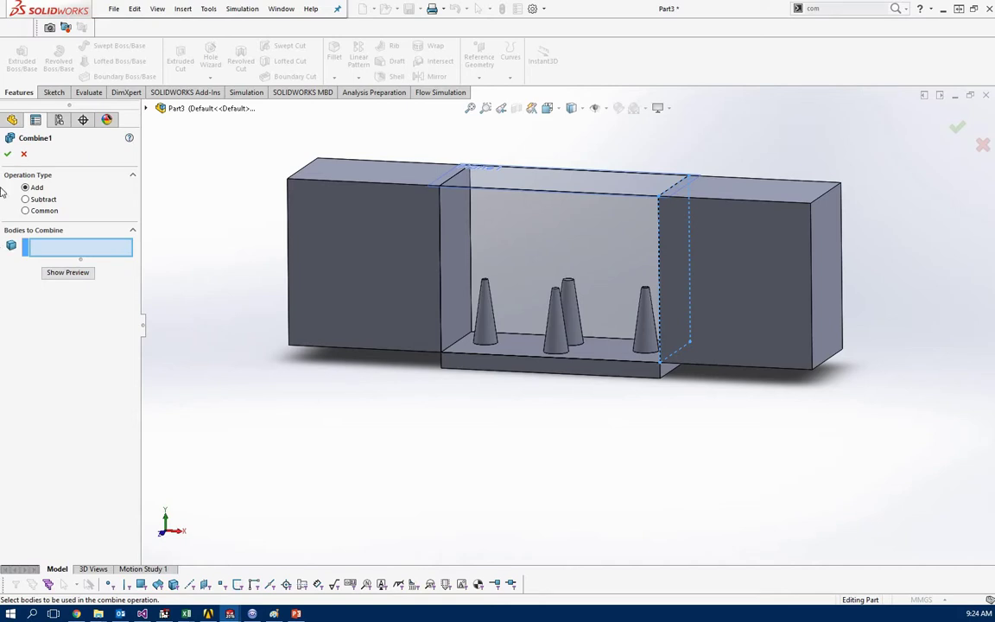
# Step: Try picking Boss-Extrude5 from the feature tree and dismiss the cannot-be-selected warnings
pyautogui.click(147, 109)
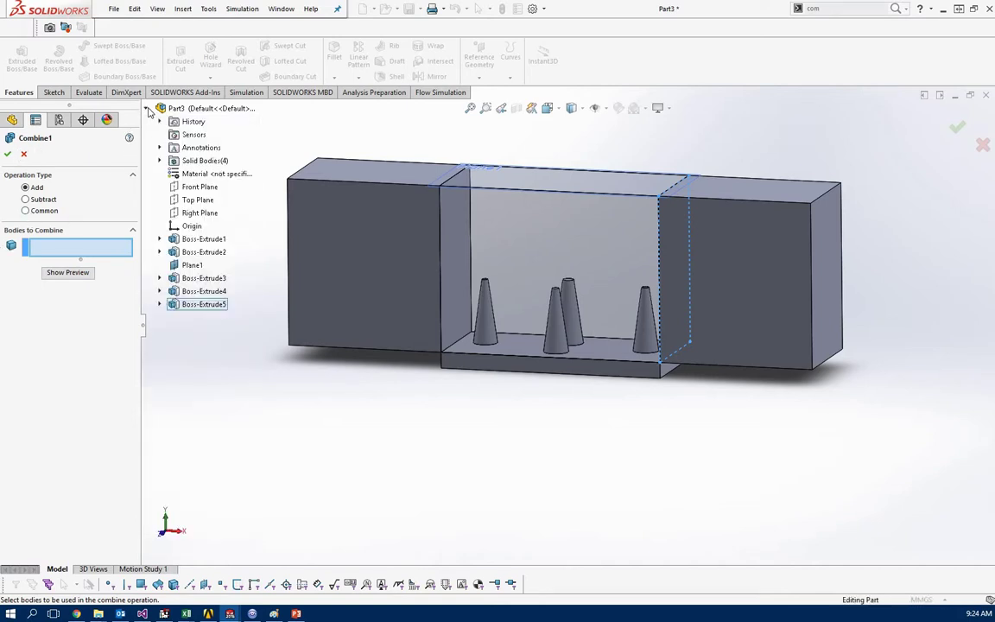
pyautogui.click(205, 306)
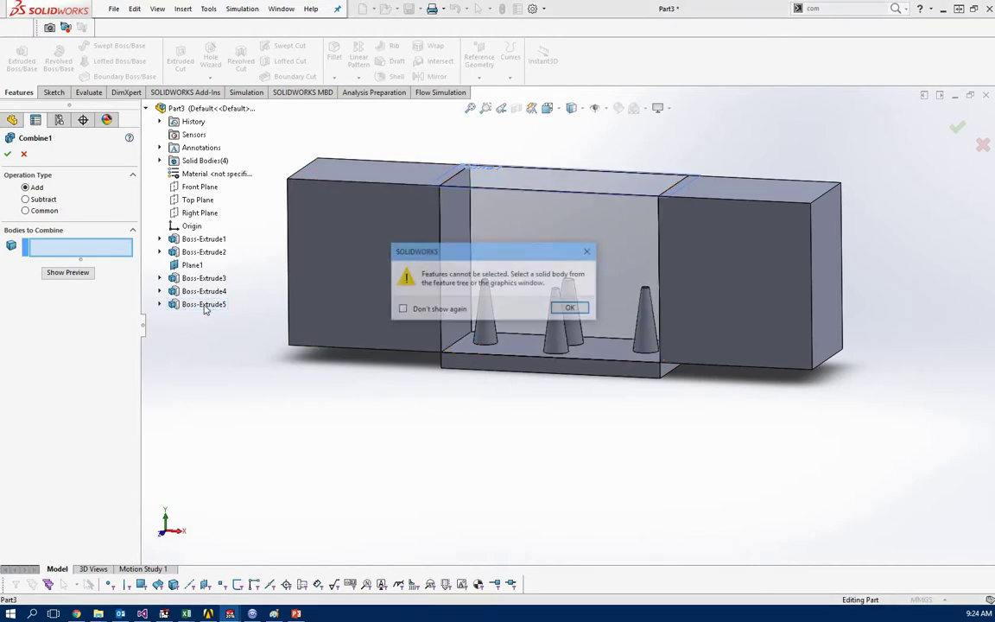
pyautogui.click(590, 310)
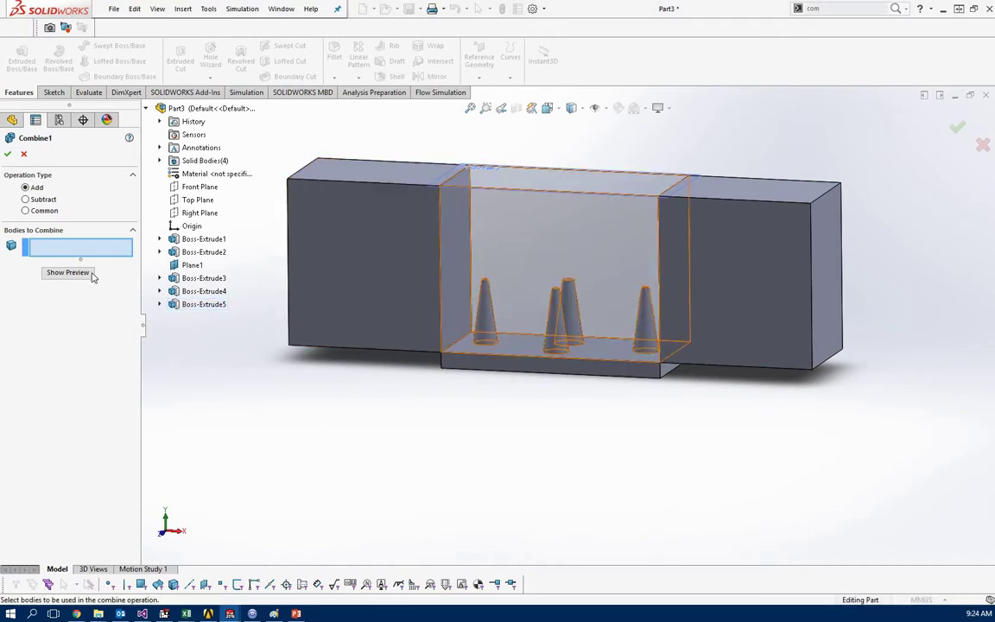
pyautogui.click(190, 306)
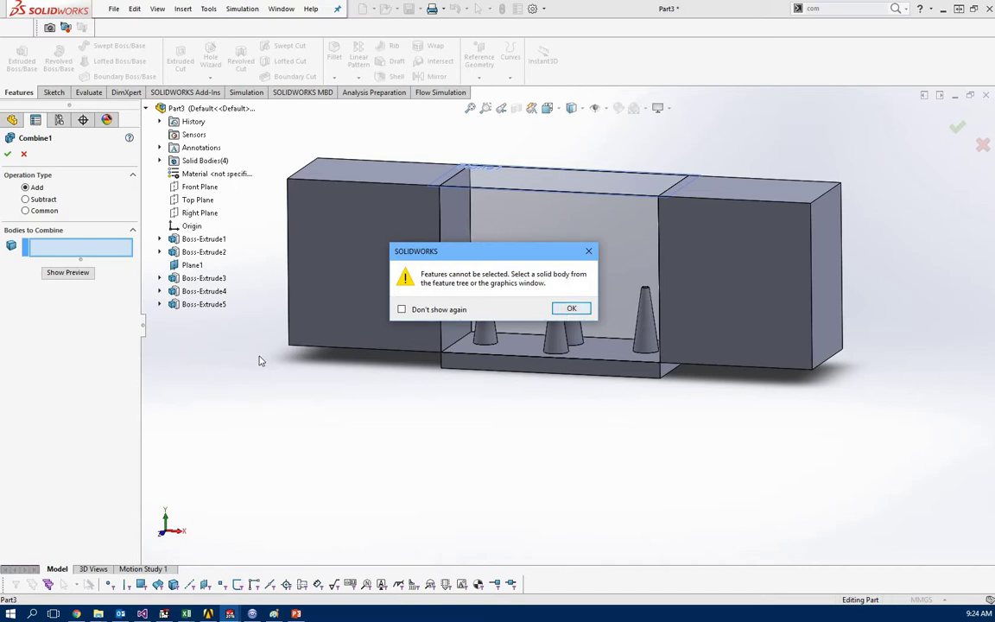
pyautogui.click(568, 310)
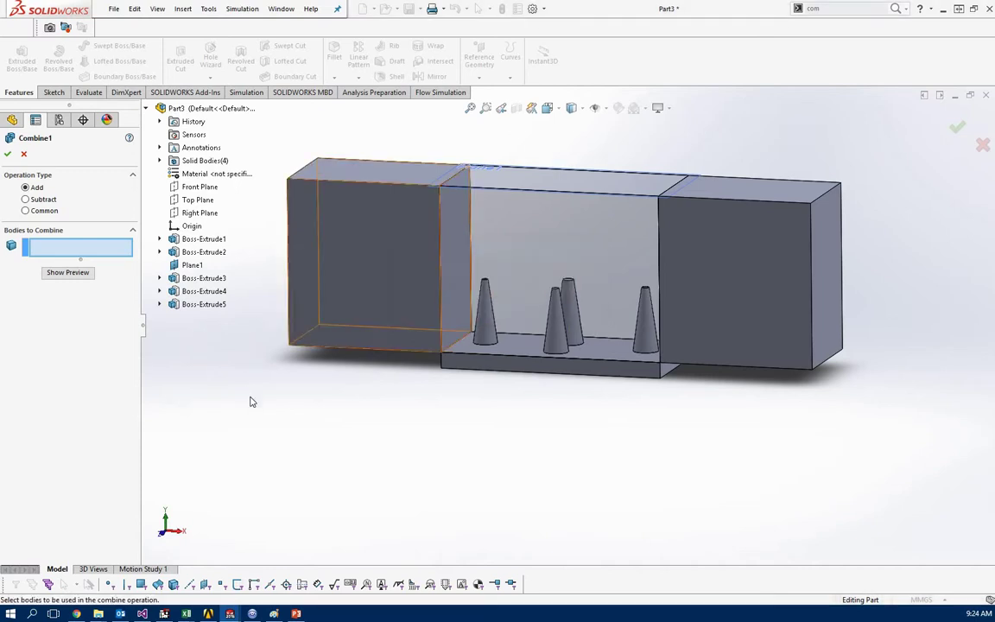
# Step: Add Boss-Extrude3, Boss-Extrude4 and Boss-Extrude5 from Solid Bodies and apply Combine1
pyautogui.click(159, 161)
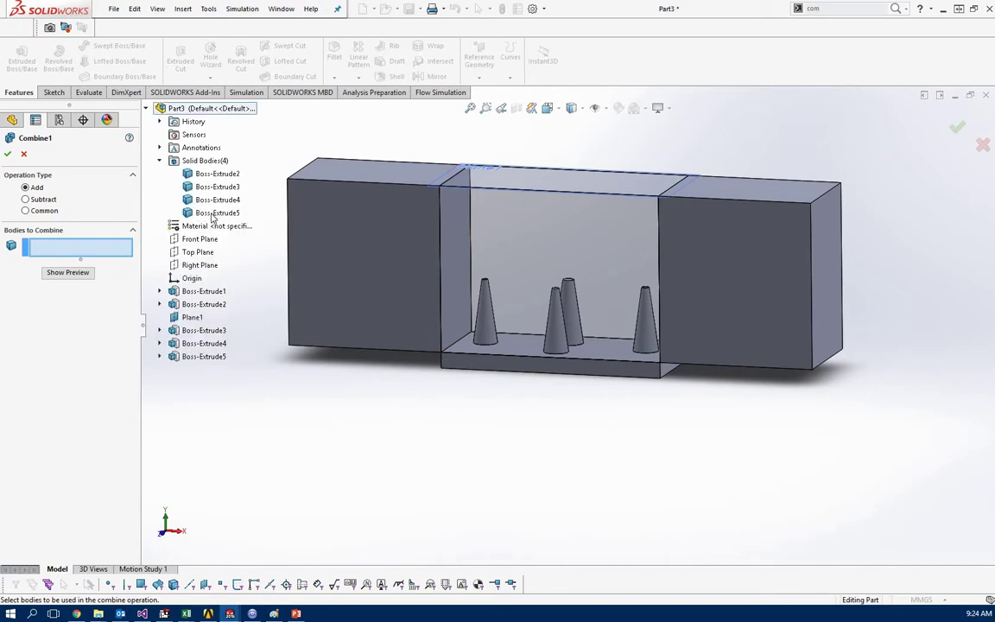
pyautogui.click(212, 213)
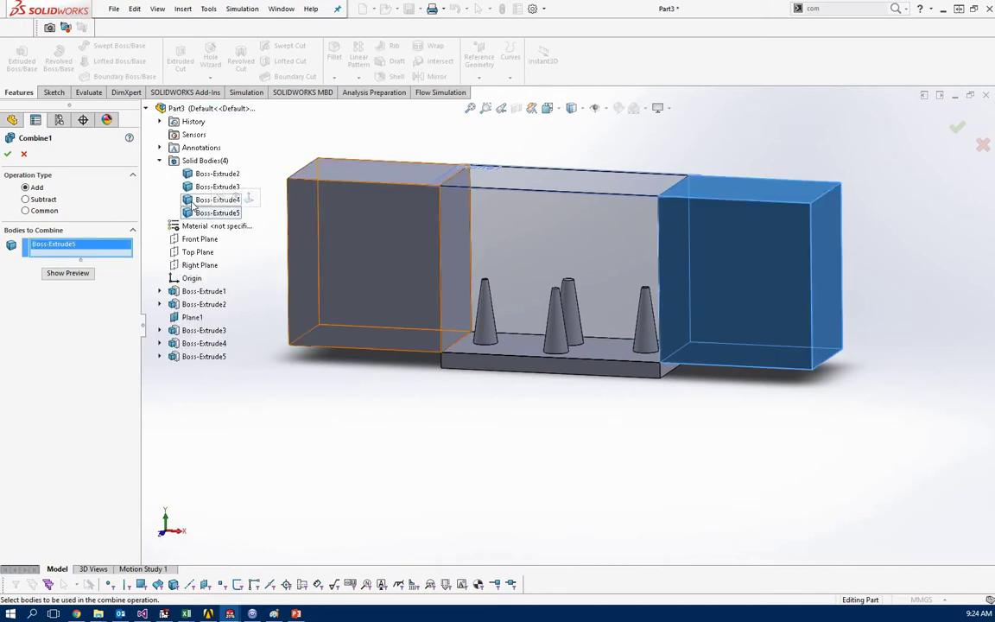
pyautogui.click(194, 202)
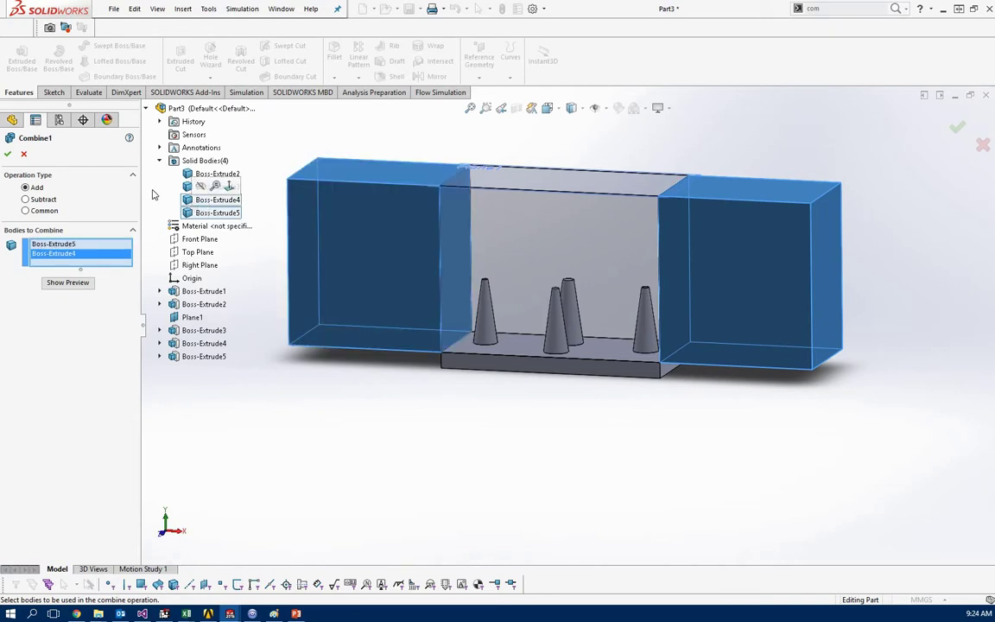
pyautogui.click(208, 193)
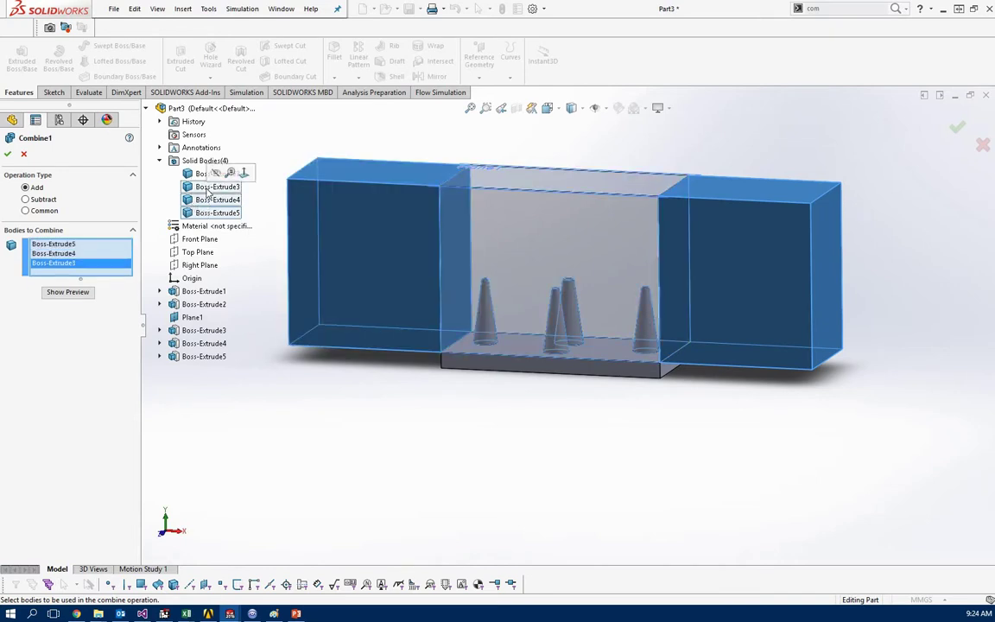
pyautogui.click(208, 192)
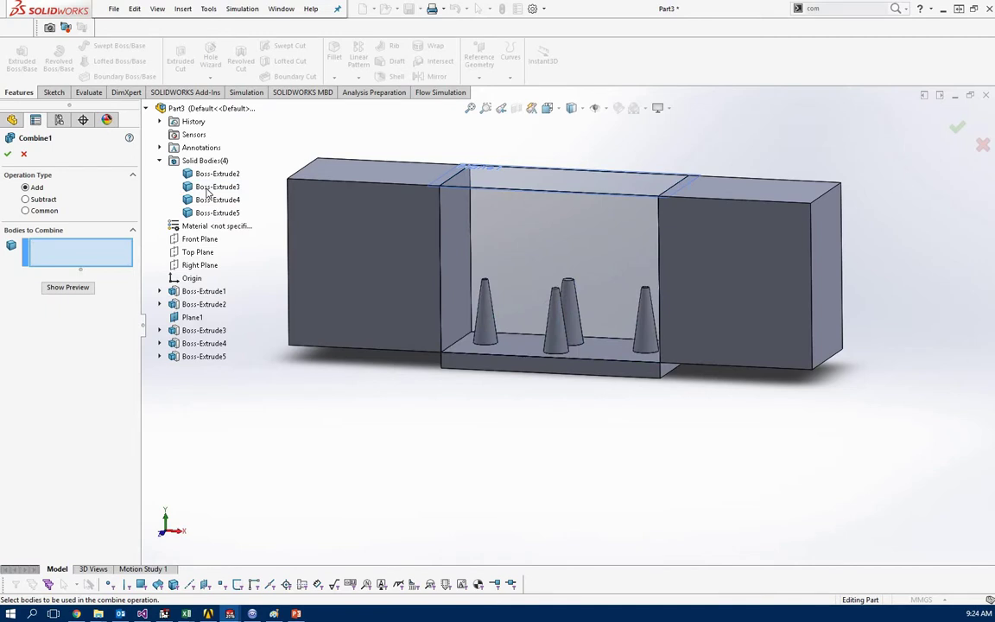
pyautogui.click(207, 192)
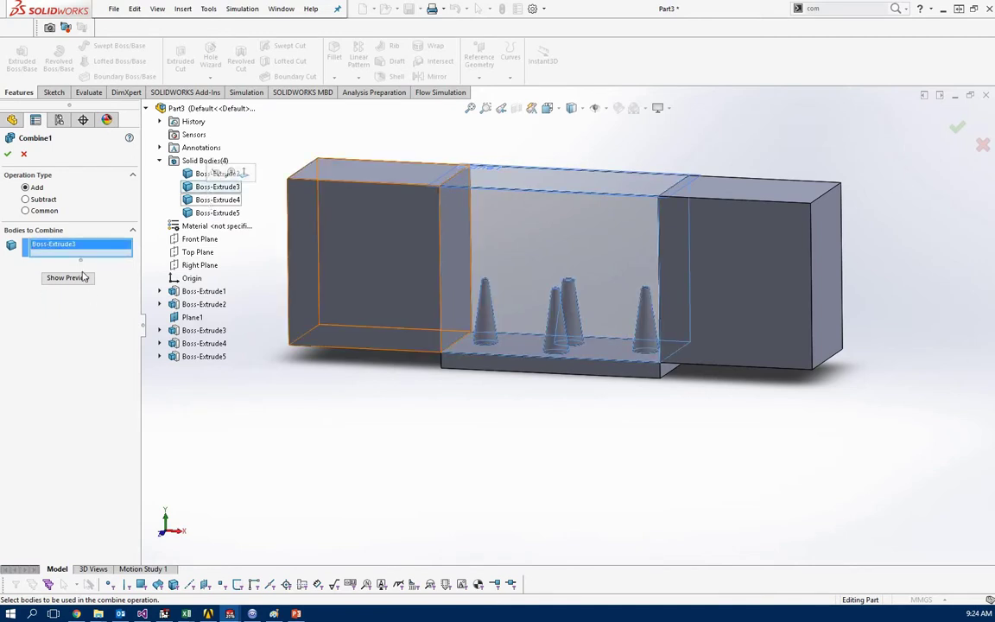
pyautogui.moveTo(80, 259); pyautogui.dragTo(80, 295)
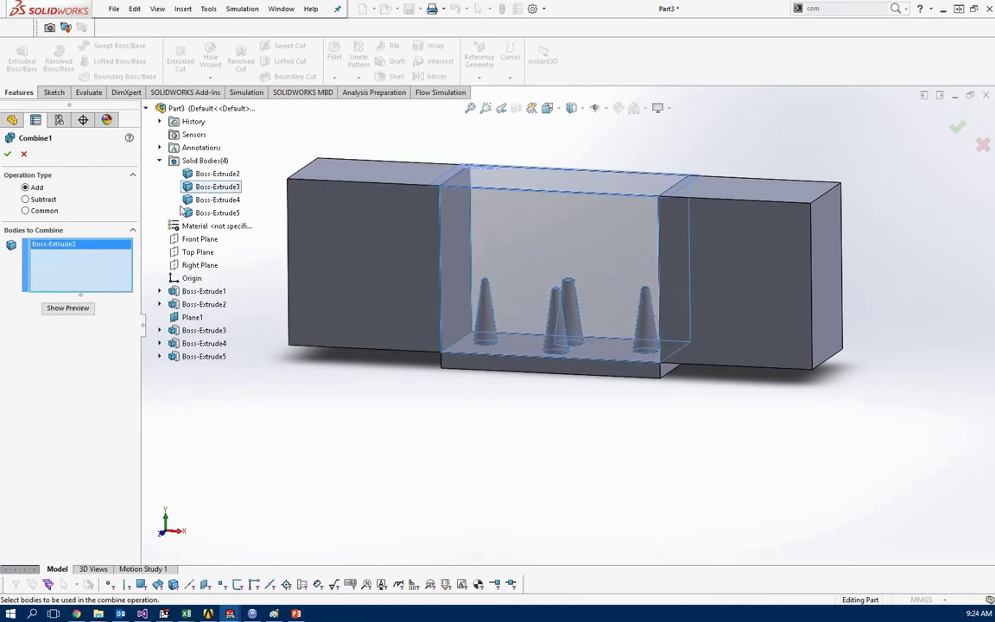
pyautogui.click(207, 200)
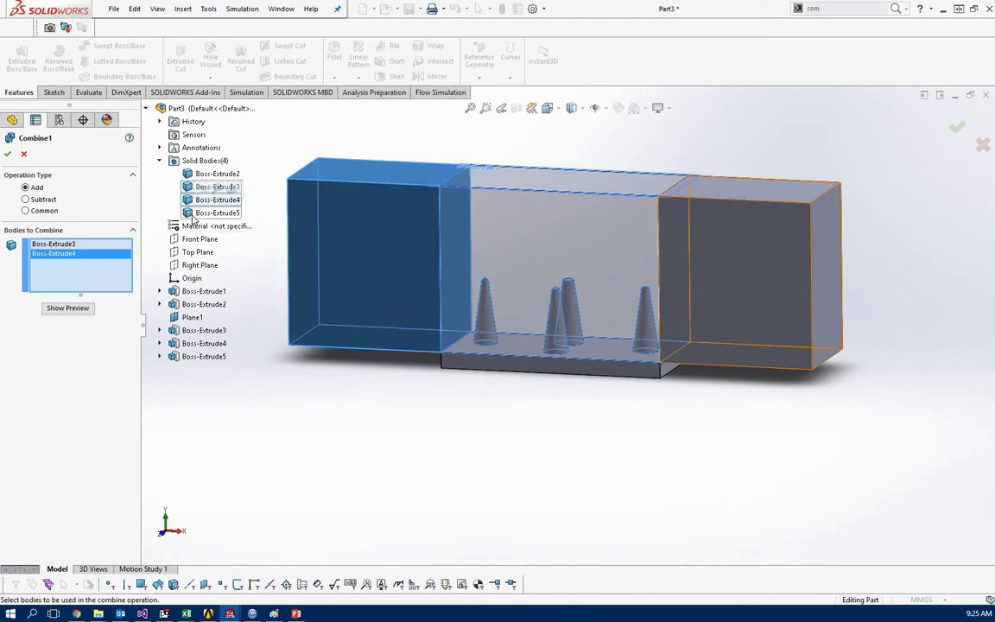
pyautogui.click(195, 214)
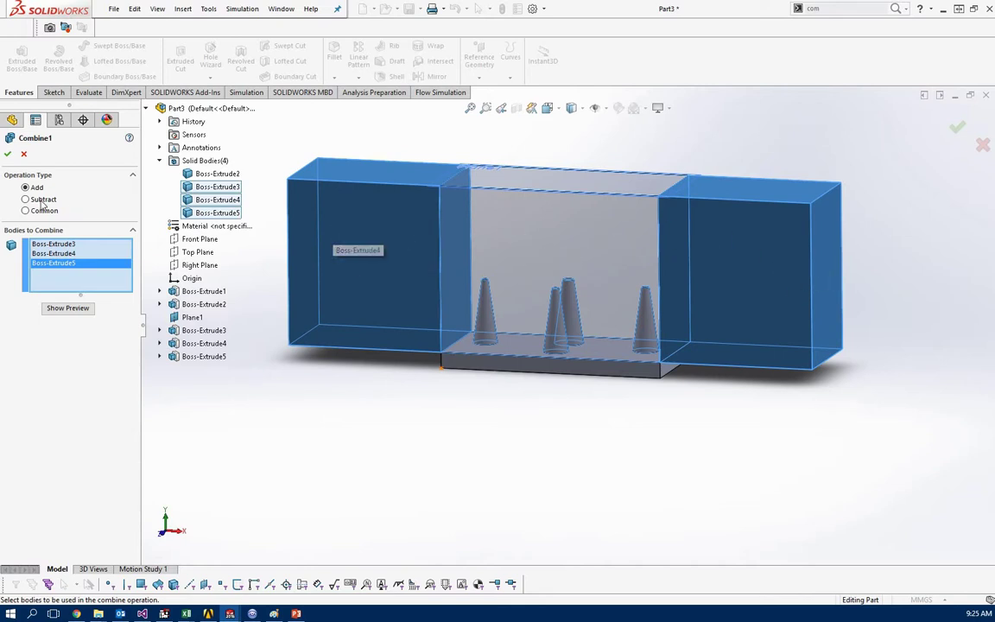
pyautogui.click(8, 155)
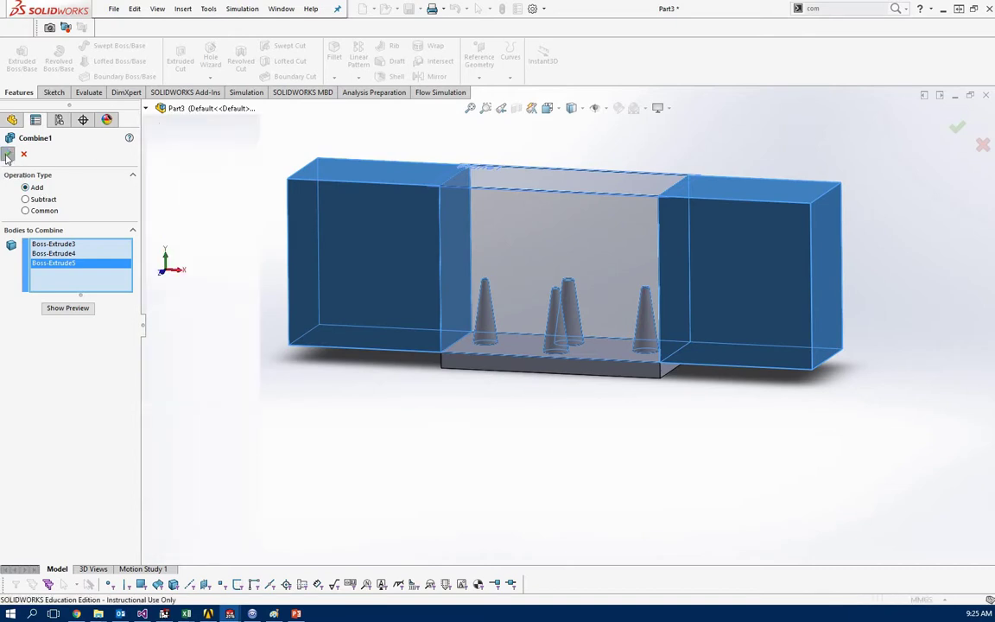
# Step: Orbit the merged model and select the Boss-Extrude1 and Boss-Extrude2 features
pyautogui.moveTo(327, 455); pyautogui.dragTo(326, 407, button='middle')
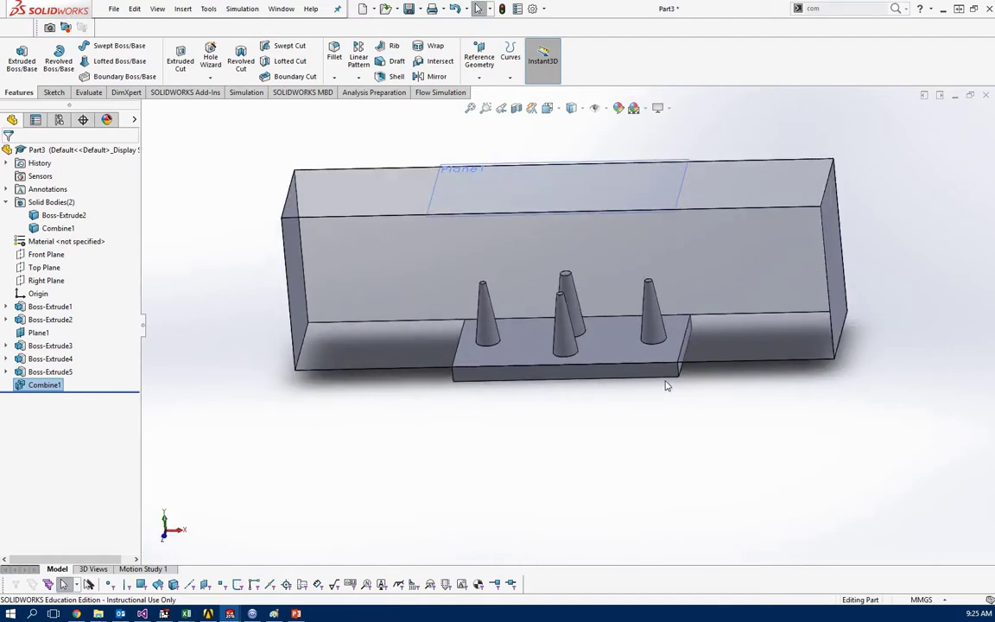
pyautogui.moveTo(449, 413); pyautogui.dragTo(400, 220, button='middle')
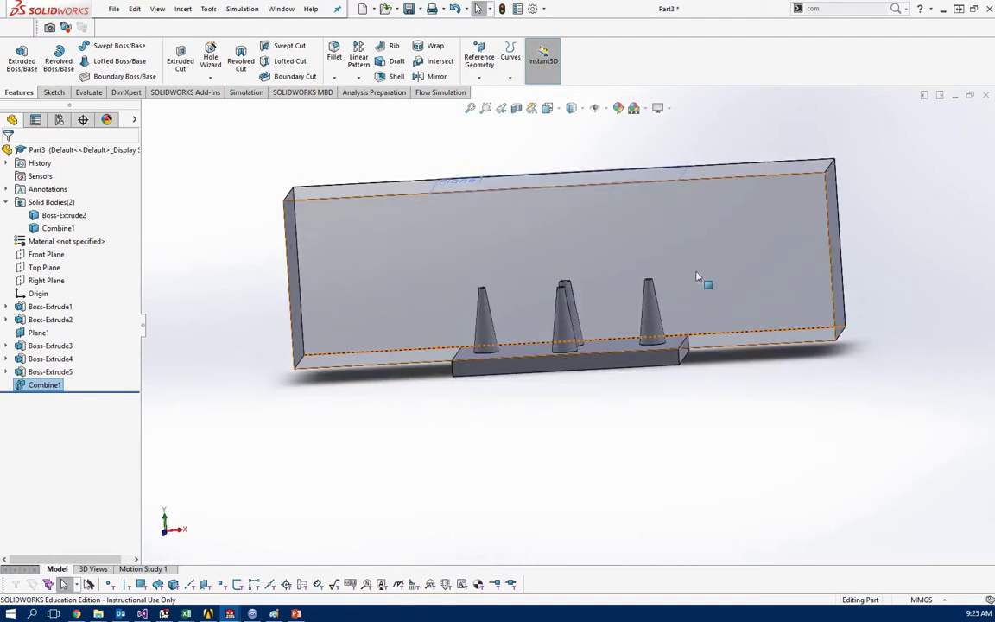
pyautogui.moveTo(373, 306); pyautogui.dragTo(43, 289, button='middle')
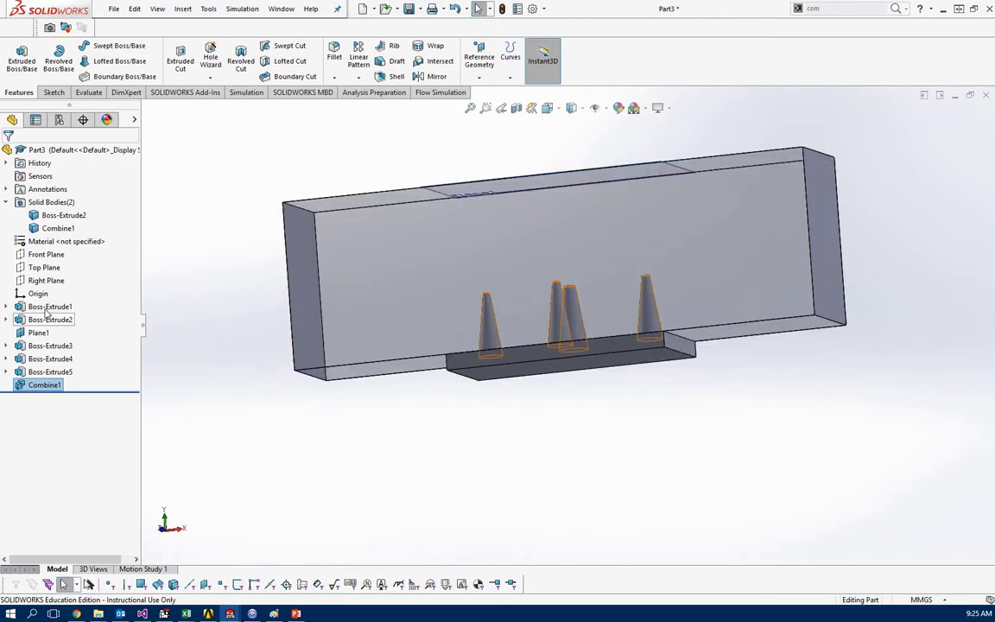
pyautogui.click(47, 309)
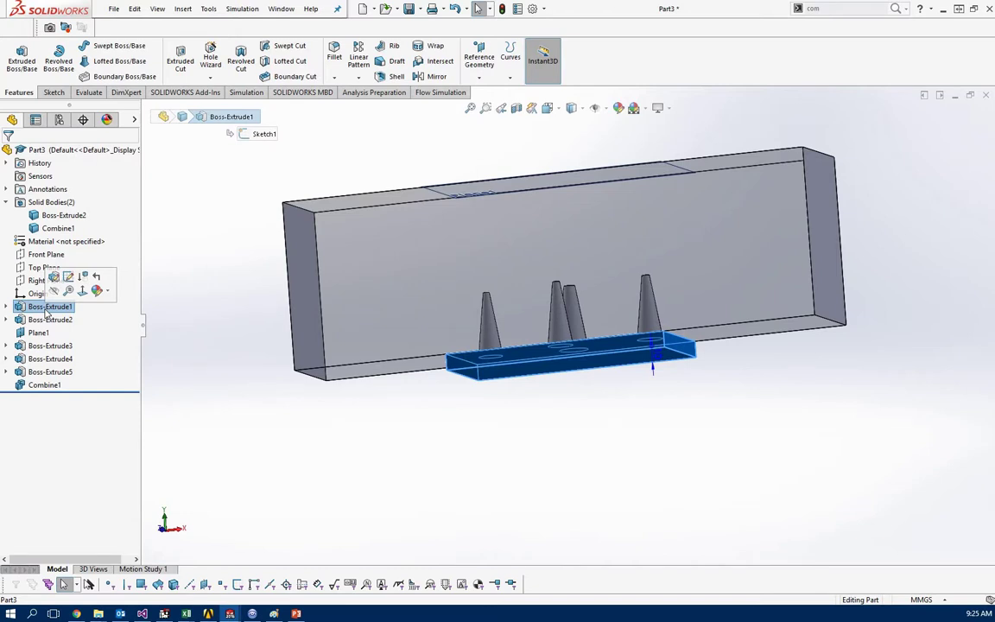
pyautogui.click(47, 319)
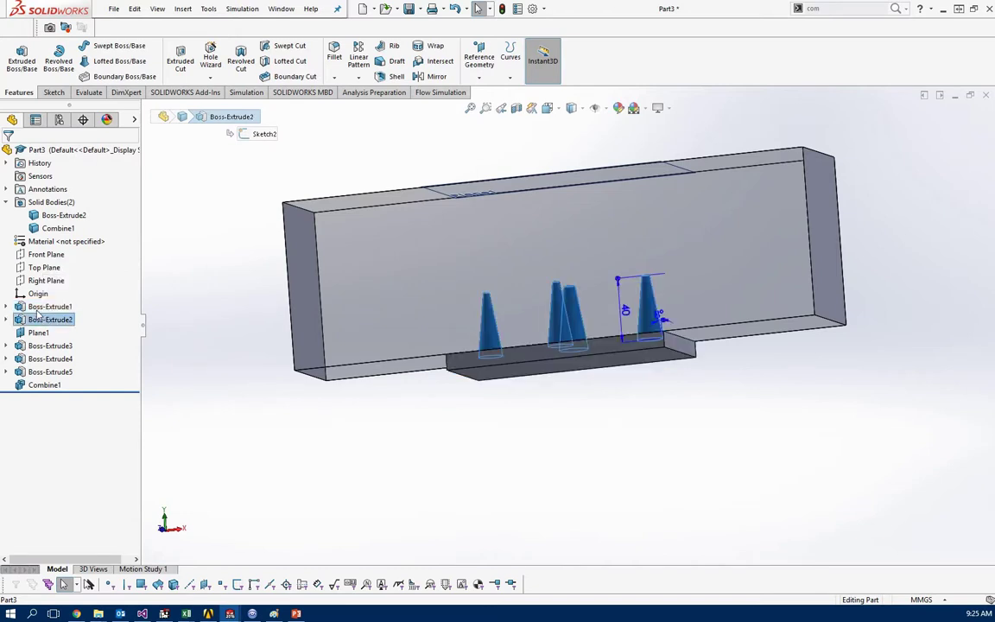
pyautogui.keyDown('ctrl'); pyautogui.click(38, 310); pyautogui.keyUp('ctrl')
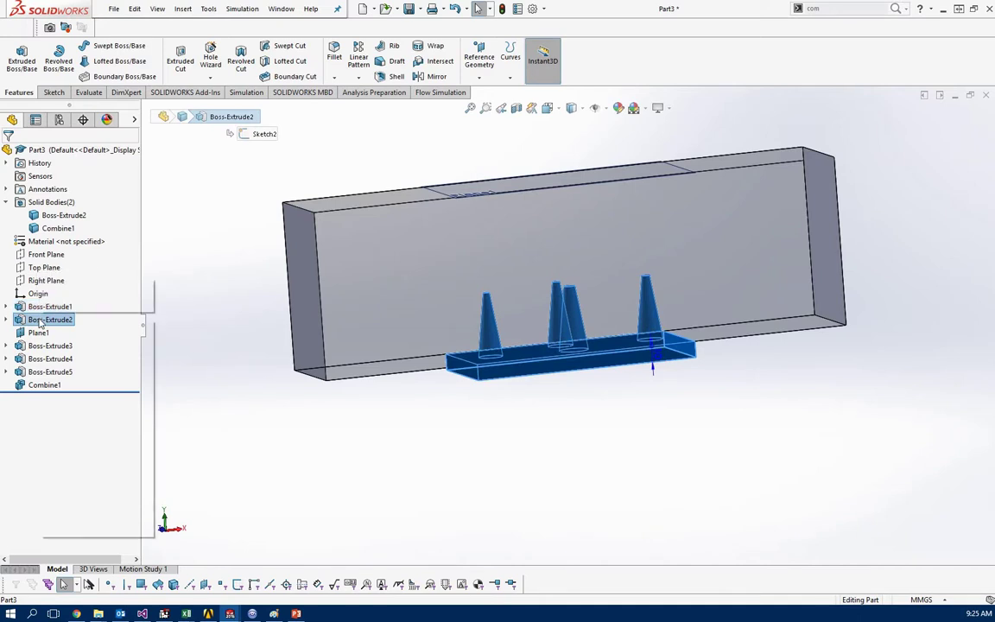
pyautogui.rightClick(40, 321)
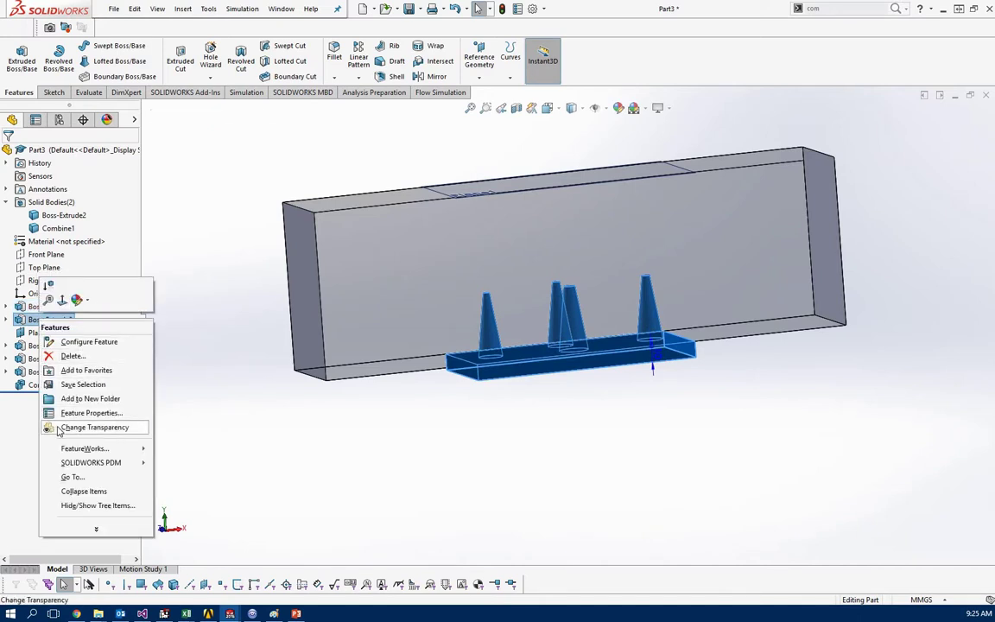
pyautogui.click(313, 461)
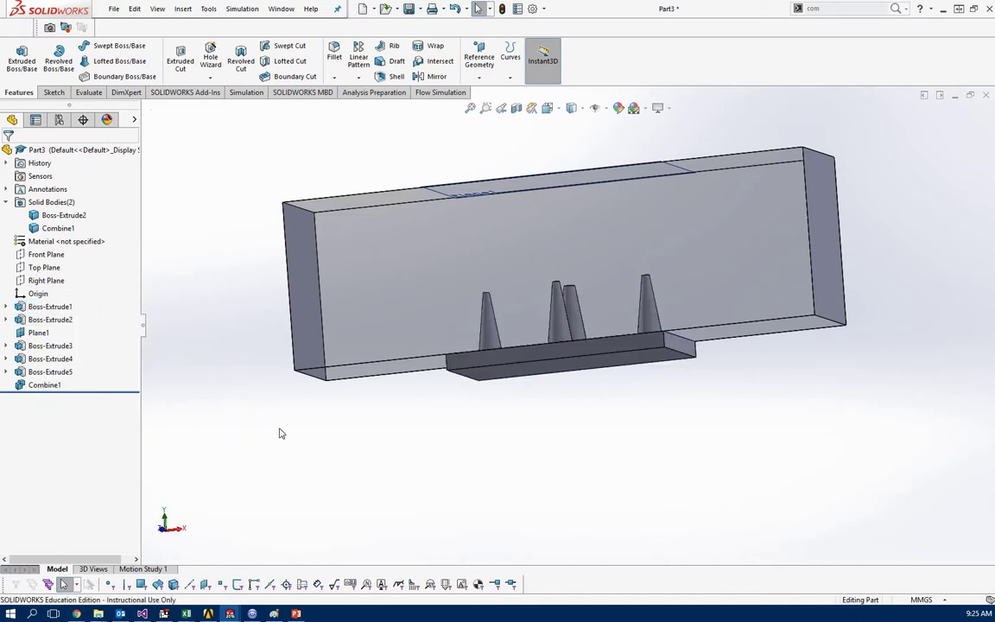
# Step: Show the base plate again and hide the Boss-Extrude2 cones to inspect the bodies
pyautogui.click(34, 306)
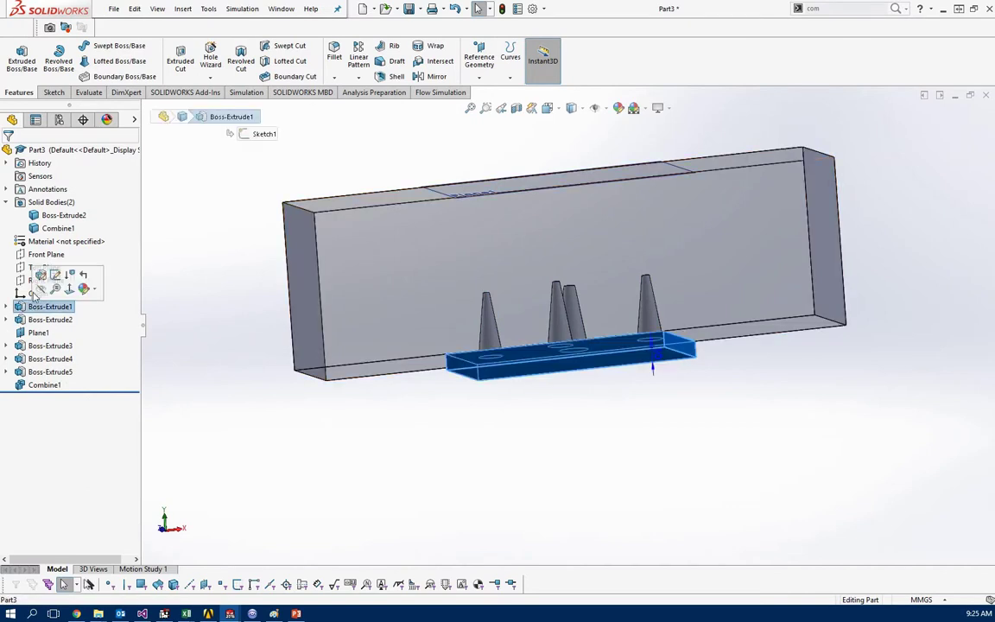
pyautogui.click(50, 320)
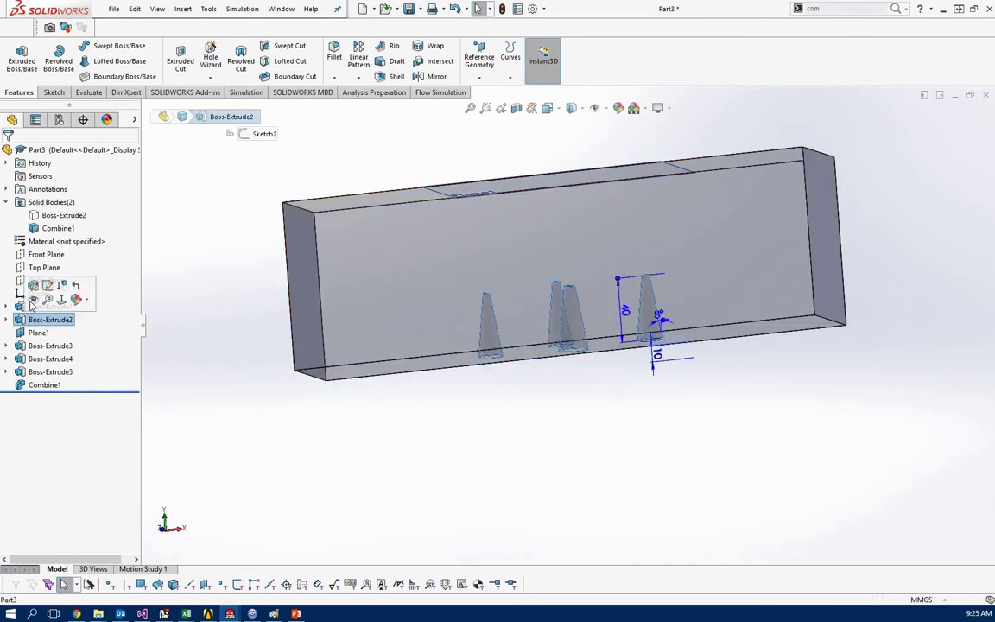
pyautogui.click(33, 299)
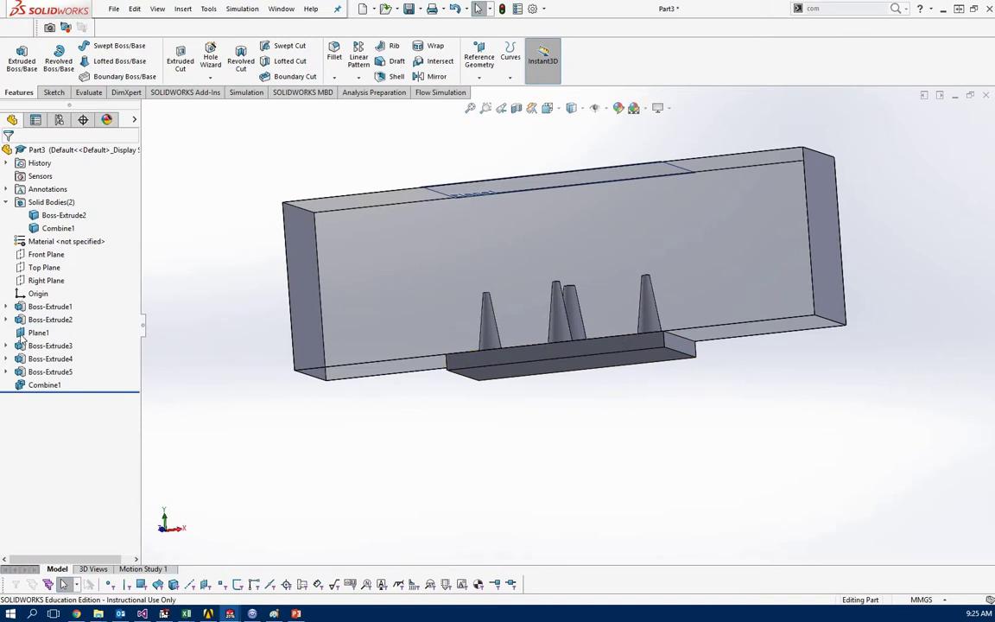
pyautogui.click(47, 320)
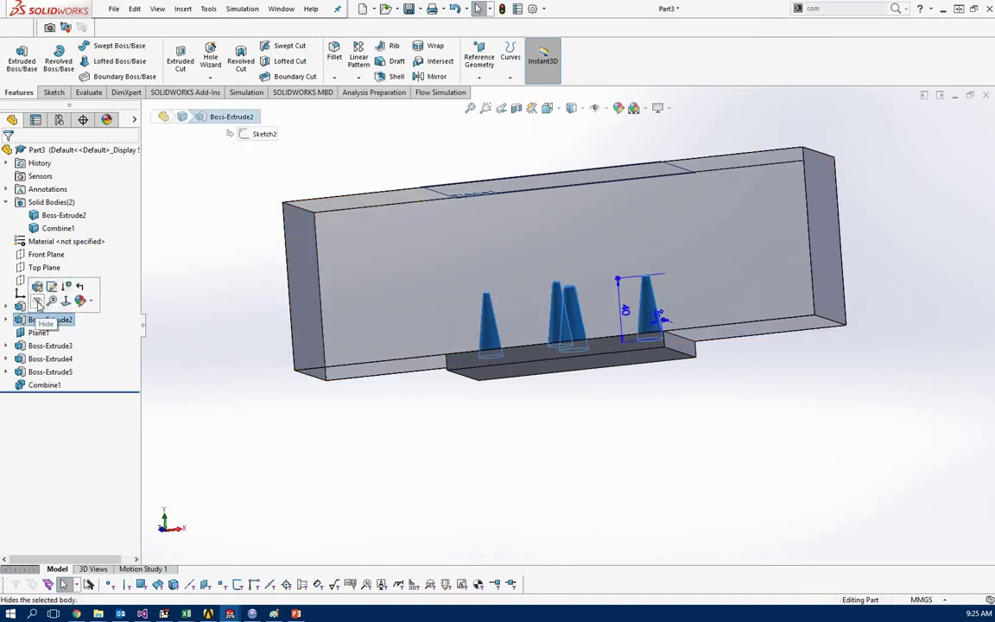
pyautogui.click(39, 304)
pyautogui.moveTo(276, 259); pyautogui.dragTo(389, 337, button='middle')
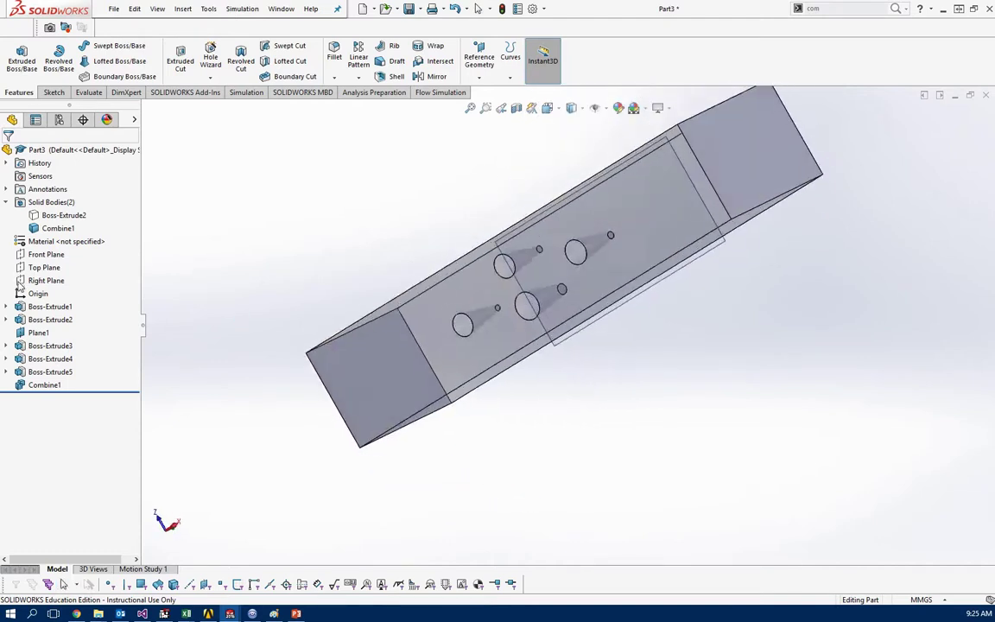
pyautogui.click(43, 322)
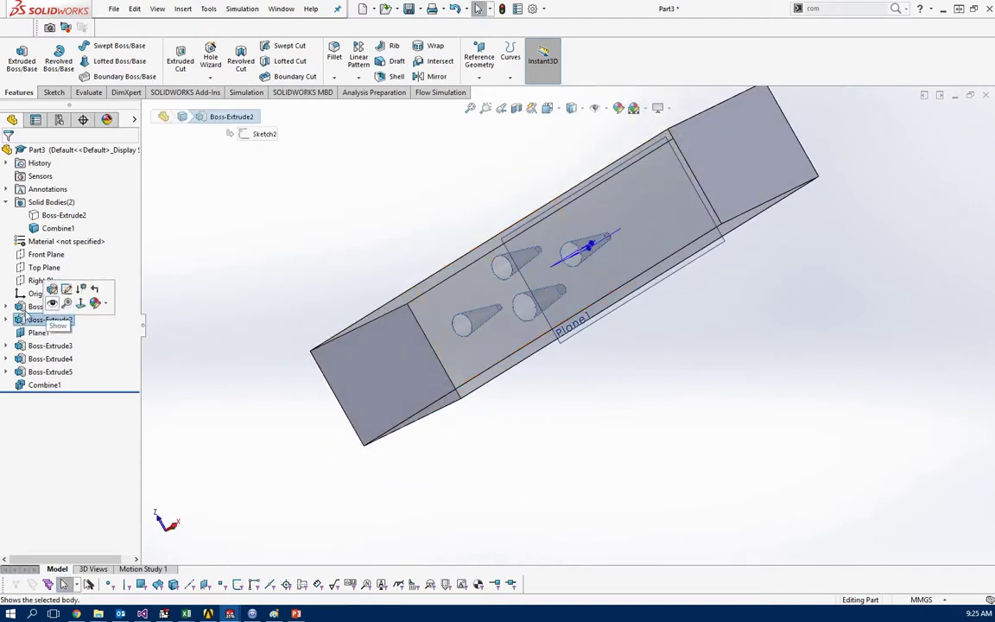
pyautogui.click(43, 307)
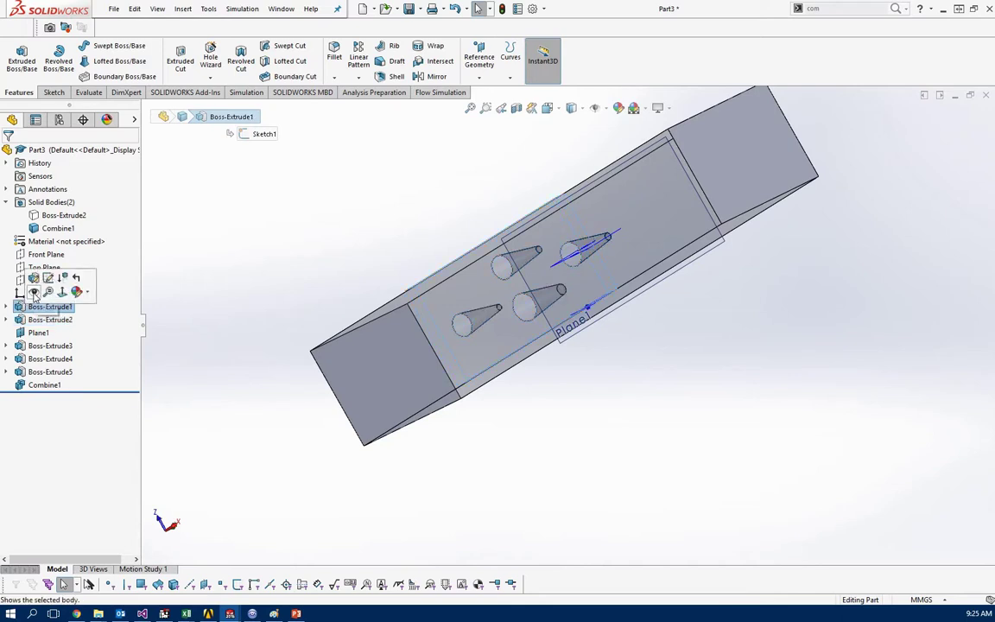
# Step: Take a final look at the cones, then restore the Part3 window from full size
pyautogui.moveTo(333, 381); pyautogui.dragTo(333, 484, button='middle')
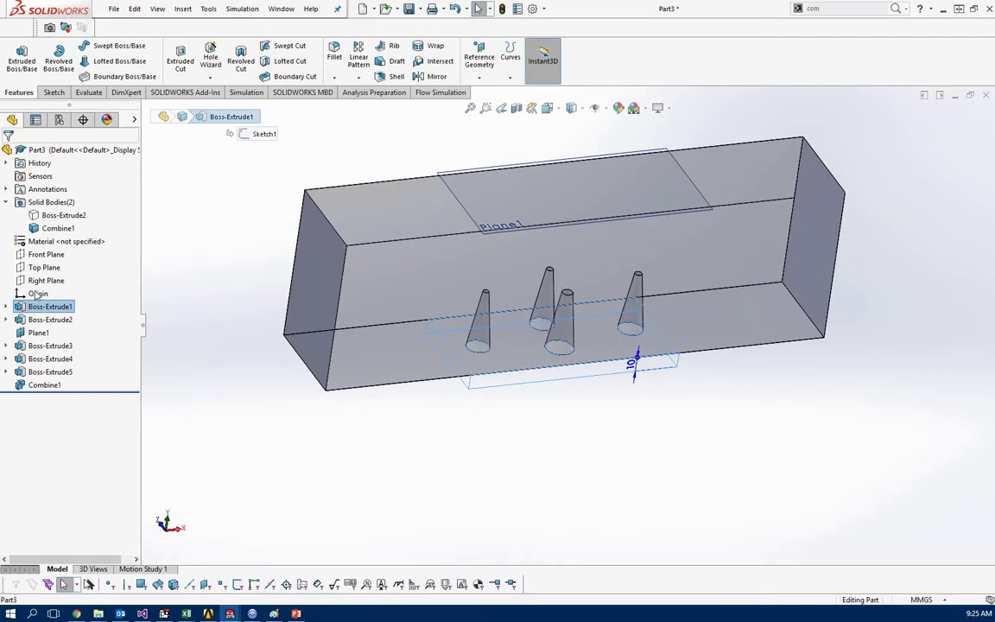
pyautogui.click(40, 318)
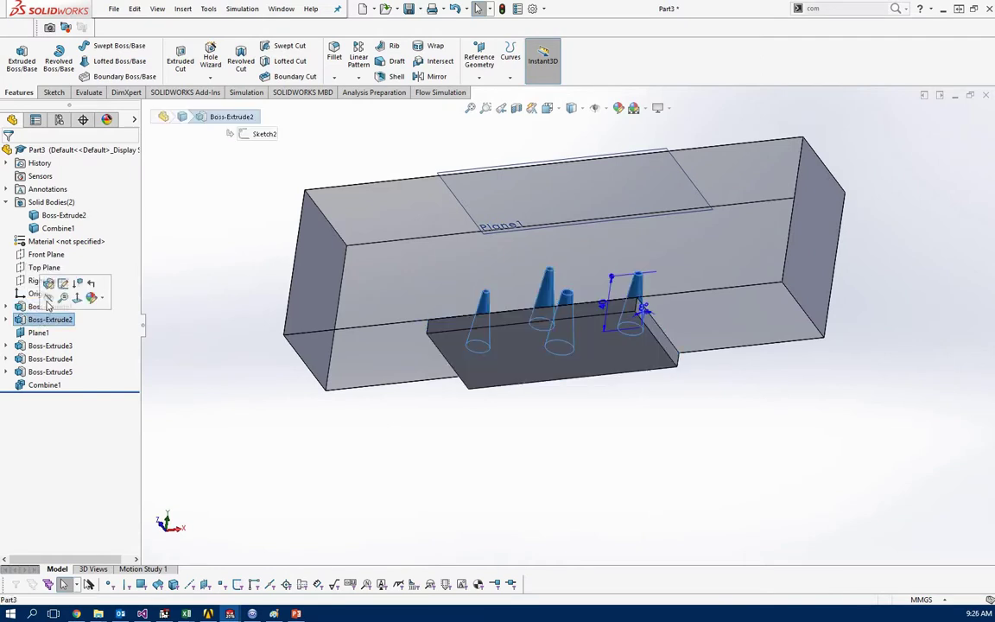
pyautogui.click(320, 482)
pyautogui.moveTo(319, 482); pyautogui.dragTo(307, 524, button='middle')
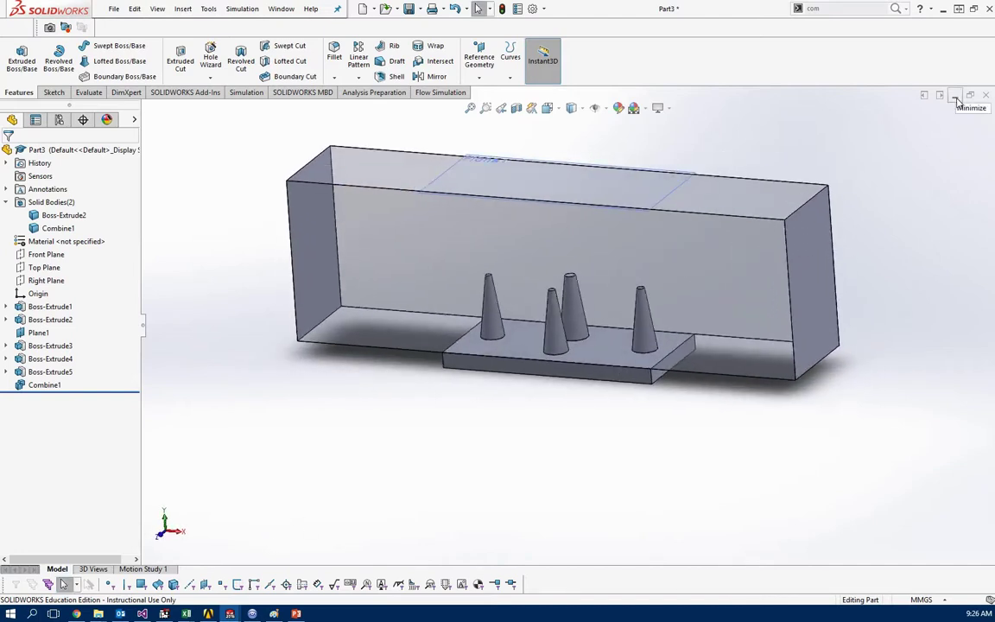
pyautogui.click(956, 100)
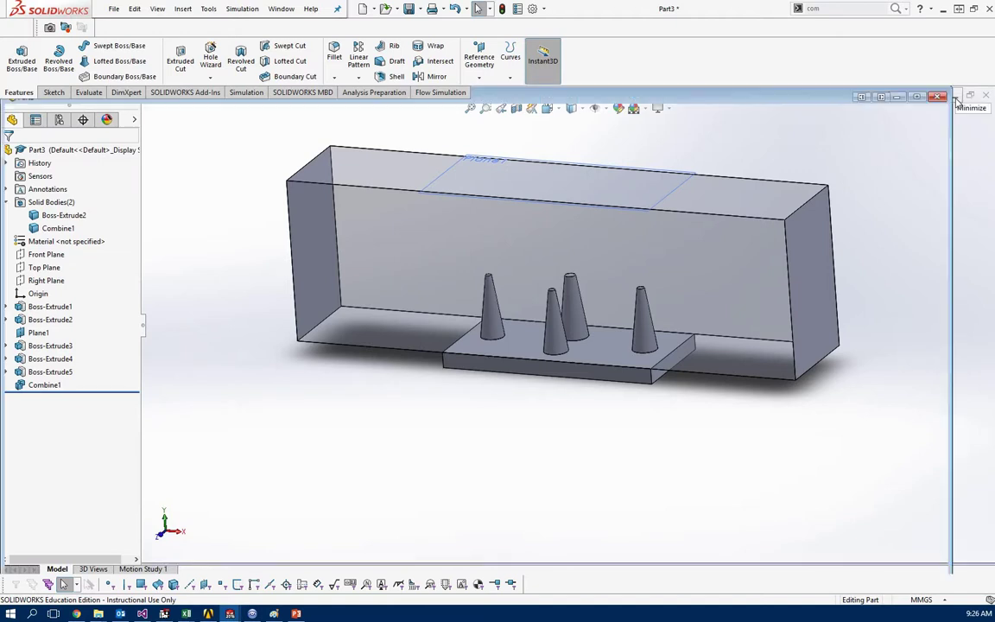
# Step: Maximize the Part2 window, view the Reynolds number slide in PowerPoint, then return to SOLIDWORKS
pyautogui.click(897, 97)
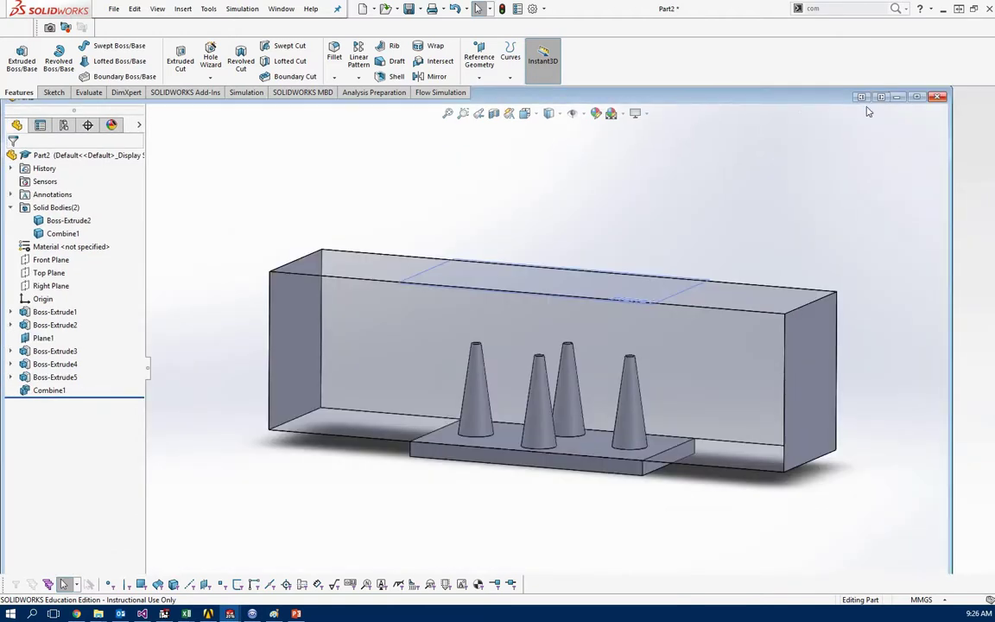
pyautogui.click(918, 100)
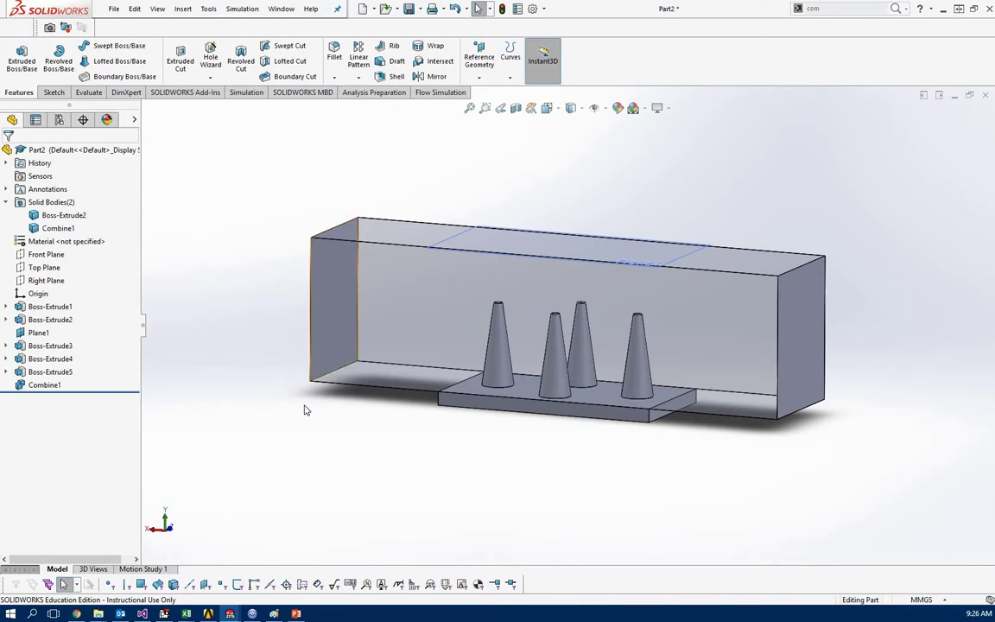
pyautogui.moveTo(340, 421); pyautogui.dragTo(770, 380, button='middle')
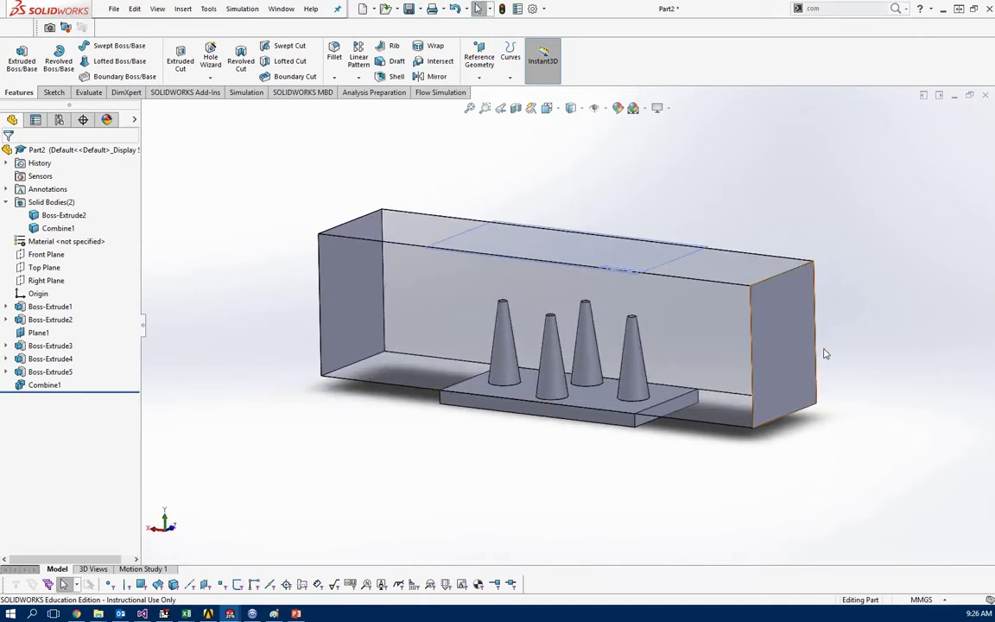
pyautogui.click(296, 613)
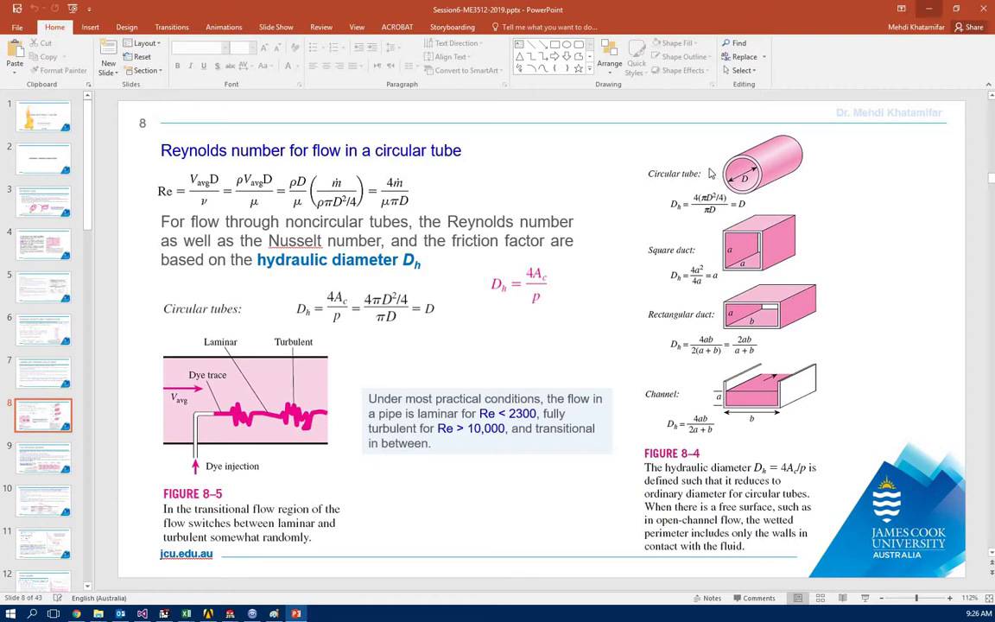
pyautogui.click(927, 11)
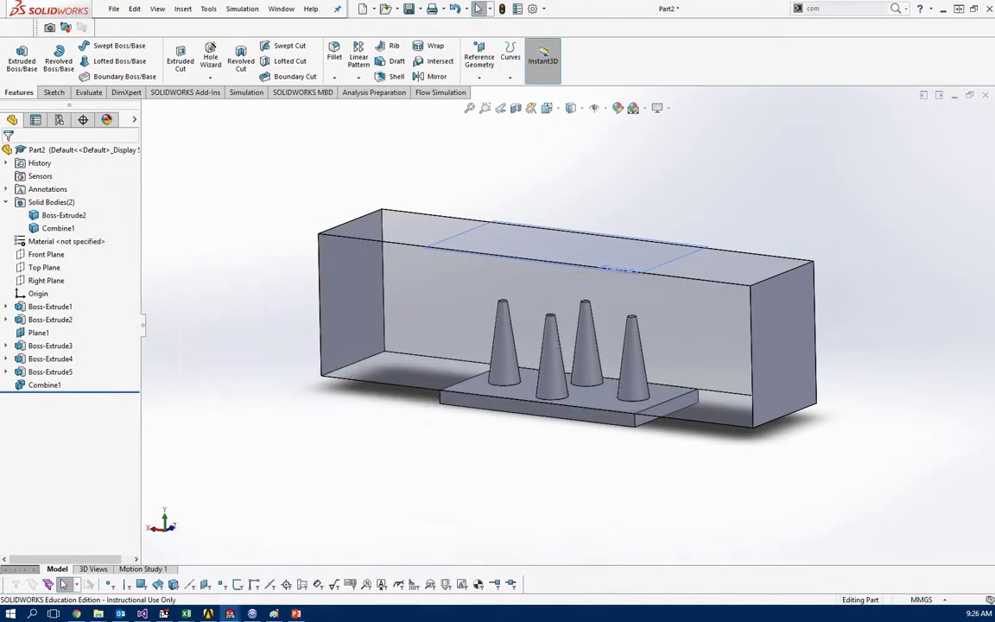
# Step: Measure the duct's end edge (105 mm) and bottom edge (87.02 mm), then bring up Paint
pyautogui.click(86, 93)
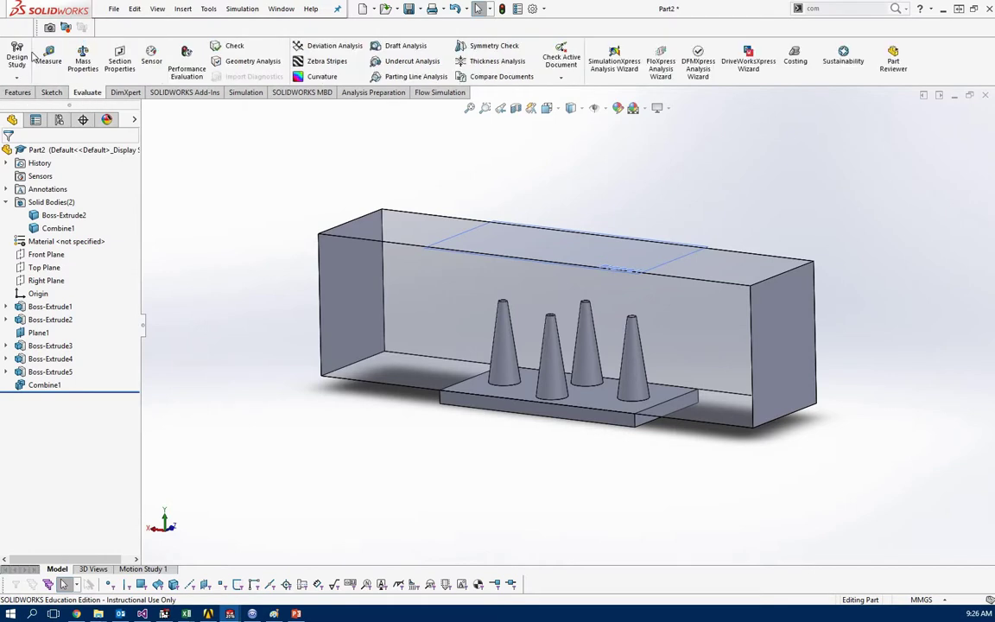
pyautogui.click(49, 56)
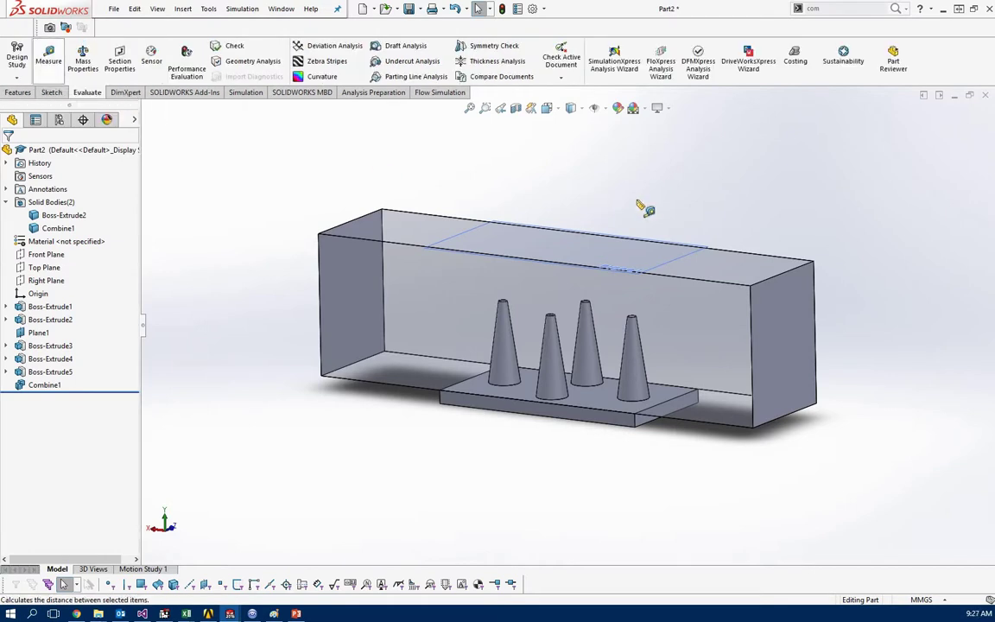
pyautogui.click(817, 299)
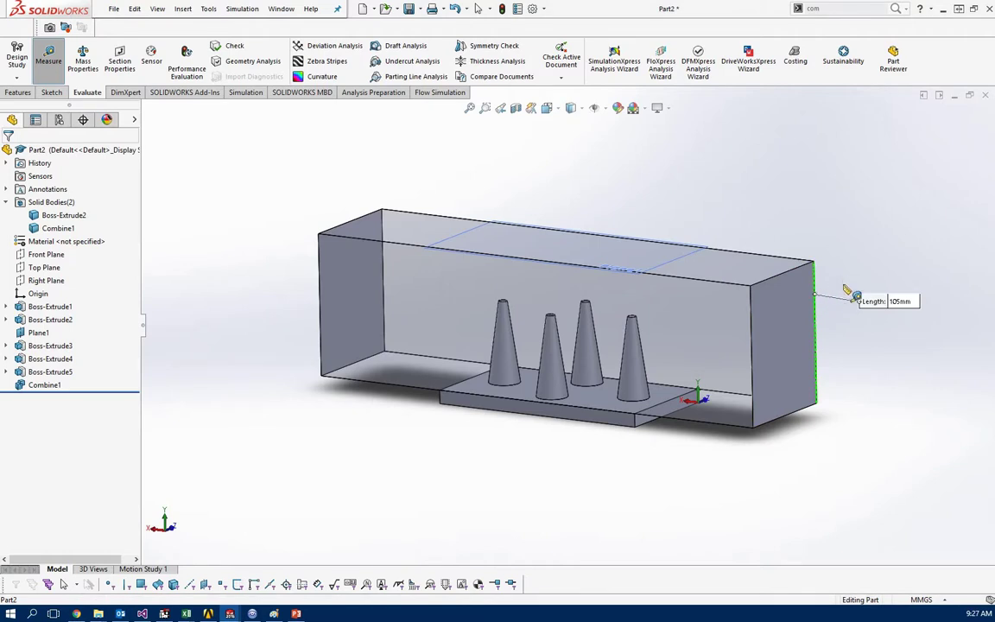
pyautogui.click(791, 438)
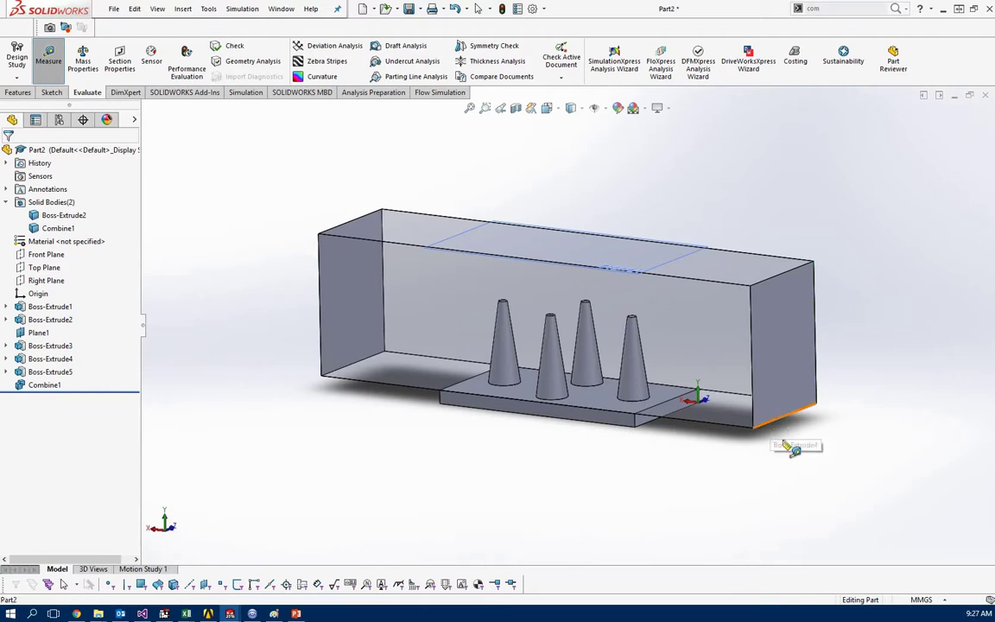
pyautogui.click(773, 425)
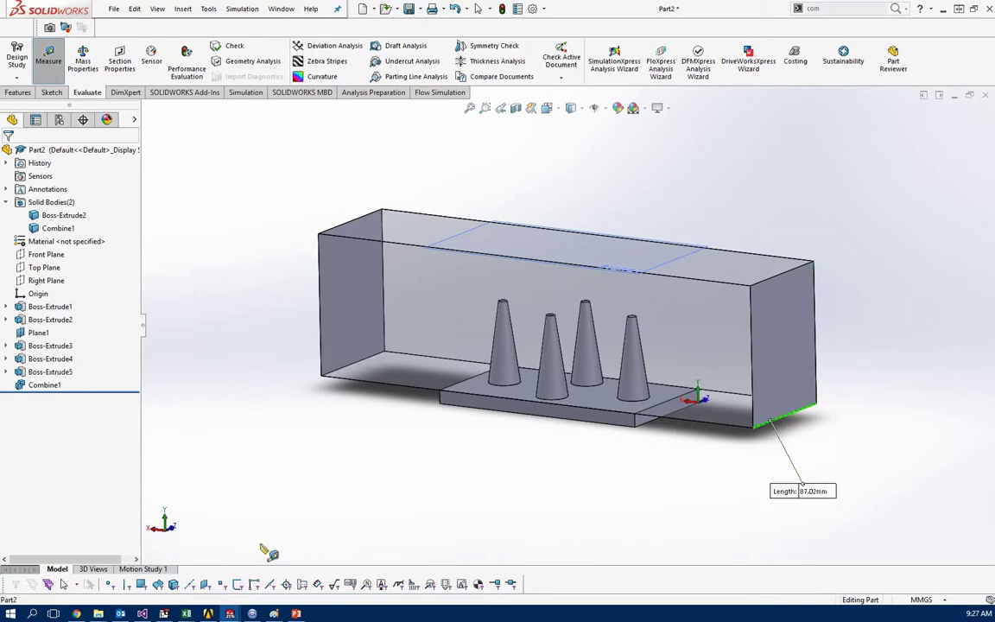
pyautogui.click(273, 614)
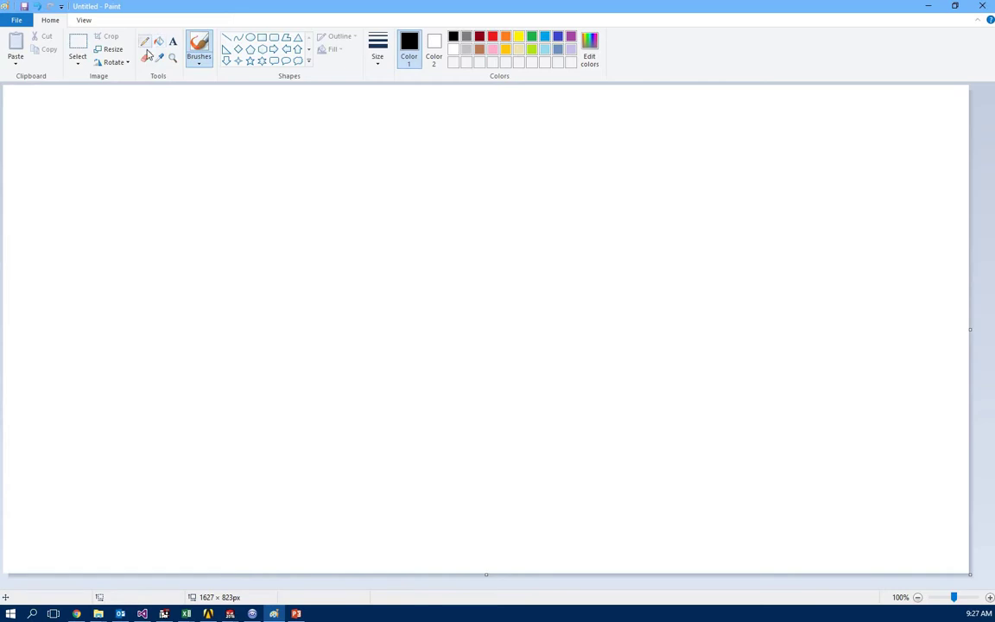
# Step: With a red pencil, handwrite the hydraulic diameter formula Dh = 2ab/(a+b)
pyautogui.click(144, 40)
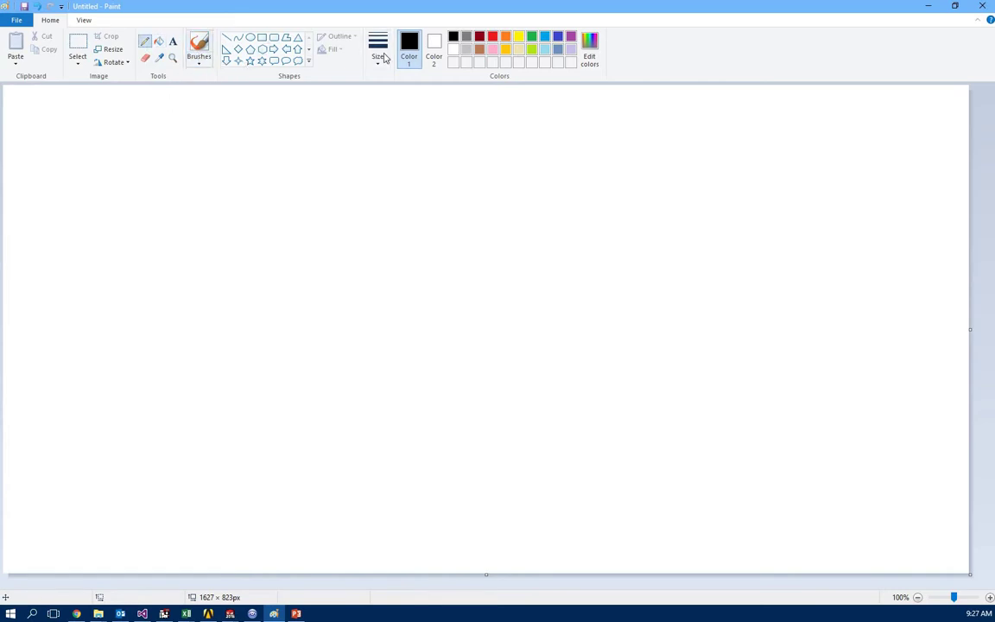
pyautogui.click(494, 36)
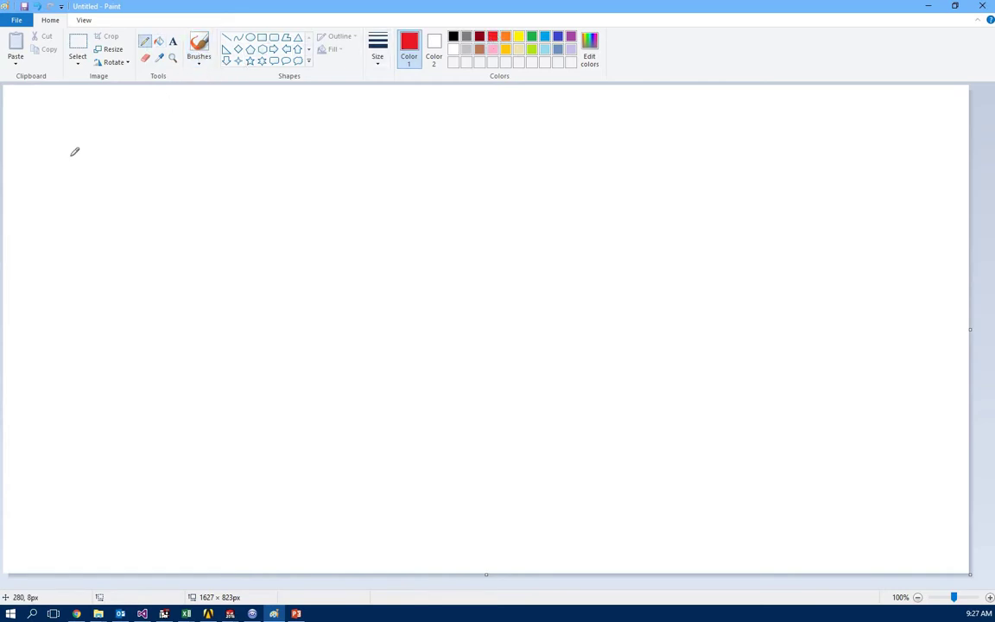
pyautogui.moveTo(56, 133); pyautogui.dragTo(57, 153)
pyautogui.moveTo(57, 134)
pyautogui.mouseDown()
pyautogui.moveTo(71, 135)
pyautogui.moveTo(78, 161)
pyautogui.moveTo(121, 143)
pyautogui.mouseUp()
pyautogui.click(143, 120)
pyautogui.moveTo(141, 120)
pyautogui.mouseDown()
pyautogui.moveTo(153, 133)
pyautogui.moveTo(186, 122)
pyautogui.moveTo(190, 140)
pyautogui.moveTo(152, 157)
pyautogui.moveTo(166, 158)
pyautogui.mouseUp()
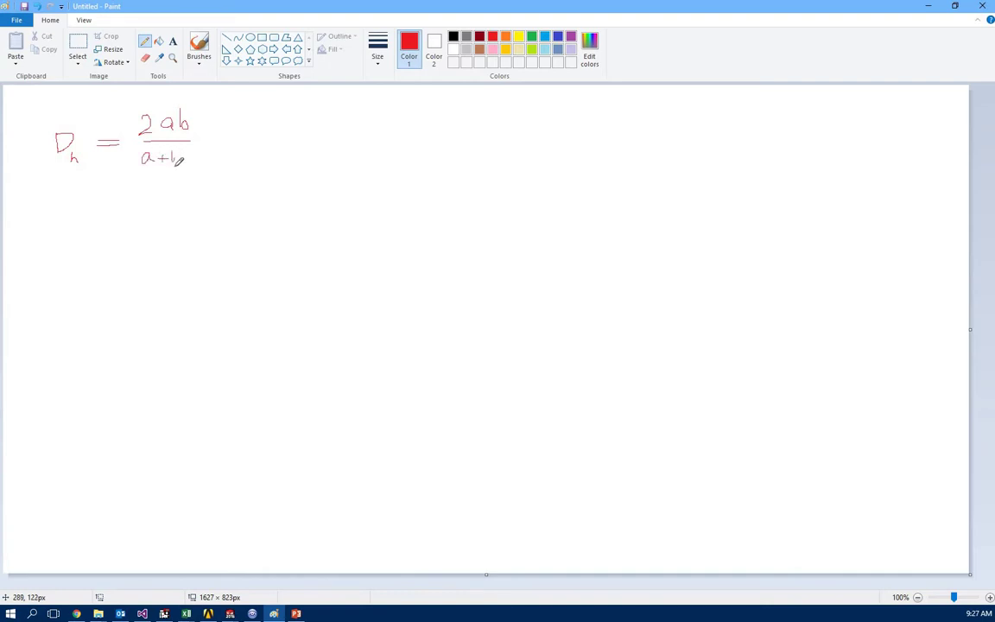
pyautogui.moveTo(202, 135); pyautogui.dragTo(214, 136)
# Step: Write a = 0.087 m below the formula and begin b's value
pyautogui.moveTo(75, 204); pyautogui.dragTo(84, 208)
pyautogui.moveTo(123, 205)
pyautogui.mouseDown()
pyautogui.moveTo(133, 214)
pyautogui.moveTo(153, 204)
pyautogui.mouseUp()
pyautogui.moveTo(59, 227)
pyautogui.mouseDown()
pyautogui.moveTo(59, 235)
pyautogui.moveTo(82, 236)
pyautogui.mouseUp()
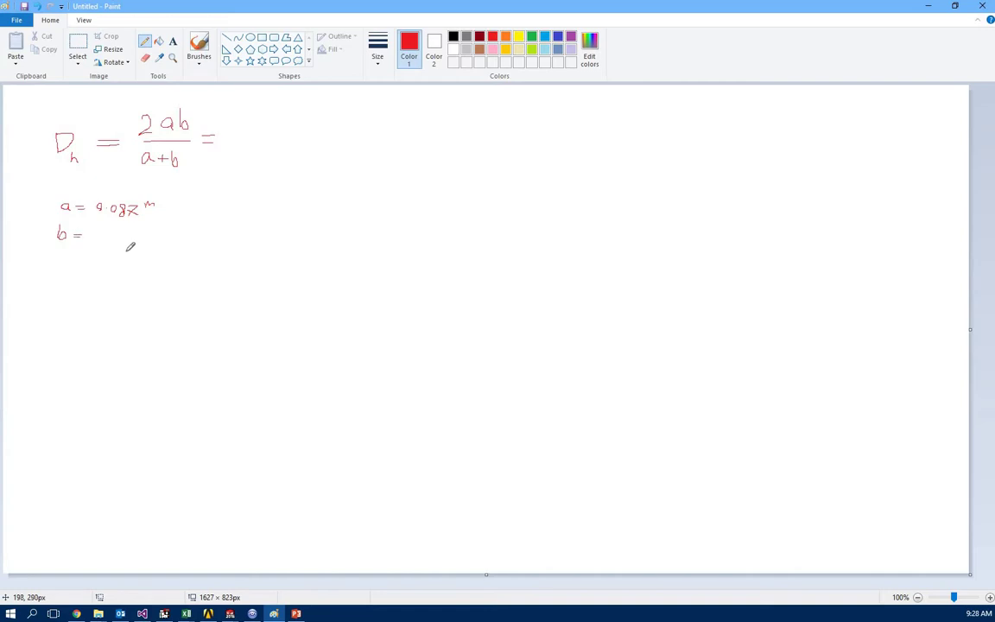
pyautogui.moveTo(94, 235); pyautogui.dragTo(121, 248)
pyautogui.click(101, 238)
# Step: Complete the hydraulic diameter result as Dh = 0.0951 m
pyautogui.click(237, 142)
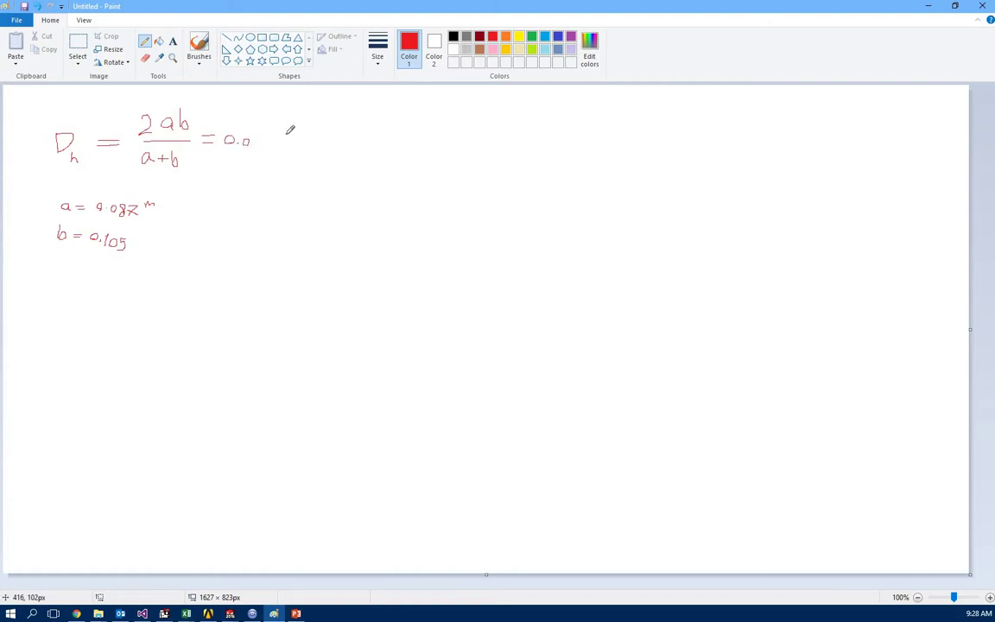
pyautogui.moveTo(254, 139); pyautogui.dragTo(255, 144)
pyautogui.moveTo(261, 143)
pyautogui.mouseDown()
pyautogui.moveTo(271, 149)
pyautogui.moveTo(288, 131)
pyautogui.mouseUp()
# Step: Write the Reynolds equation Re = 2000 = VD/(μ/ρ) beside it
pyautogui.moveTo(398, 132)
pyautogui.mouseDown()
pyautogui.moveTo(394, 149)
pyautogui.moveTo(404, 134)
pyautogui.moveTo(414, 151)
pyautogui.moveTo(504, 143)
pyautogui.moveTo(537, 160)
pyautogui.moveTo(543, 153)
pyautogui.mouseUp()
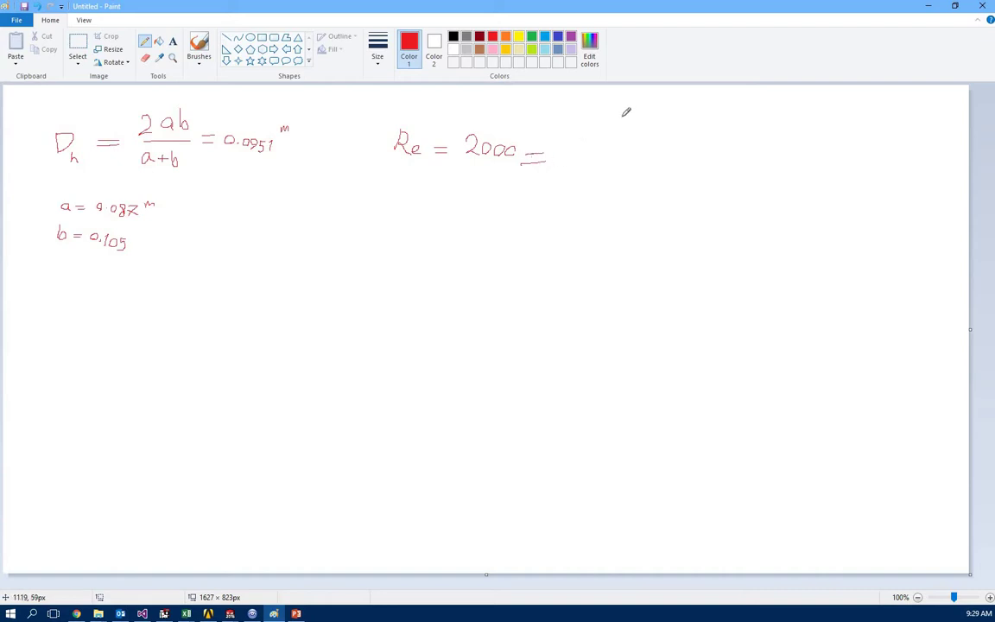
pyautogui.moveTo(590, 125)
pyautogui.mouseDown()
pyautogui.moveTo(571, 135)
pyautogui.moveTo(571, 126)
pyautogui.moveTo(596, 143)
pyautogui.moveTo(610, 128)
pyautogui.moveTo(618, 153)
pyautogui.mouseUp()
pyautogui.moveTo(569, 196)
pyautogui.mouseDown()
pyautogui.moveTo(588, 176)
pyautogui.moveTo(610, 175)
pyautogui.moveTo(585, 219)
pyautogui.mouseUp()
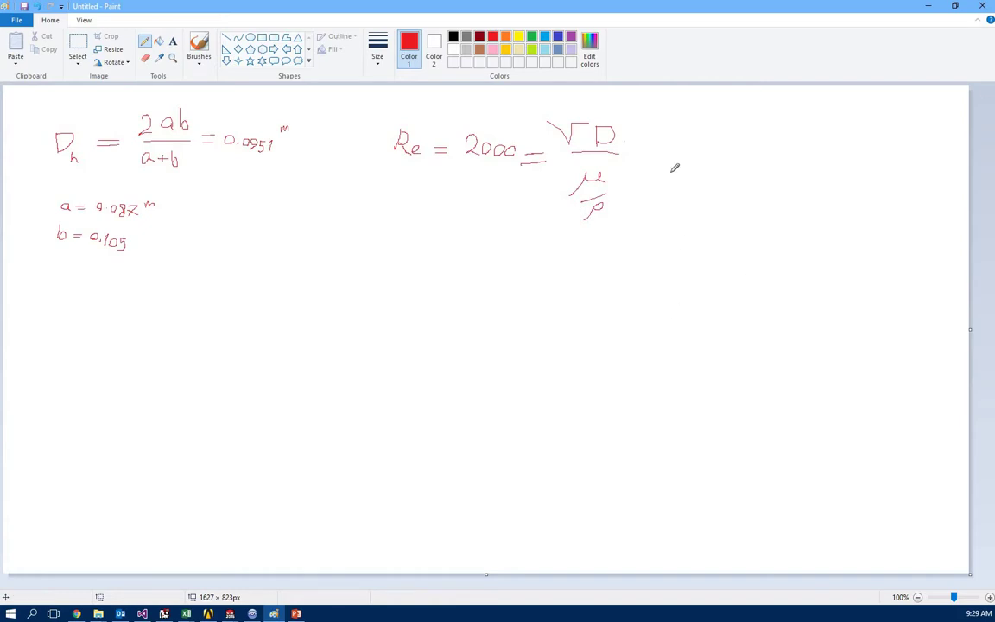
# Step: Substitute the denominator as 1.789×10^-5 over 1.225 after an equals sign
pyautogui.moveTo(586, 182); pyautogui.dragTo(603, 174)
pyautogui.moveTo(640, 156); pyautogui.dragTo(650, 155)
pyautogui.moveTo(640, 162); pyautogui.dragTo(650, 161)
pyautogui.moveTo(750, 166); pyautogui.dragTo(668, 165)
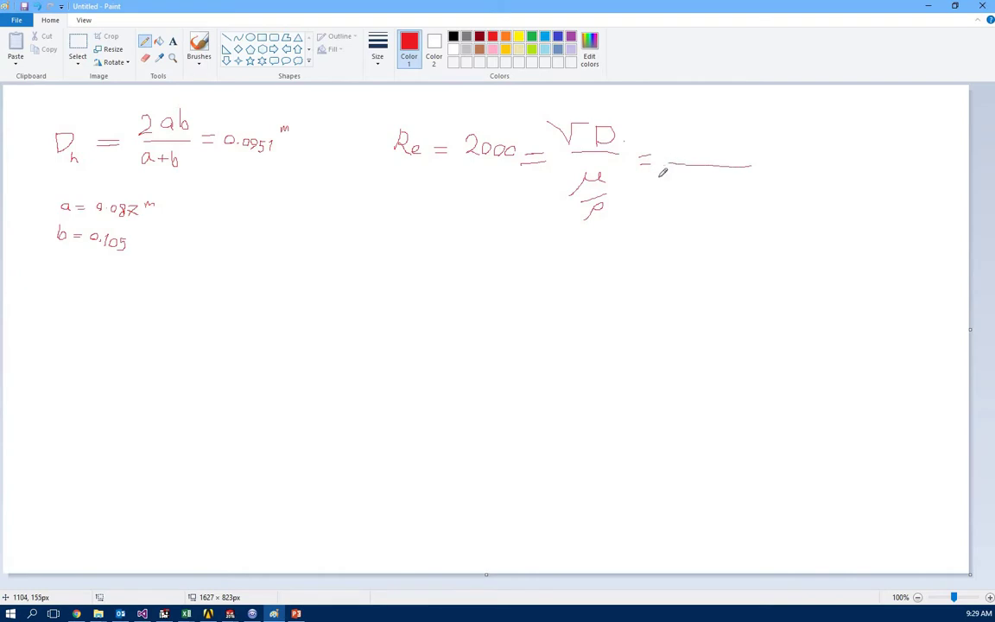
pyautogui.moveTo(682, 179)
pyautogui.mouseDown()
pyautogui.moveTo(732, 197)
pyautogui.moveTo(744, 184)
pyautogui.moveTo(749, 195)
pyautogui.mouseUp()
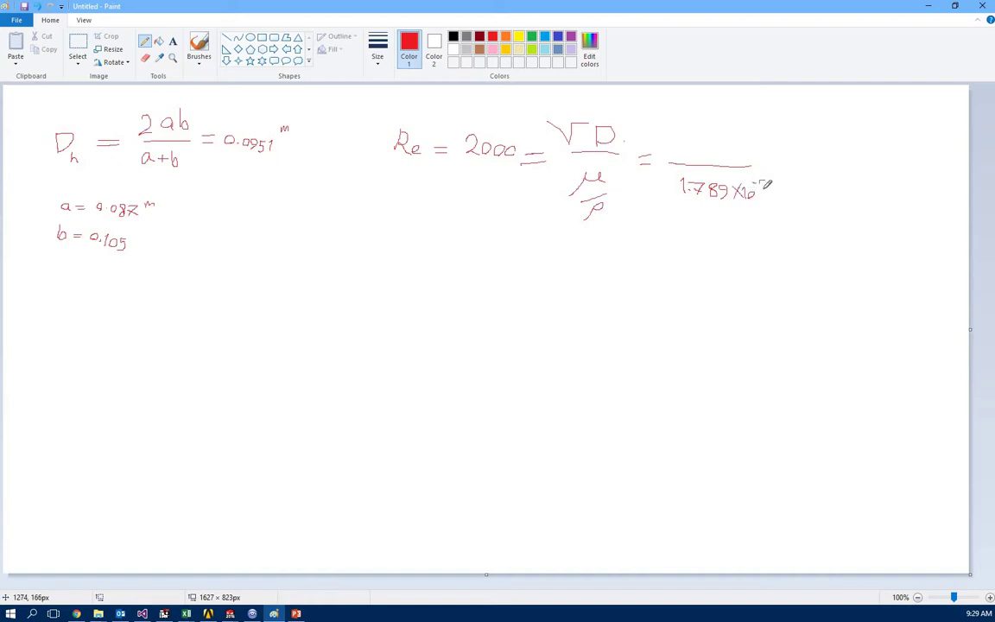
pyautogui.moveTo(760, 204); pyautogui.dragTo(678, 205)
pyautogui.moveTo(723, 222); pyautogui.dragTo(730, 222)
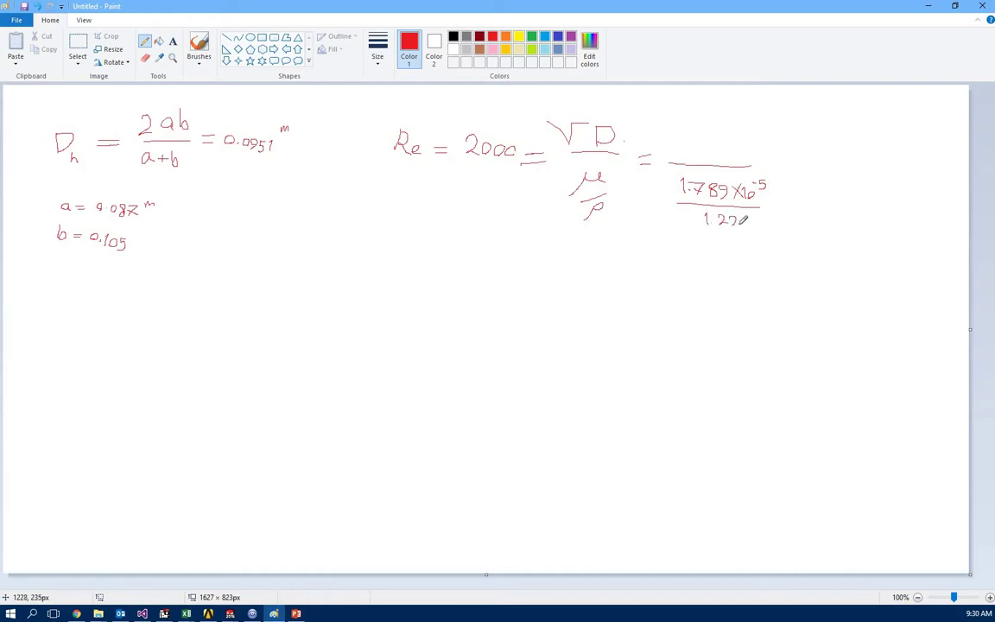
pyautogui.moveTo(752, 221); pyautogui.dragTo(741, 229)
# Step: Write V(0.0951) as the numerator, conclude V = 0.3 m/s, and minimize Paint
pyautogui.moveTo(674, 136); pyautogui.dragTo(688, 136)
pyautogui.moveTo(710, 137)
pyautogui.mouseDown()
pyautogui.moveTo(749, 155)
pyautogui.moveTo(748, 146)
pyautogui.moveTo(746, 153)
pyautogui.moveTo(764, 147)
pyautogui.moveTo(759, 142)
pyautogui.moveTo(760, 155)
pyautogui.moveTo(777, 138)
pyautogui.moveTo(775, 156)
pyautogui.moveTo(742, 164)
pyautogui.moveTo(788, 170)
pyautogui.moveTo(786, 141)
pyautogui.moveTo(786, 157)
pyautogui.moveTo(798, 136)
pyautogui.moveTo(788, 177)
pyautogui.moveTo(804, 163)
pyautogui.moveTo(899, 172)
pyautogui.mouseUp()
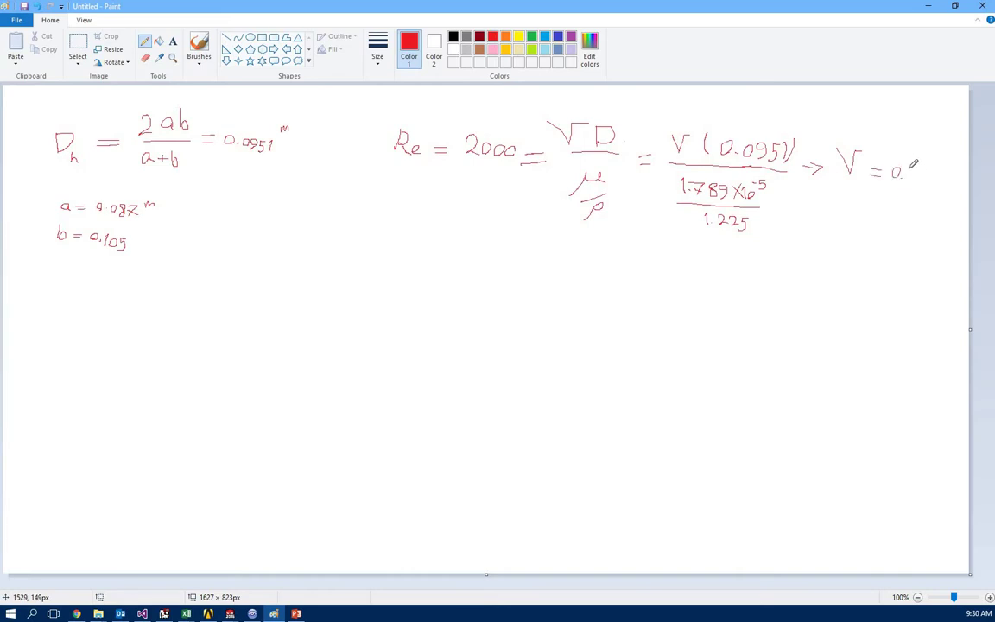
pyautogui.moveTo(911, 172)
pyautogui.mouseDown()
pyautogui.moveTo(919, 180)
pyautogui.moveTo(941, 150)
pyautogui.mouseUp()
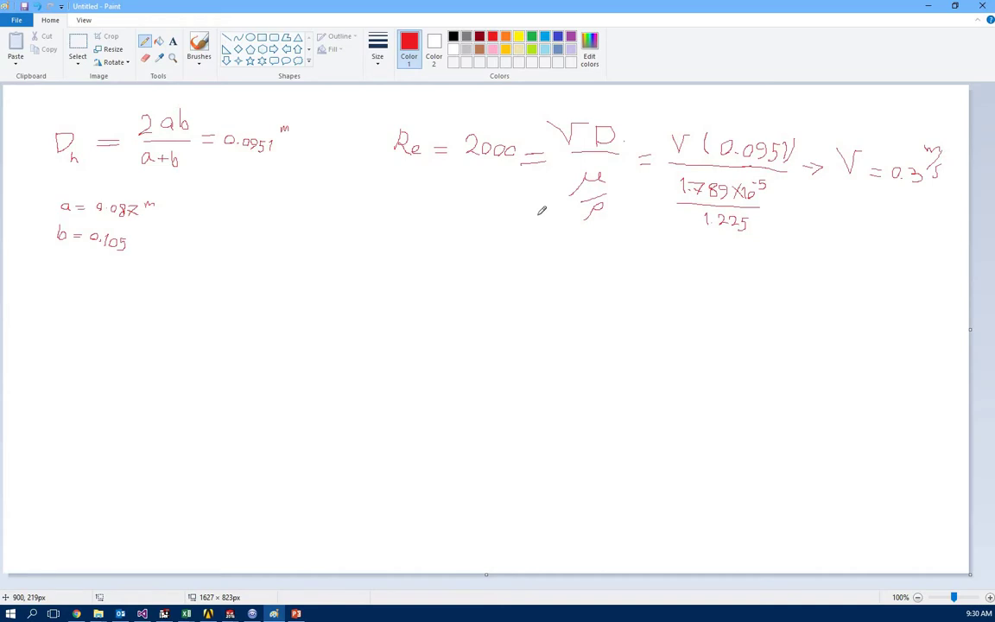
pyautogui.click(928, 6)
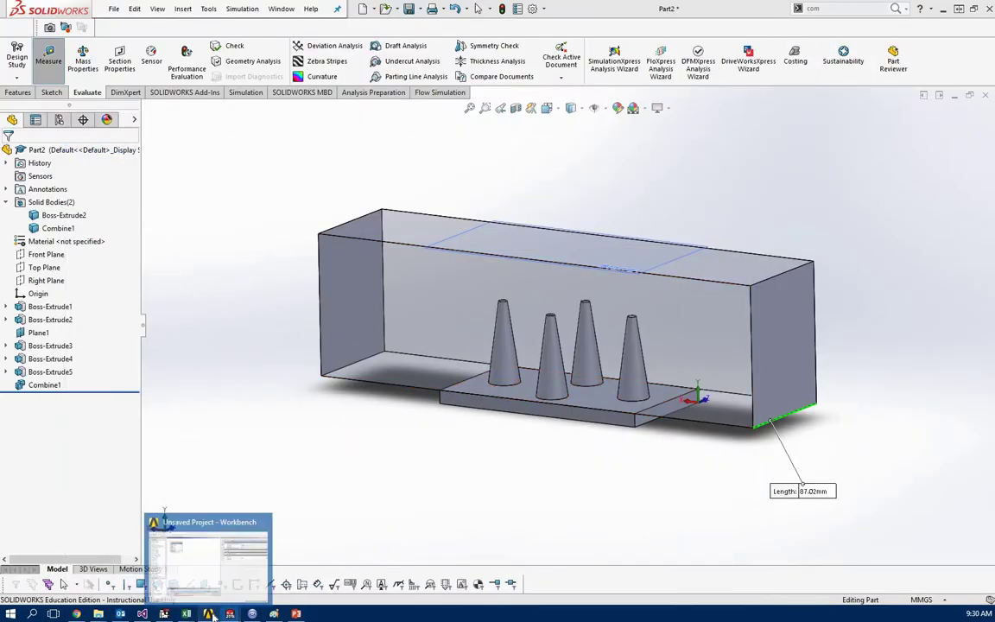
pyautogui.click(208, 614)
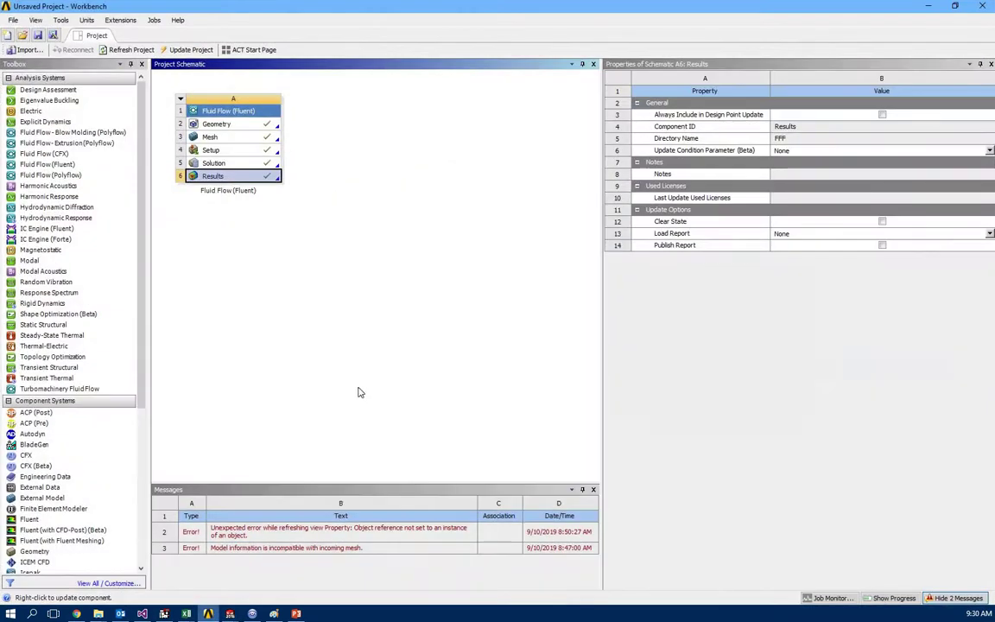
pyautogui.click(253, 127)
pyautogui.rightClick(253, 127)
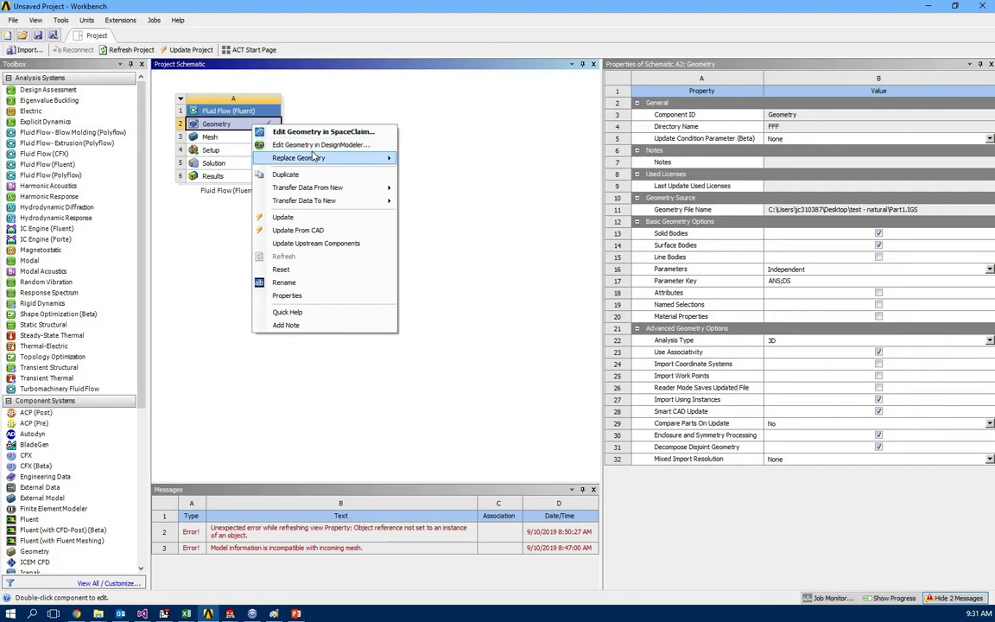
pyautogui.moveTo(314, 157)
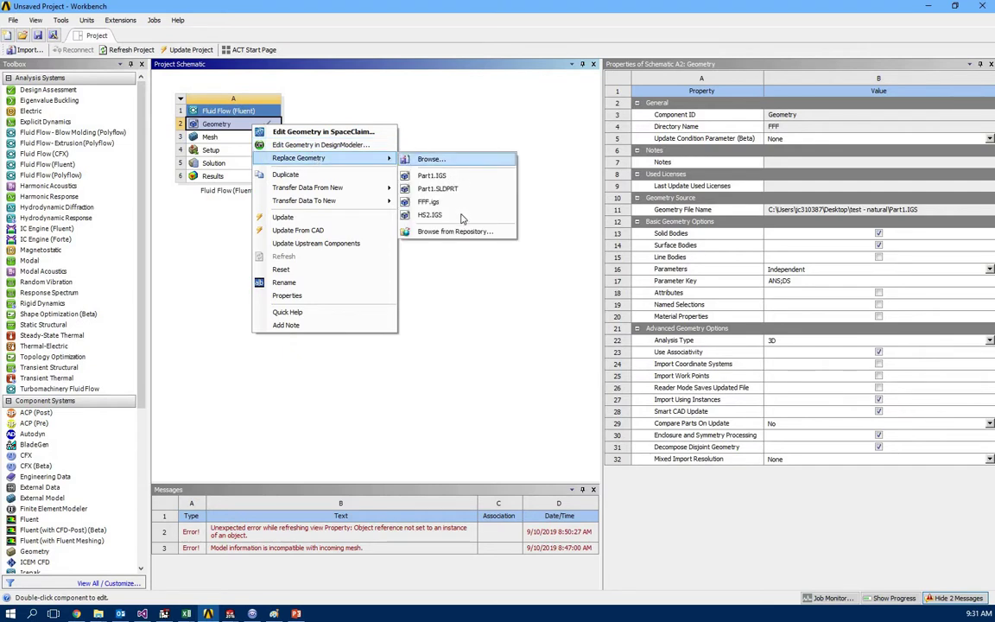
pyautogui.click(454, 161)
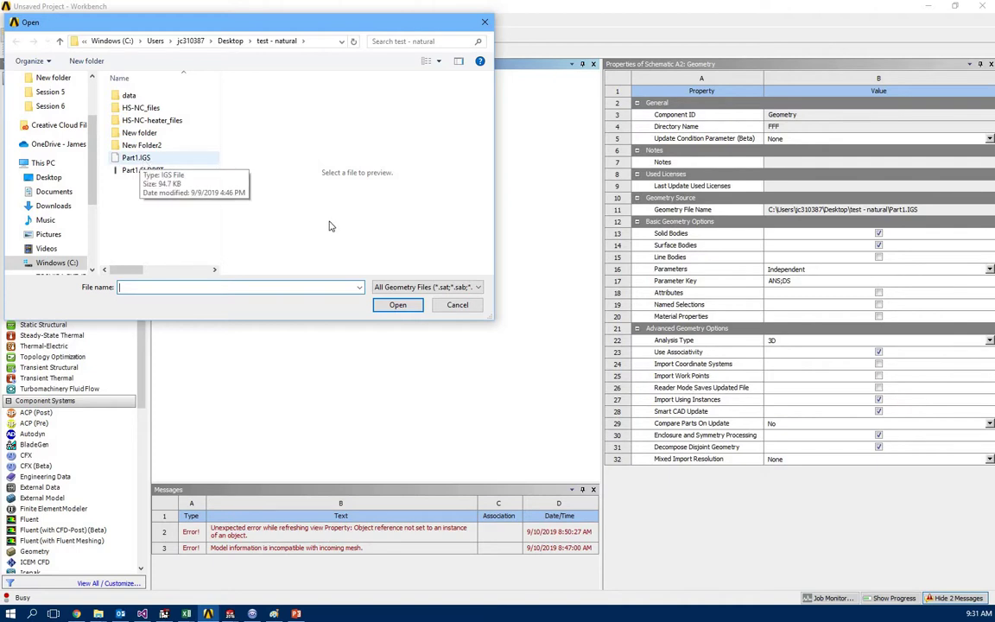
pyautogui.click(454, 305)
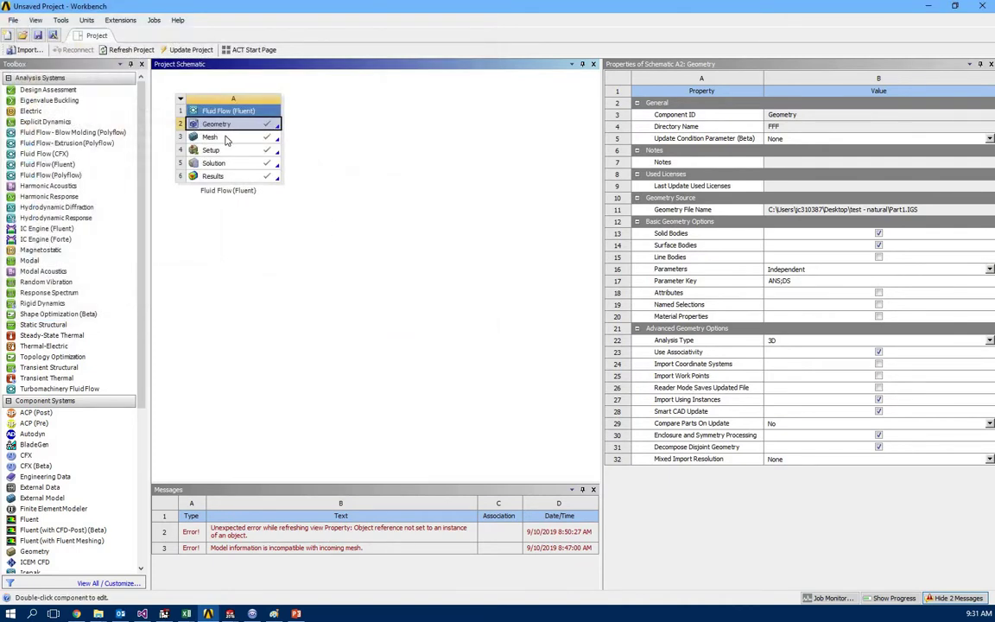
# Step: Open the Mesh cell in ANSYS Meshing with the window maximized
pyautogui.doubleClick(221, 138)
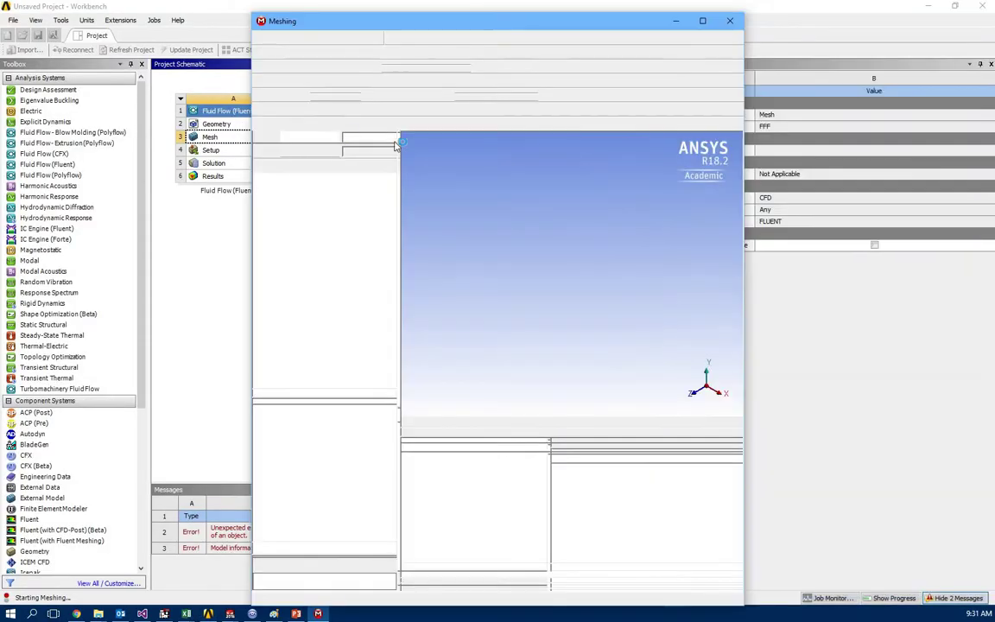
pyautogui.click(703, 22)
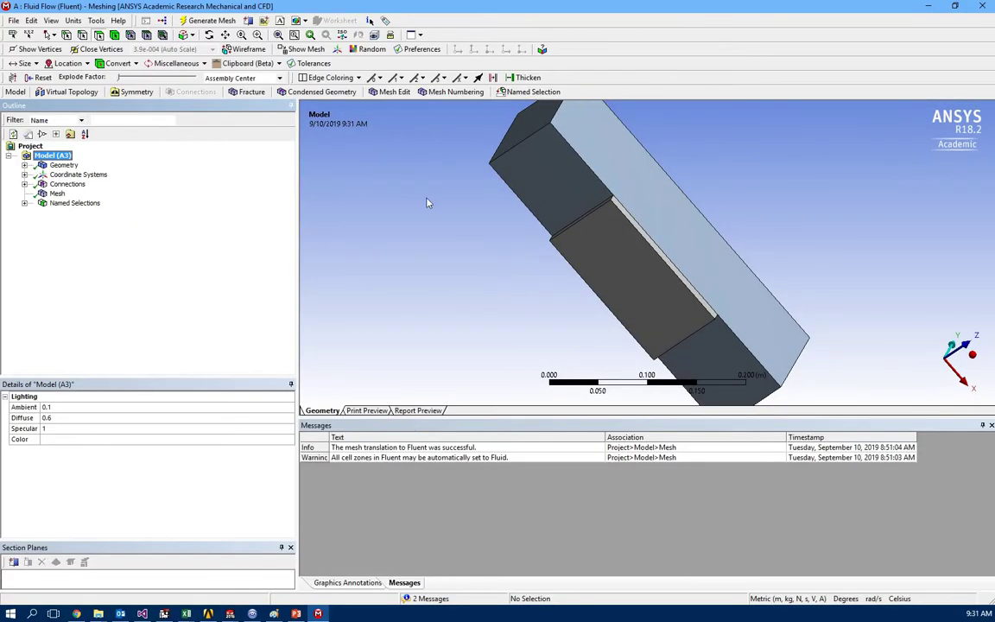
pyautogui.moveTo(726, 224); pyautogui.dragTo(311, 168, button='middle')
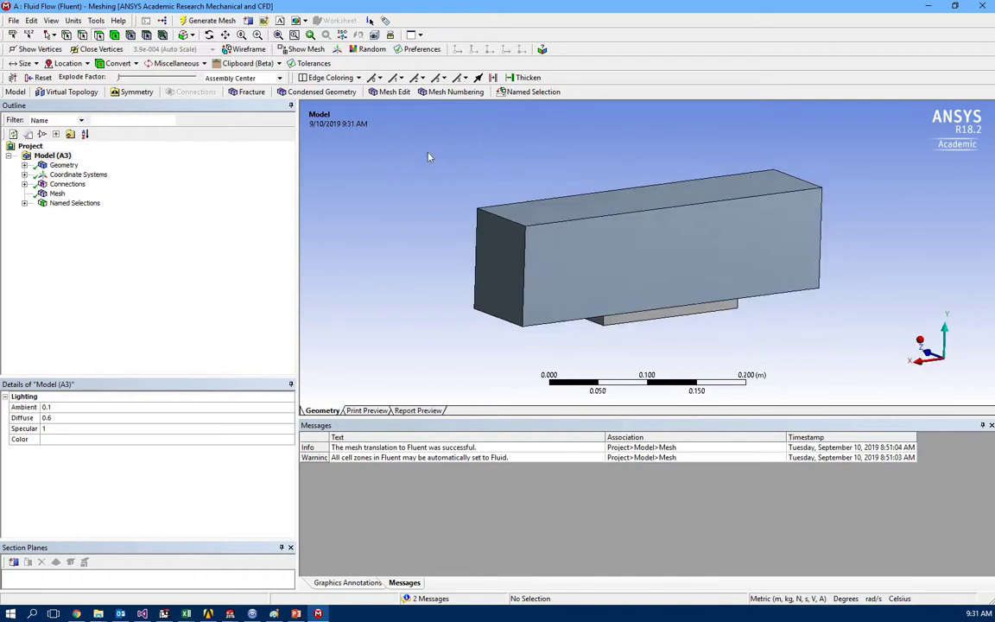
# Step: Expand Geometry to identify Part 1 and Part 2, then expand Connections > Contacts
pyautogui.click(24, 165)
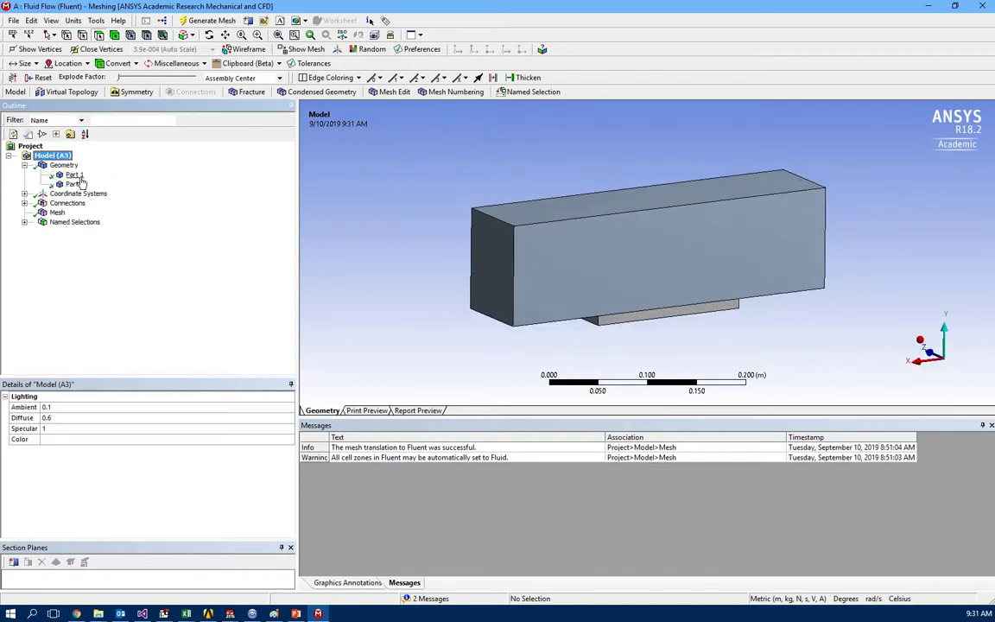
pyautogui.click(74, 174)
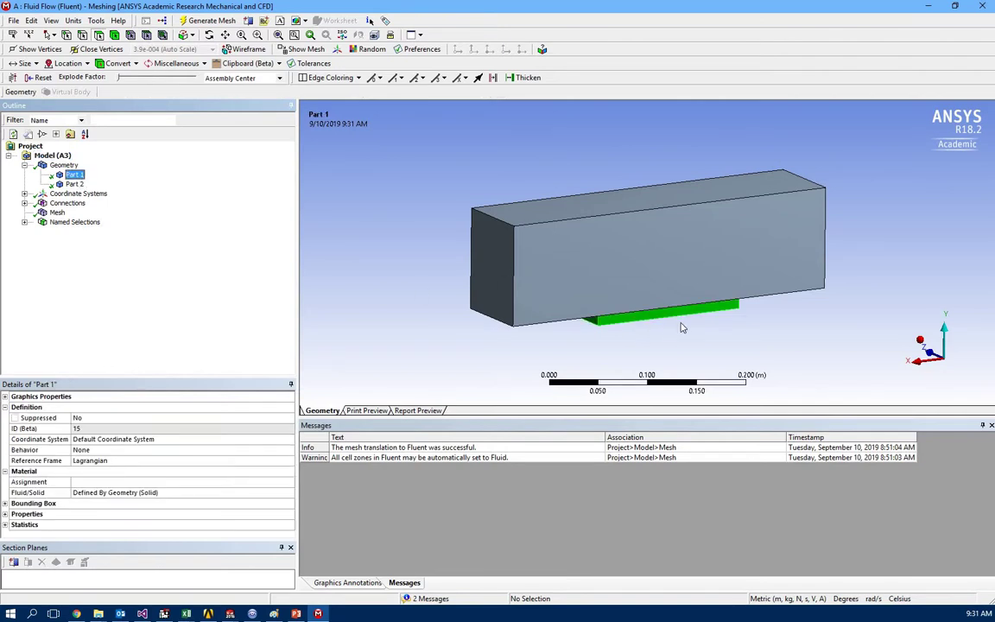
pyautogui.click(76, 176)
pyautogui.click(75, 184)
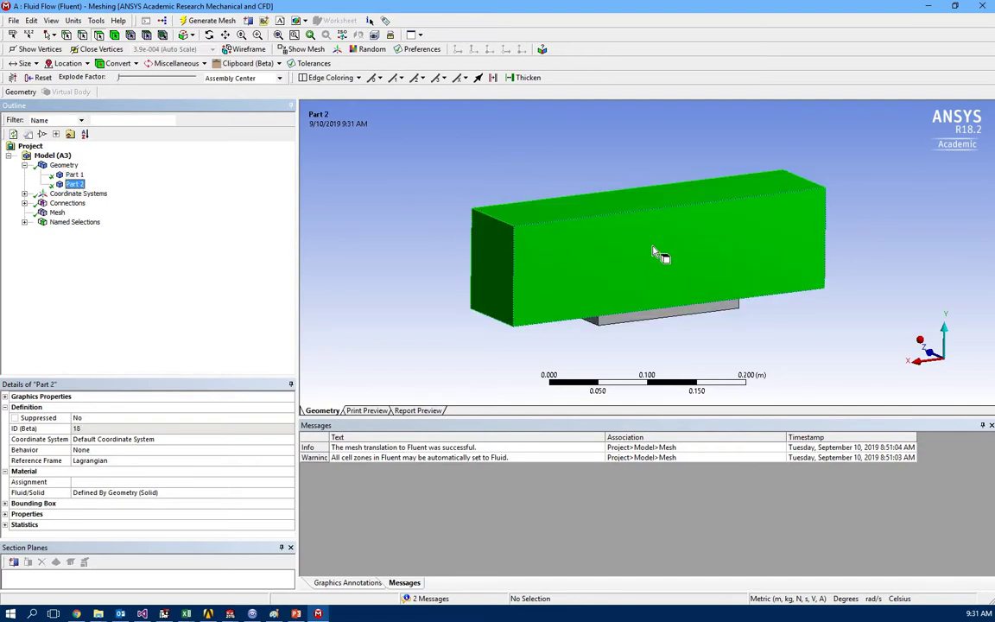
pyautogui.click(24, 203)
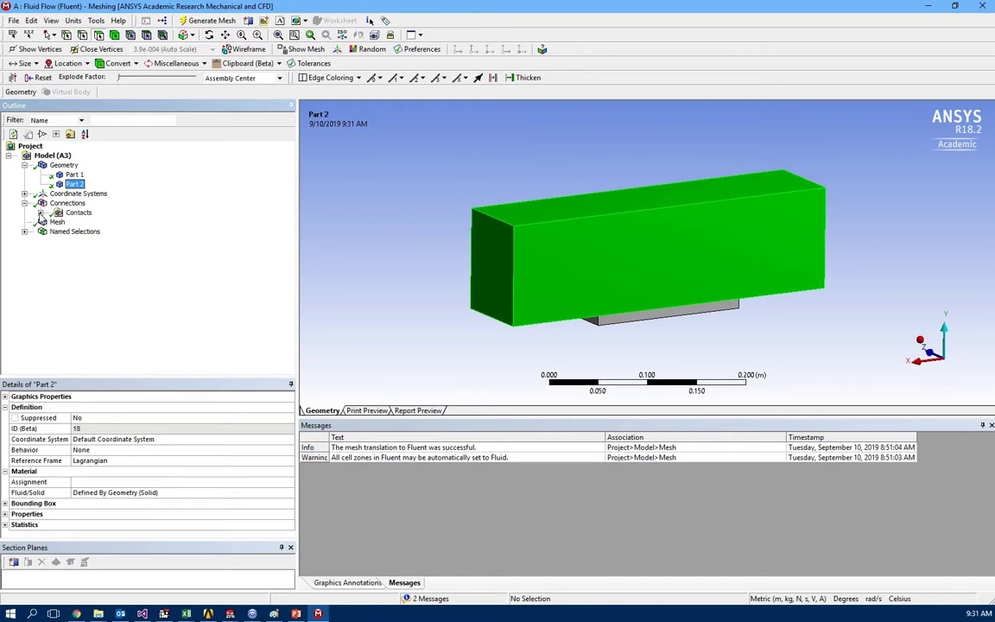
pyautogui.click(40, 213)
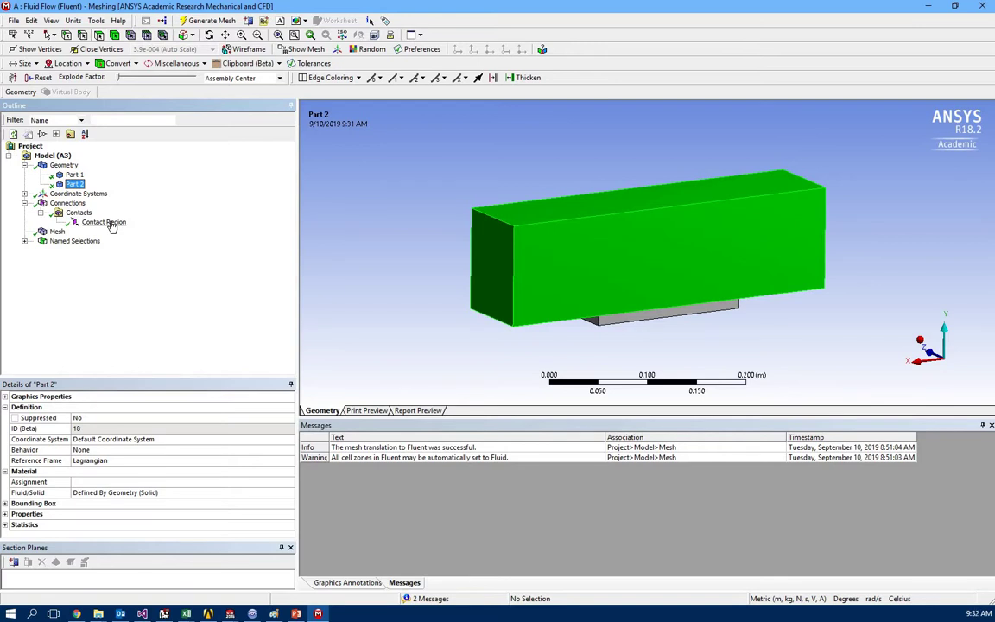
# Step: Inspect the contact region pairing 13 faces of Part 1 with Part 2, then show the tetrahedral mesh
pyautogui.click(108, 223)
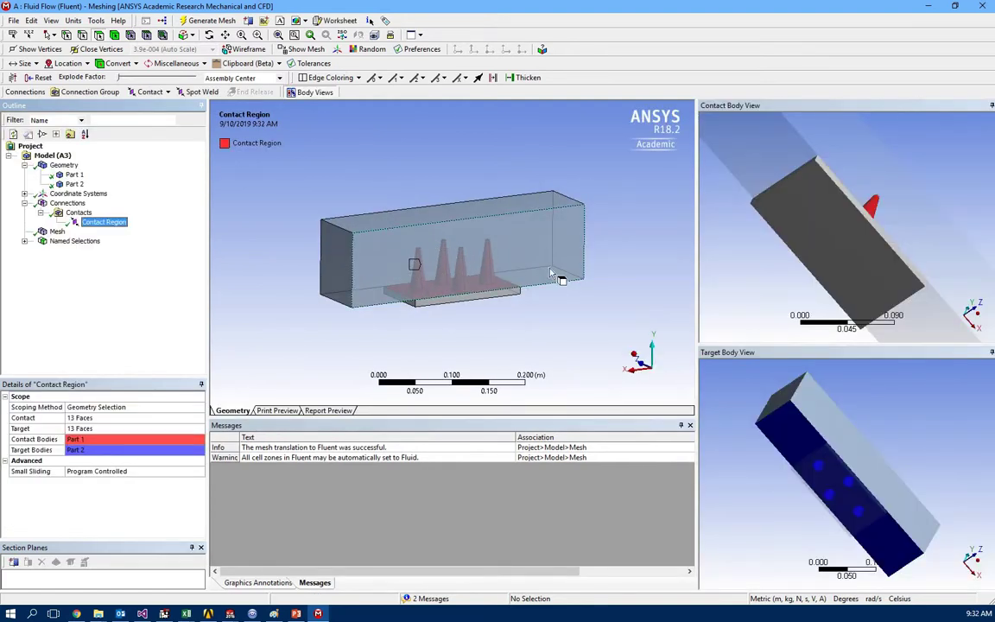
pyautogui.moveTo(760, 235); pyautogui.dragTo(773, 270, button='middle')
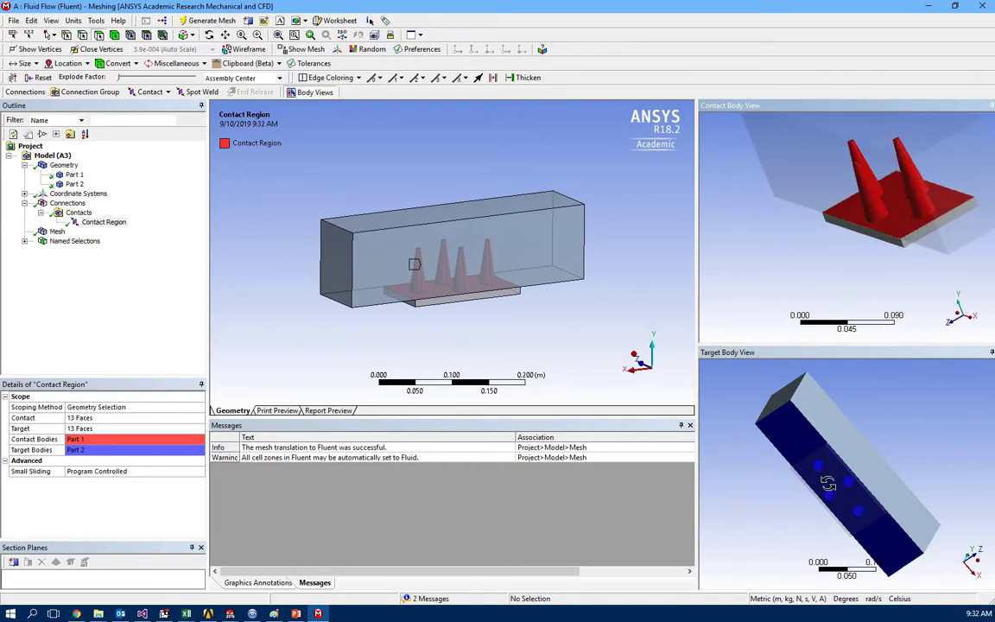
pyautogui.moveTo(750, 419); pyautogui.dragTo(834, 466, button='middle')
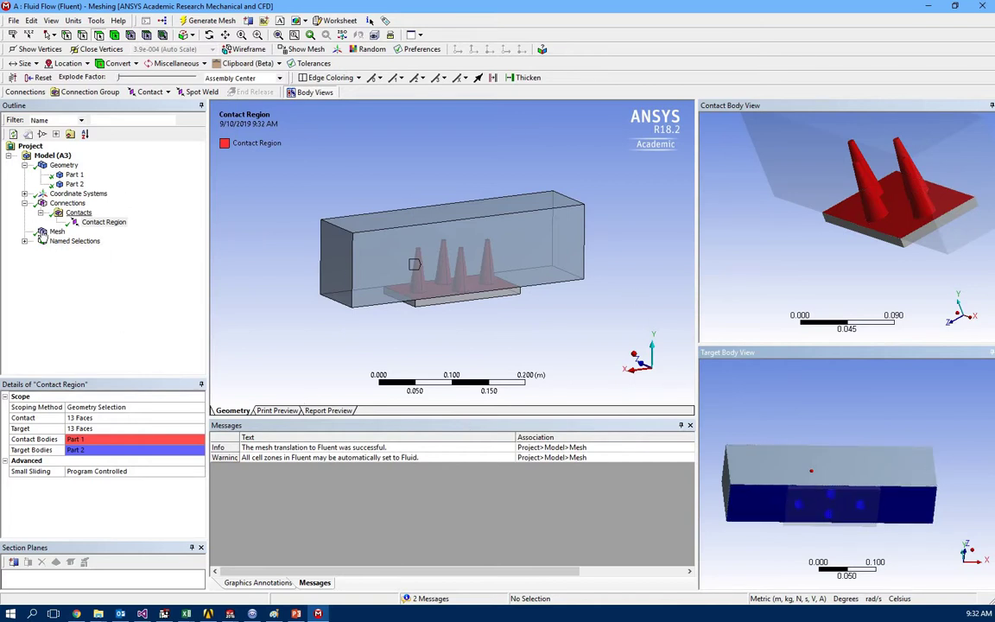
pyautogui.click(56, 231)
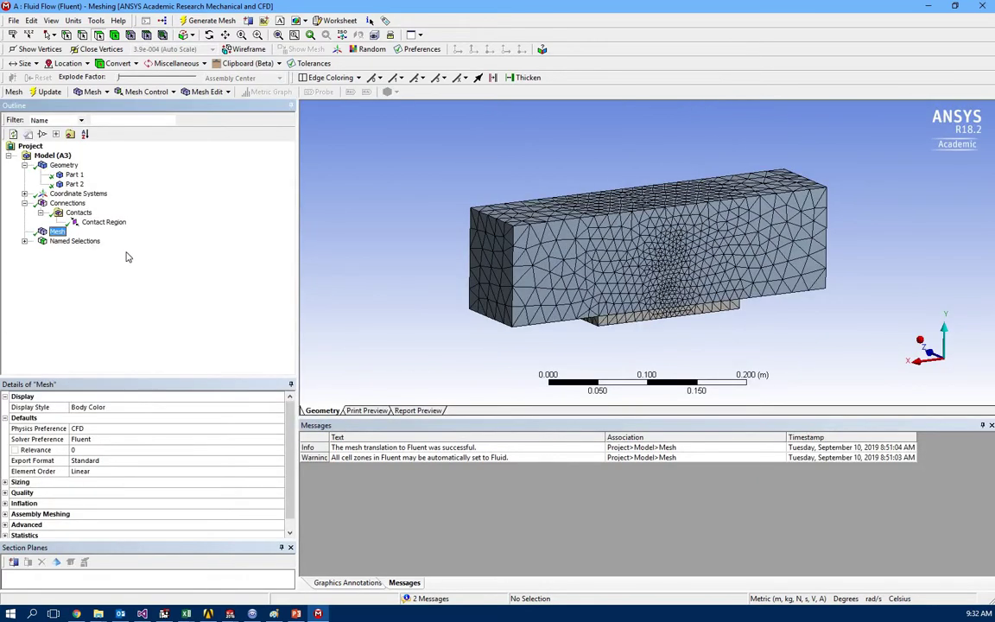
# Step: Expand Named Selections to list inlet, outlet and hot beside the meshed model
pyautogui.moveTo(605, 307)
pyautogui.mouseDown(button='middle')
pyautogui.moveTo(631, 317)
pyautogui.moveTo(543, 323)
pyautogui.mouseUp(button='middle')
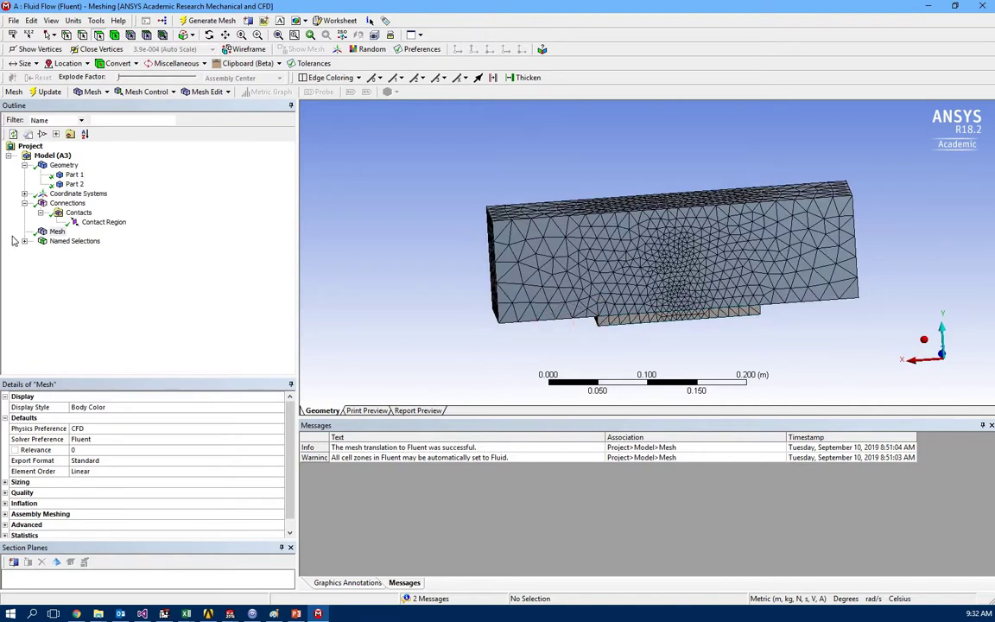
pyautogui.click(24, 241)
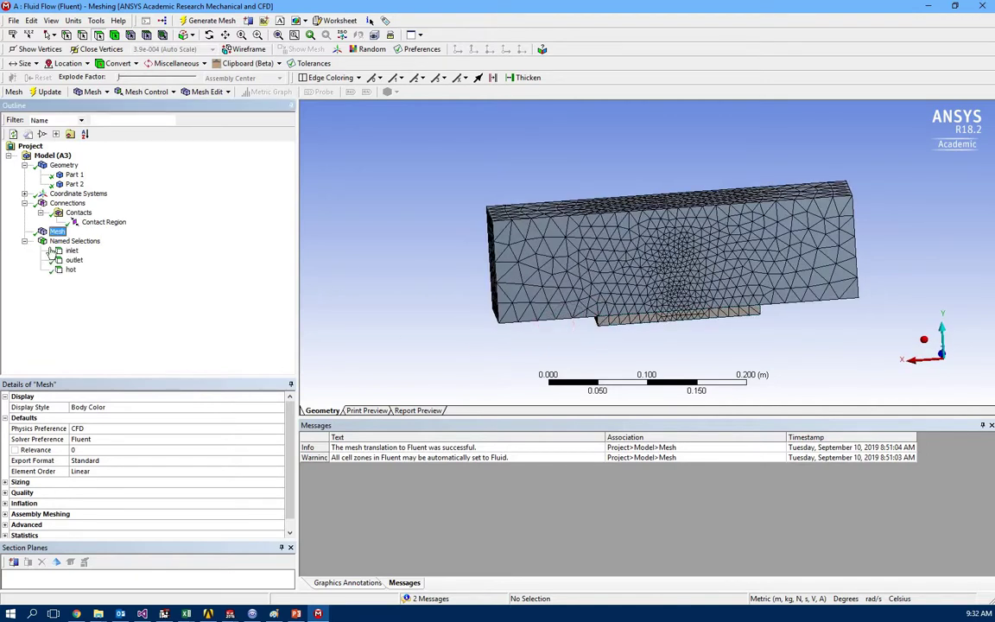
pyautogui.moveTo(380, 263); pyautogui.dragTo(425, 296, button='middle')
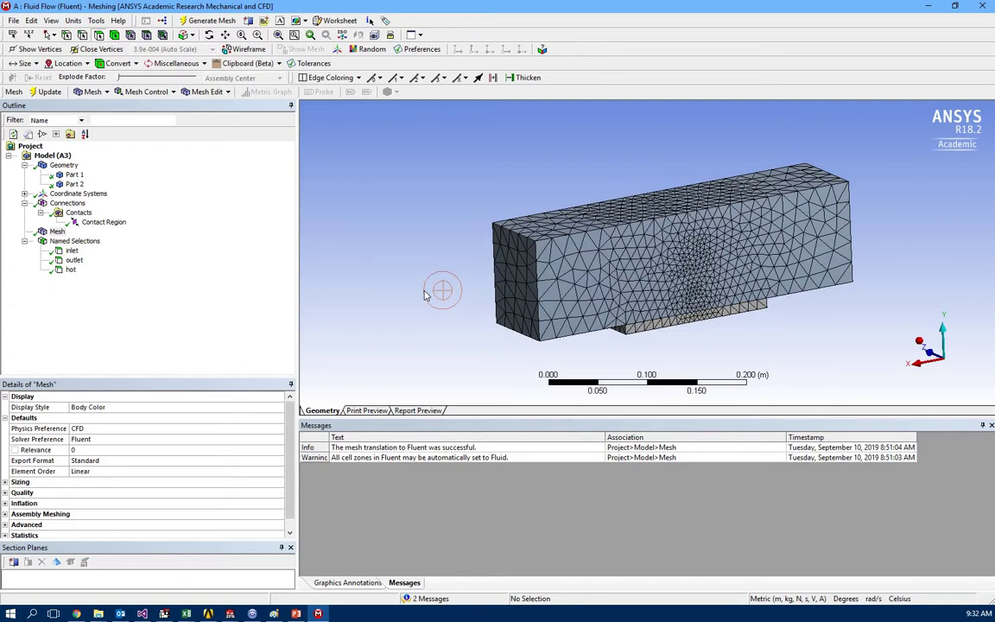
# Step: Highlight the inlet, outlet and hot faces in turn, then select the box's top face
pyautogui.click(72, 251)
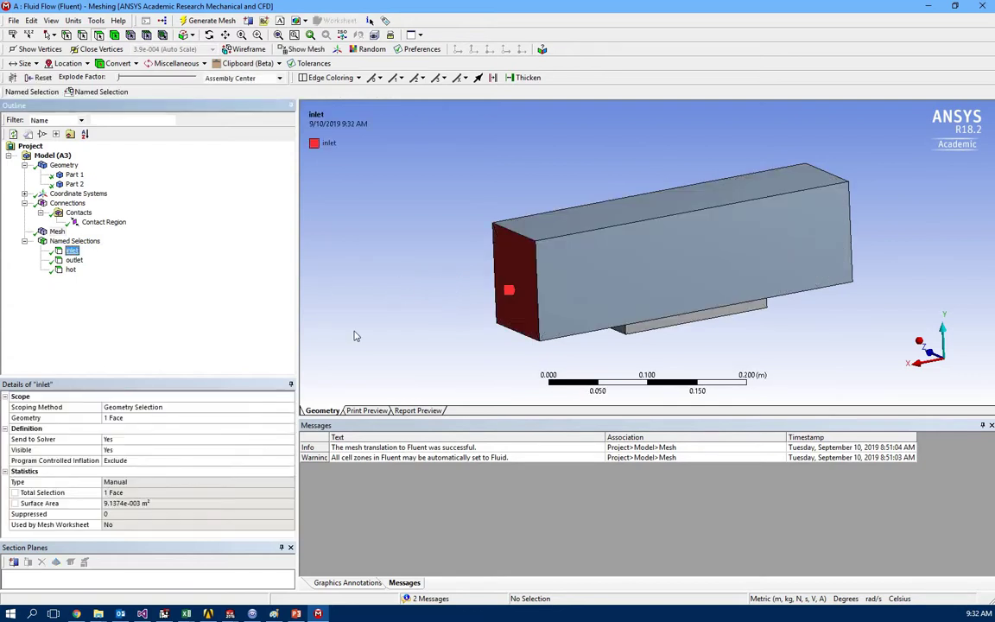
pyautogui.click(75, 260)
pyautogui.moveTo(695, 291); pyautogui.dragTo(605, 285, button='middle')
pyautogui.click(71, 269)
pyautogui.moveTo(378, 282); pyautogui.dragTo(600, 265, button='middle')
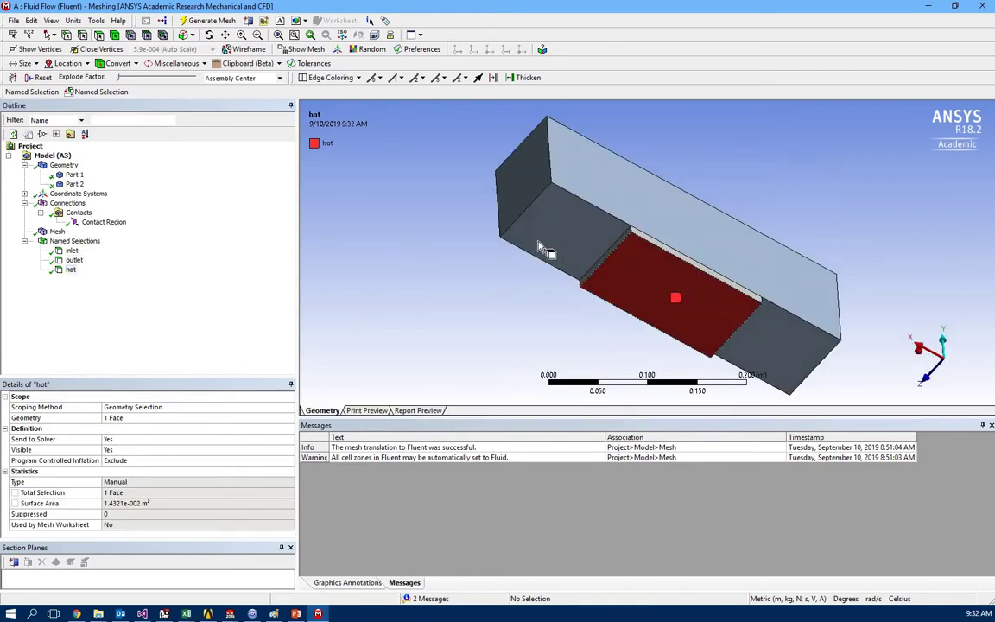
pyautogui.moveTo(529, 303); pyautogui.dragTo(611, 207, button='middle')
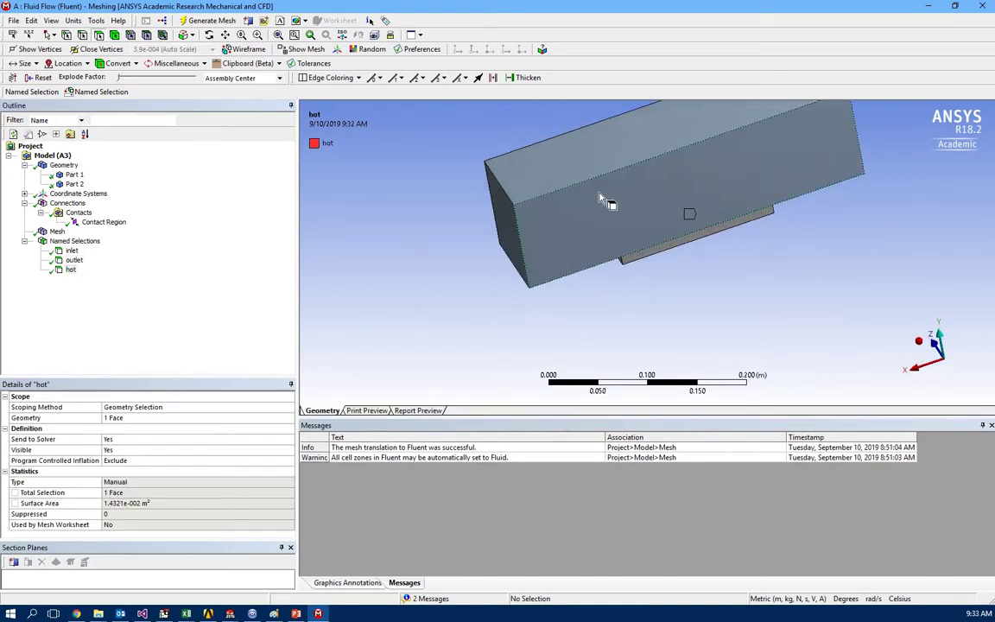
pyautogui.click(561, 183)
pyautogui.moveTo(562, 183); pyautogui.dragTo(451, 242, button='middle')
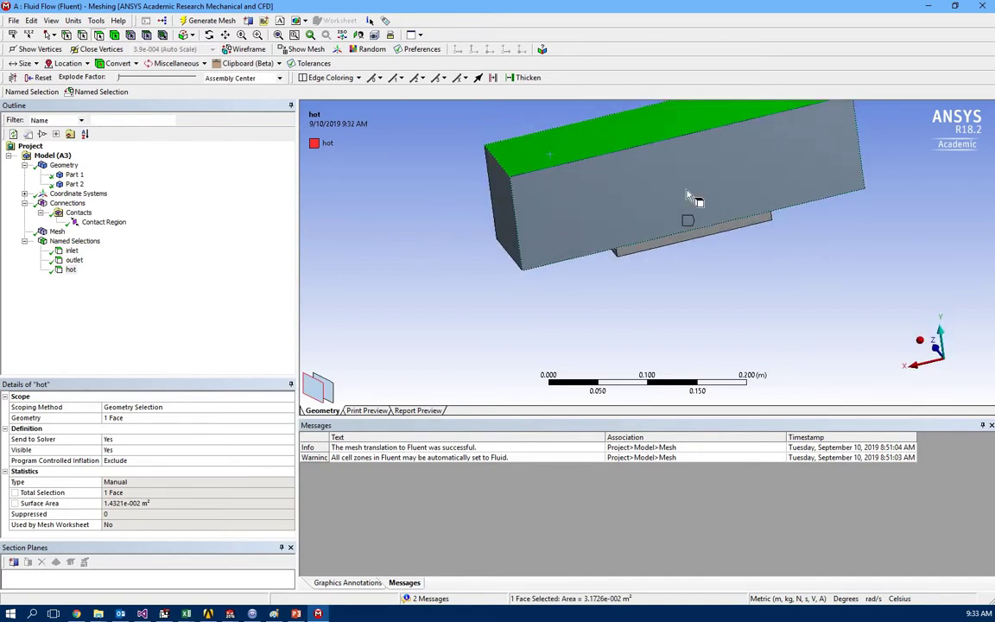
pyautogui.scroll(1, 468, 151)
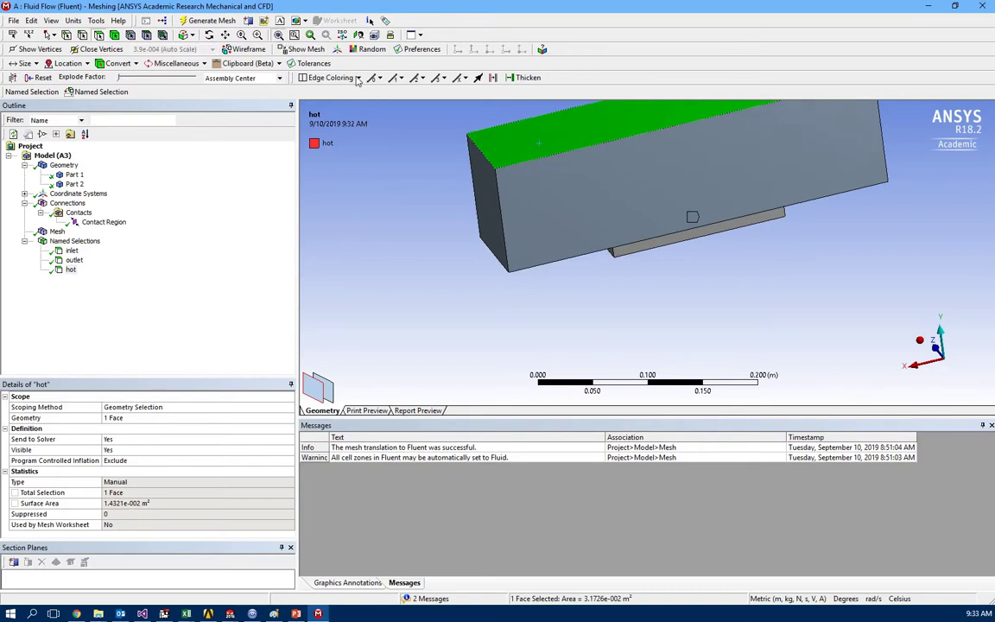
pyautogui.click(278, 34)
pyautogui.click(383, 168)
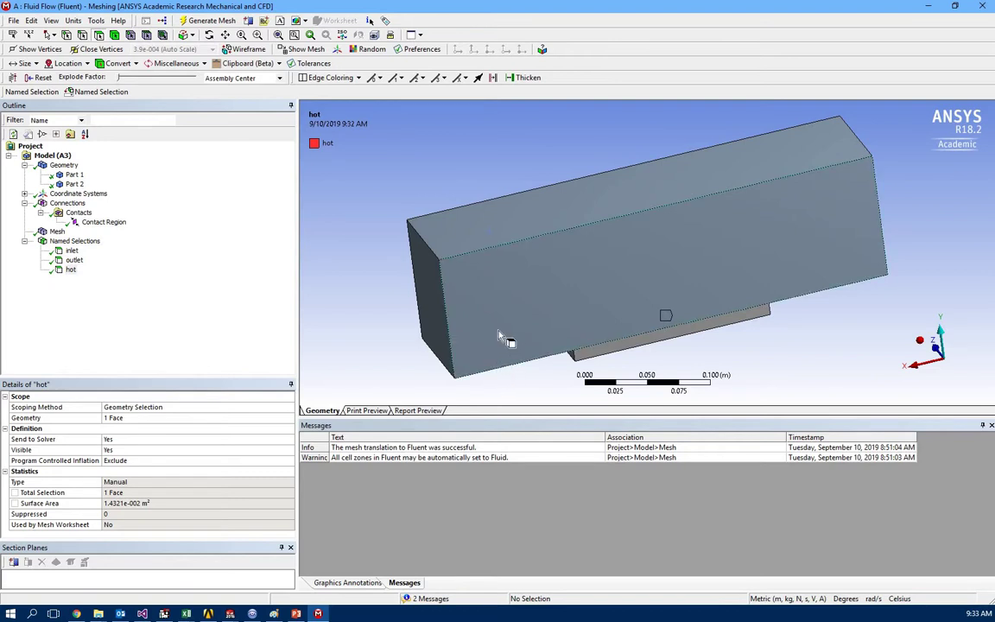
pyautogui.click(494, 284)
pyautogui.click(498, 247)
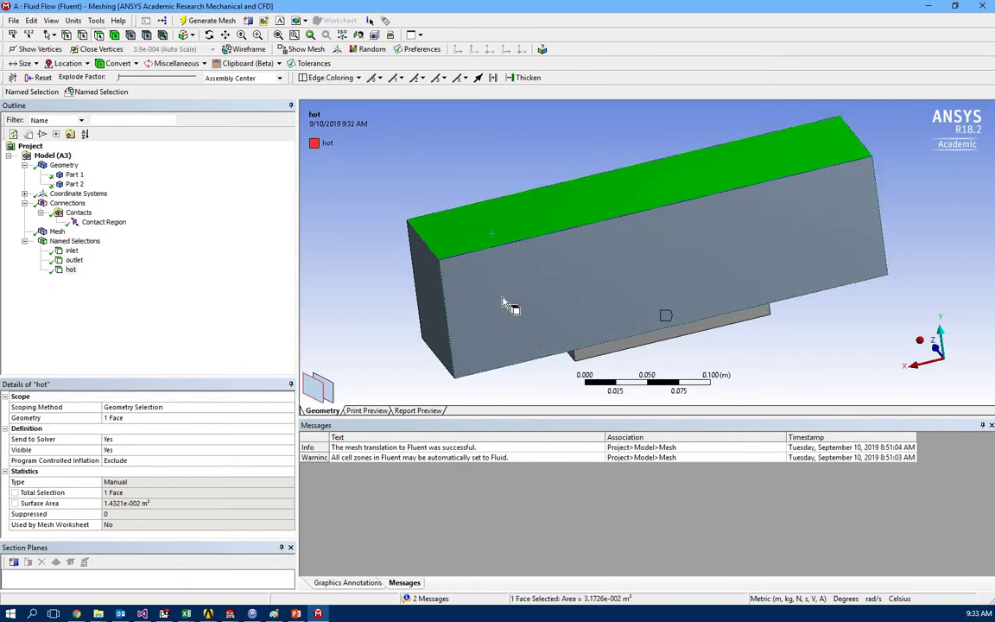
pyautogui.click(507, 304)
pyautogui.click(489, 251)
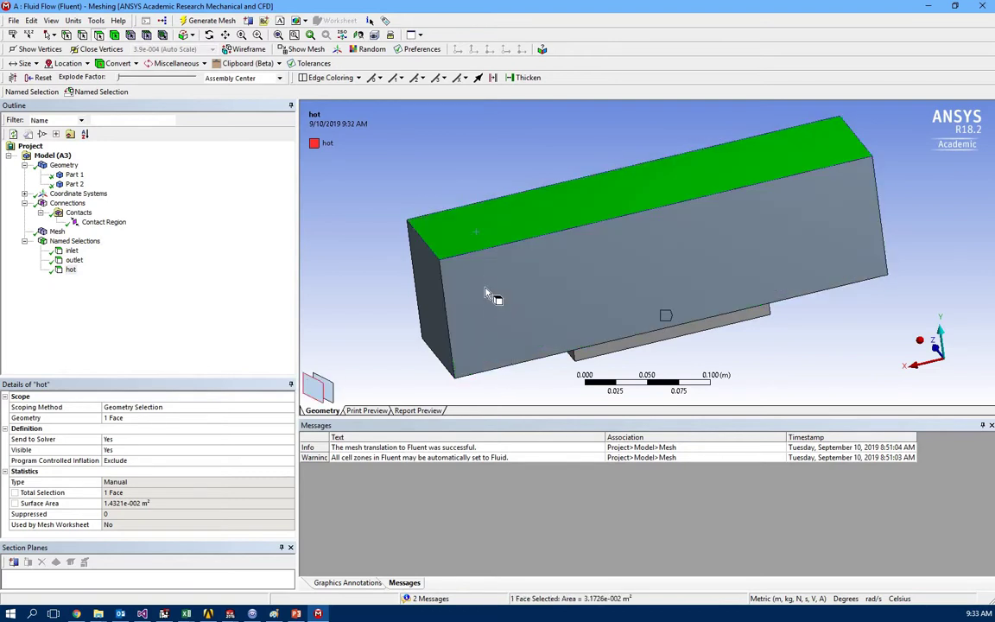
pyautogui.click(488, 302)
pyautogui.click(463, 242)
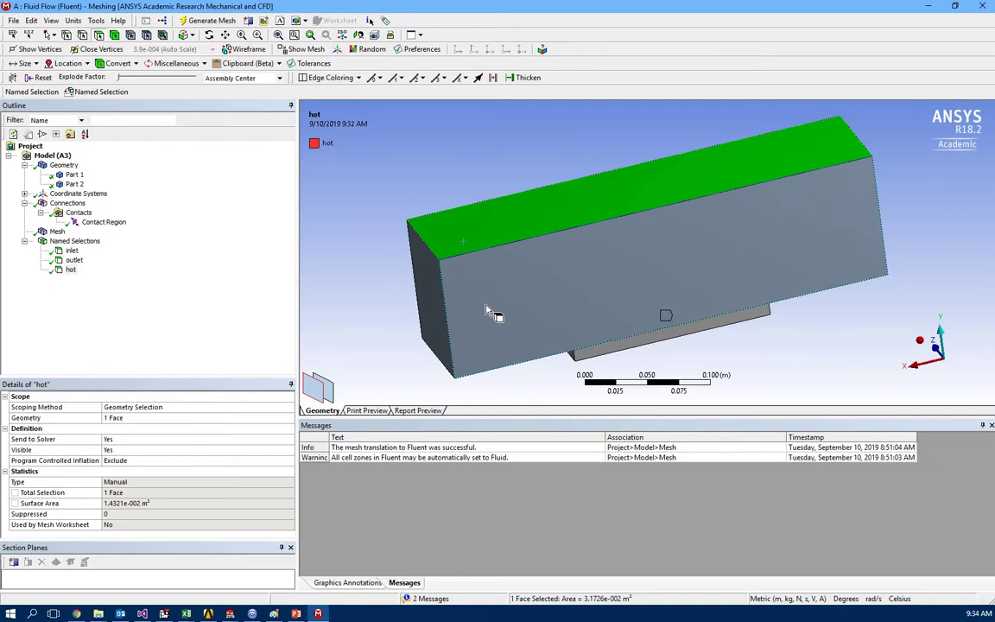
pyautogui.moveTo(495, 301)
pyautogui.mouseDown(button='middle')
pyautogui.moveTo(506, 279)
pyautogui.moveTo(500, 295)
pyautogui.moveTo(514, 309)
pyautogui.mouseUp(button='middle')
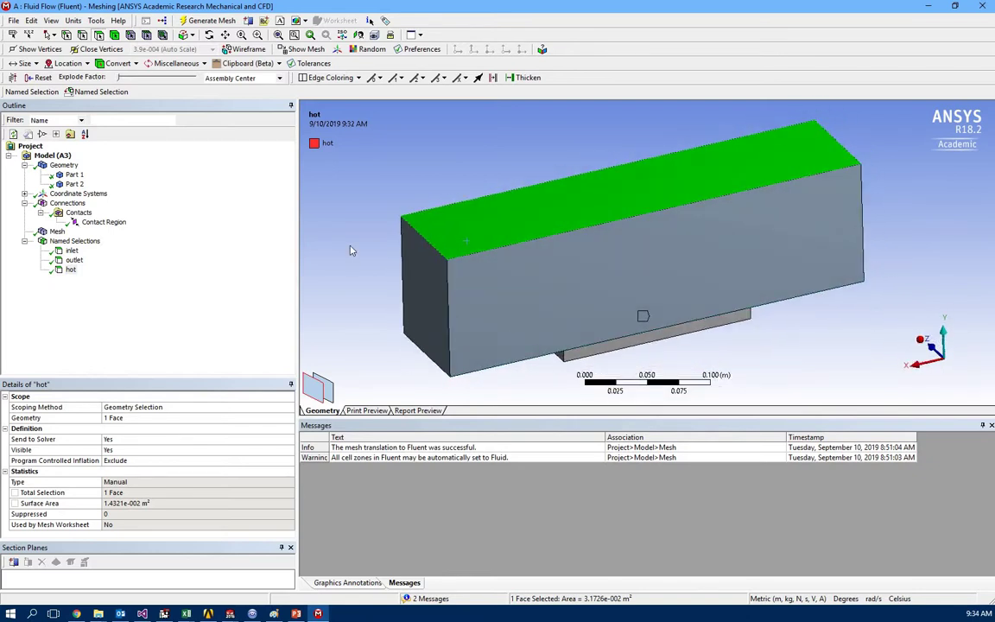
pyautogui.click(514, 314)
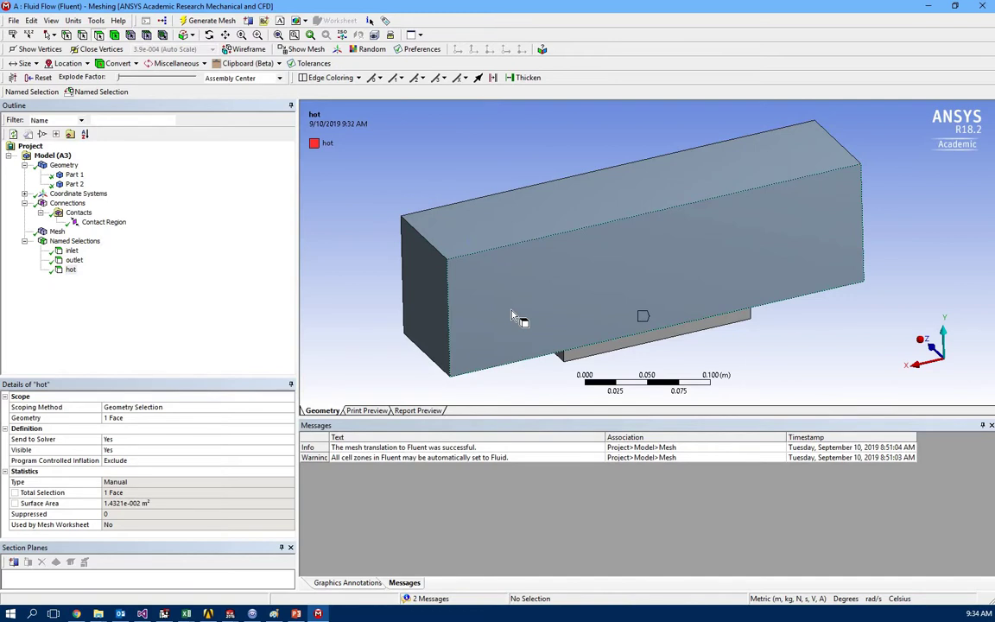
pyautogui.click(498, 240)
pyautogui.click(486, 236)
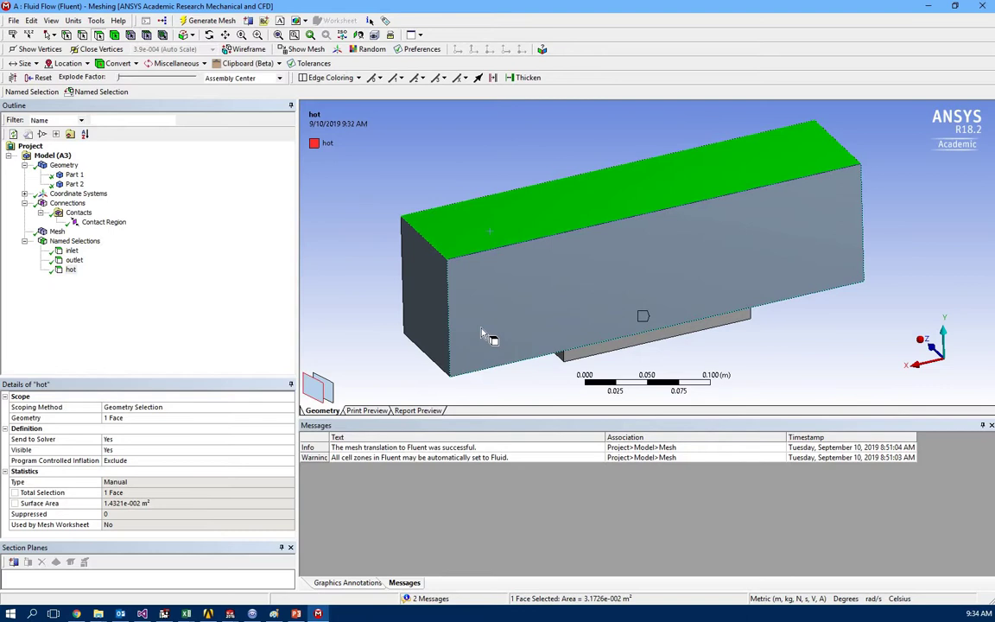
pyautogui.moveTo(432, 289); pyautogui.dragTo(648, 337, button='middle')
pyautogui.click(853, 375)
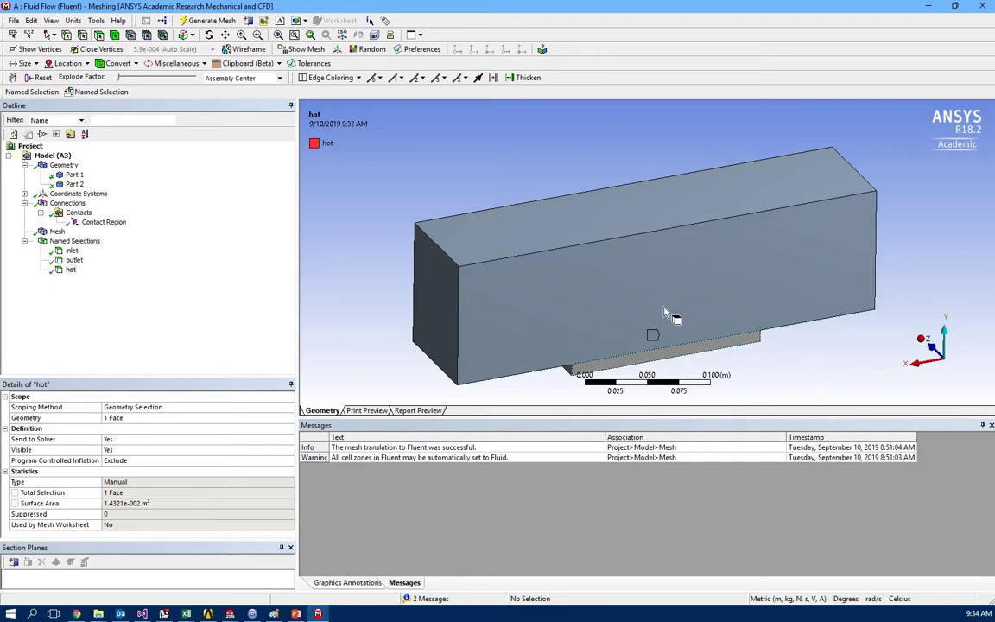
# Step: Review the heat sink–block contact region, then close Meshing with Alt+F4
pyautogui.click(594, 369)
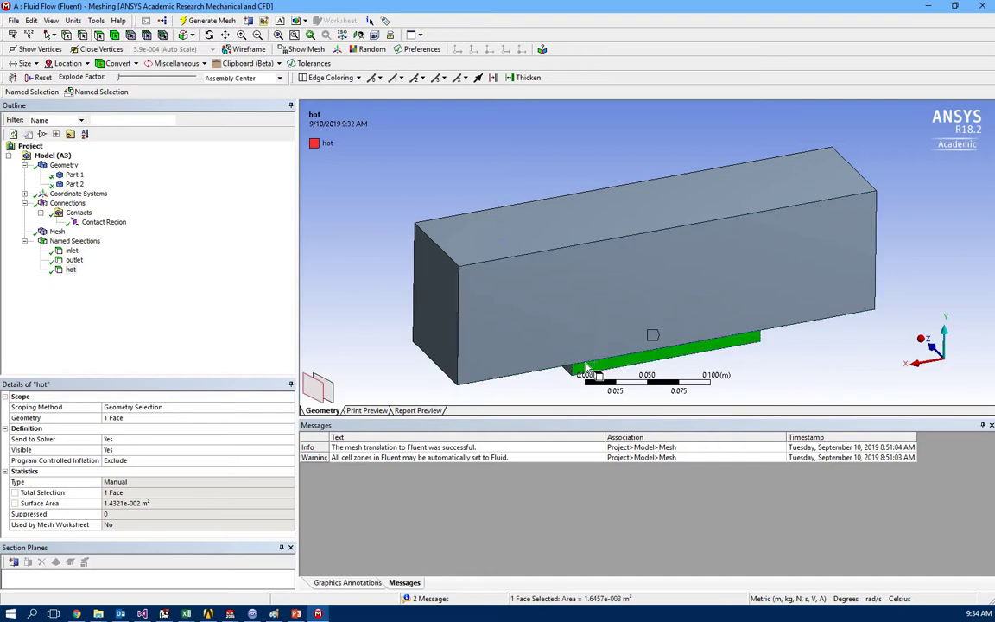
pyautogui.moveTo(594, 369); pyautogui.dragTo(570, 326, button='middle')
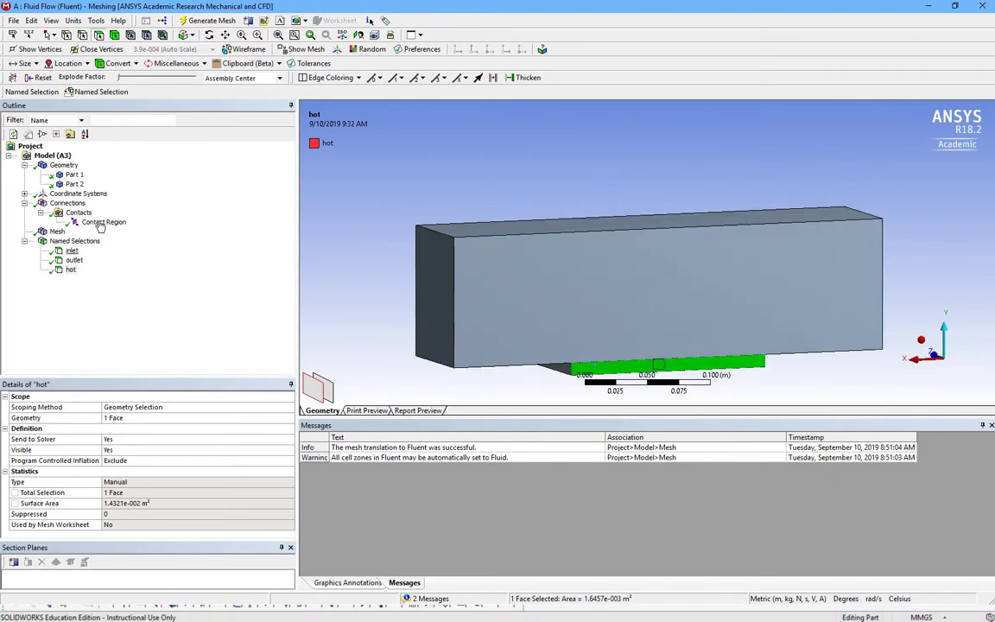
pyautogui.click(102, 222)
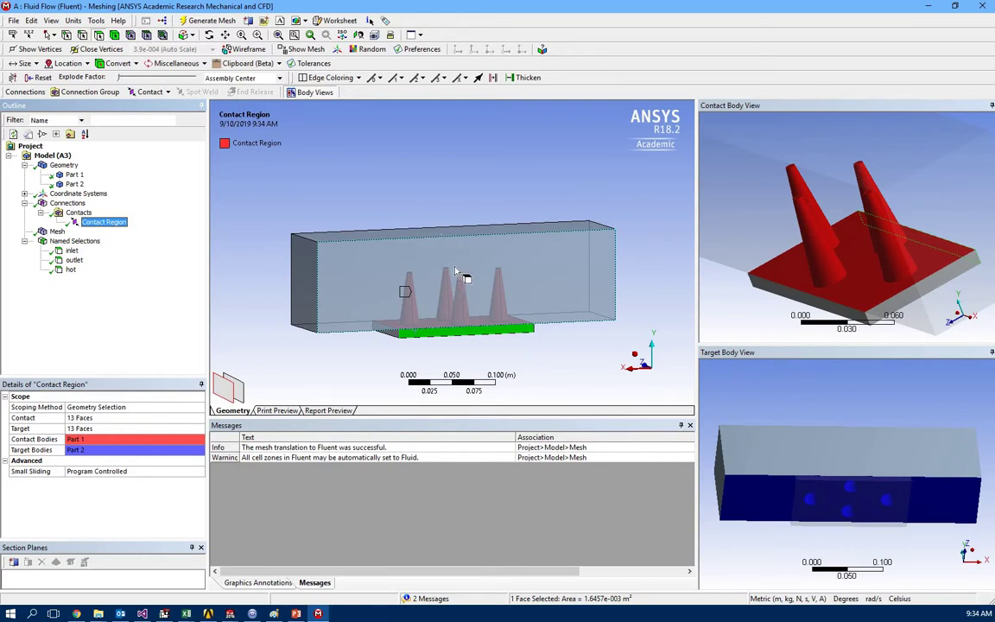
pyautogui.click(593, 367)
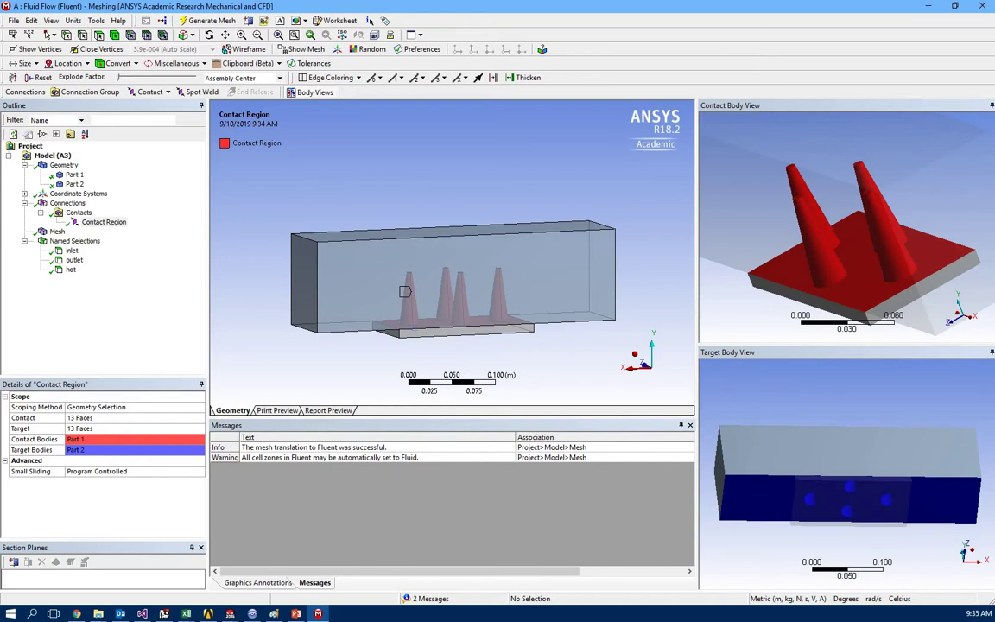
pyautogui.hotkey('alt', 'F4')
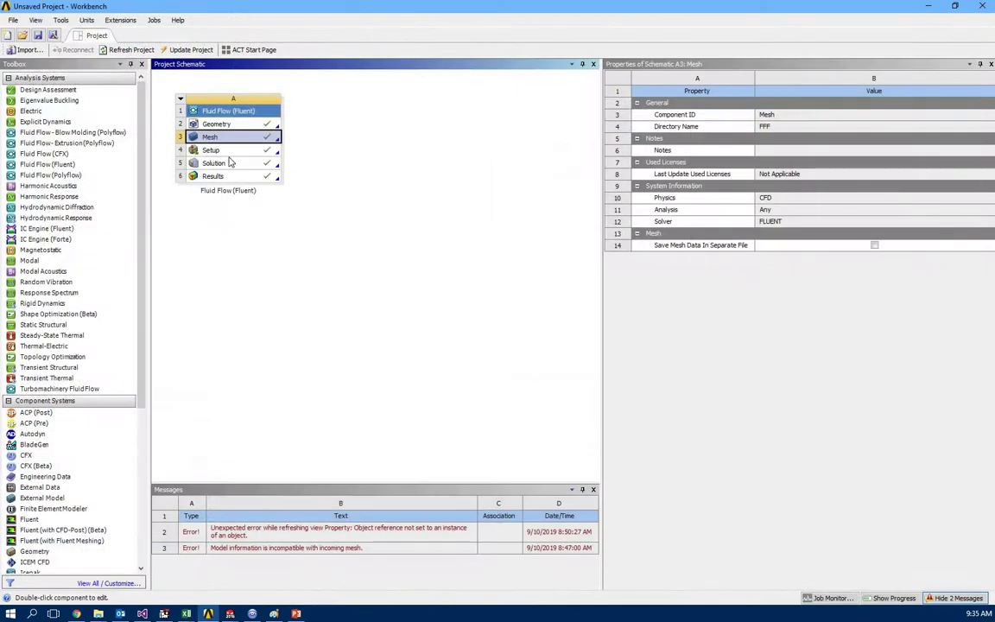
# Step: Launch Fluent from the Setup cell in 3D double precision with 4 parallel processes
pyautogui.doubleClick(210, 149)
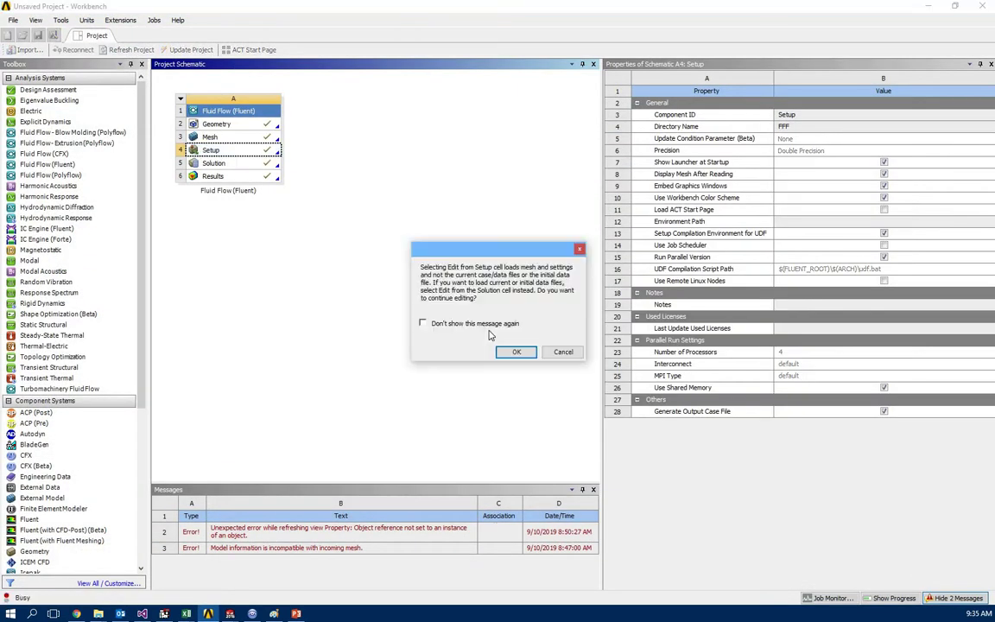
pyautogui.click(514, 352)
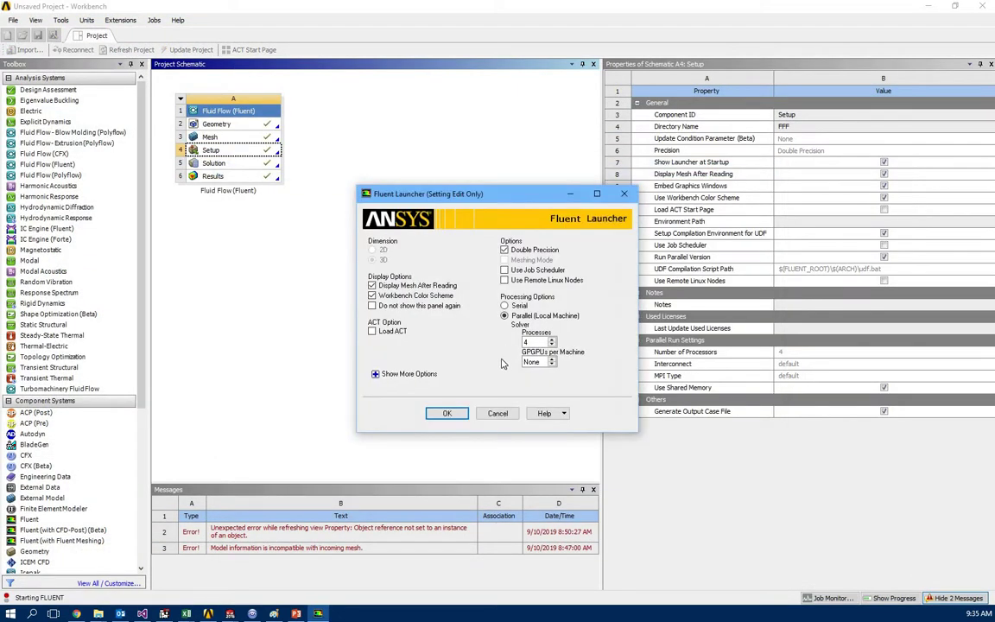
pyautogui.click(446, 414)
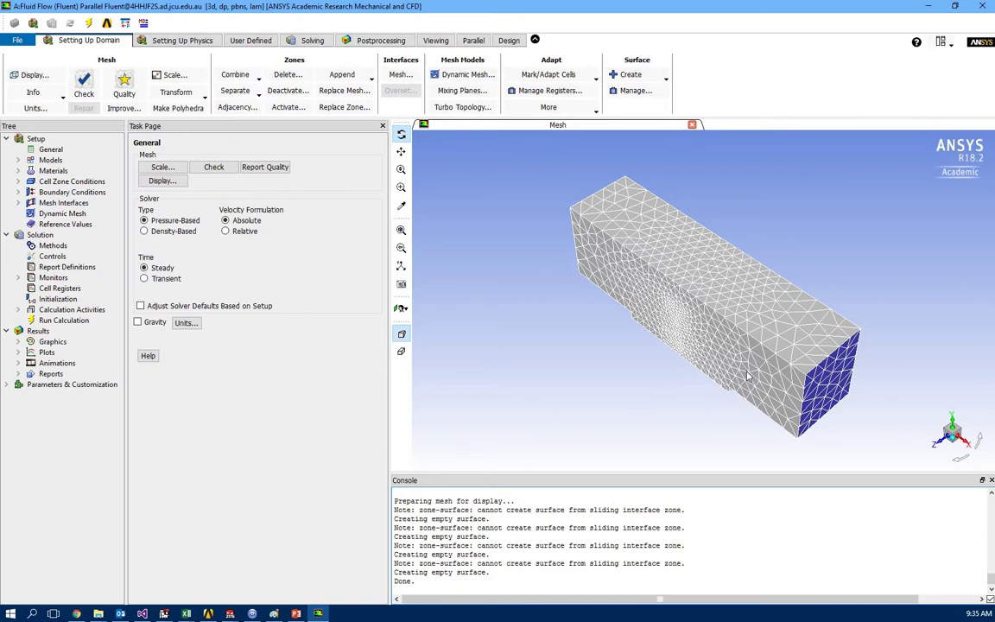
# Step: Confirm the Viscous model stays Laminar in the Models list
pyautogui.click(40, 161)
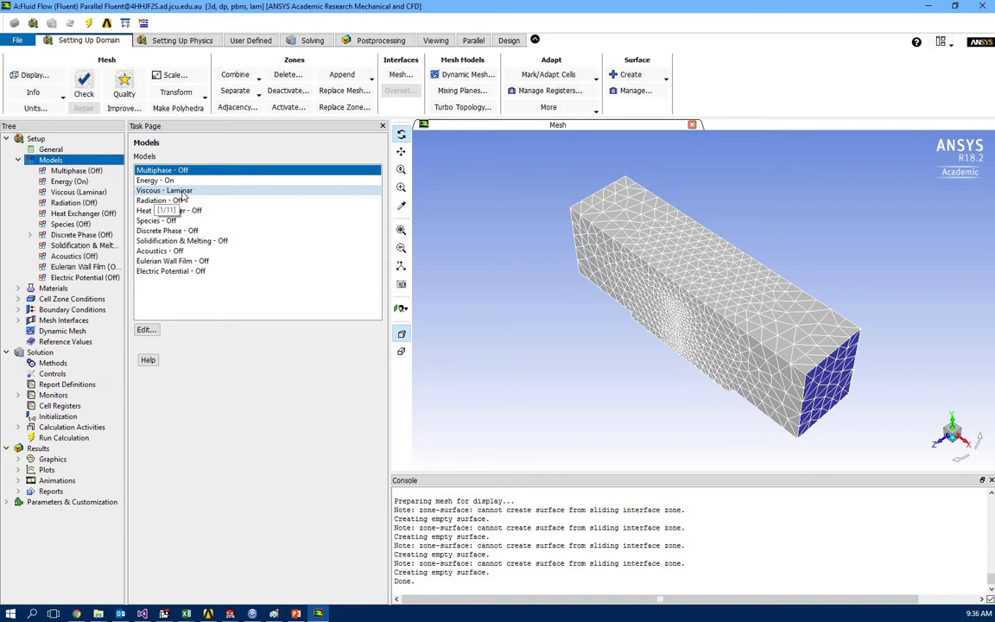
pyautogui.click(161, 190)
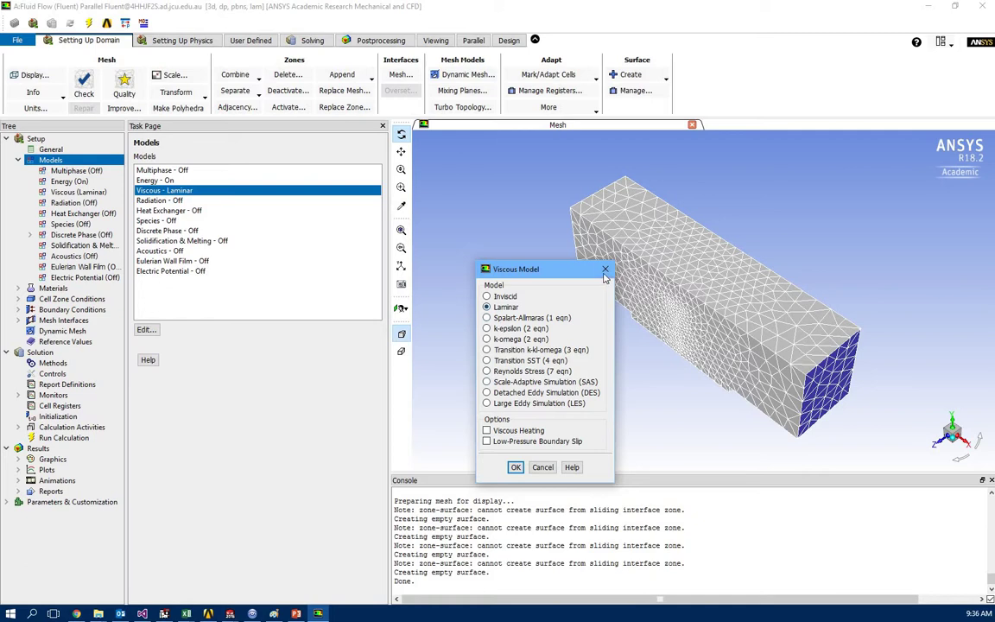
pyautogui.press('Escape')
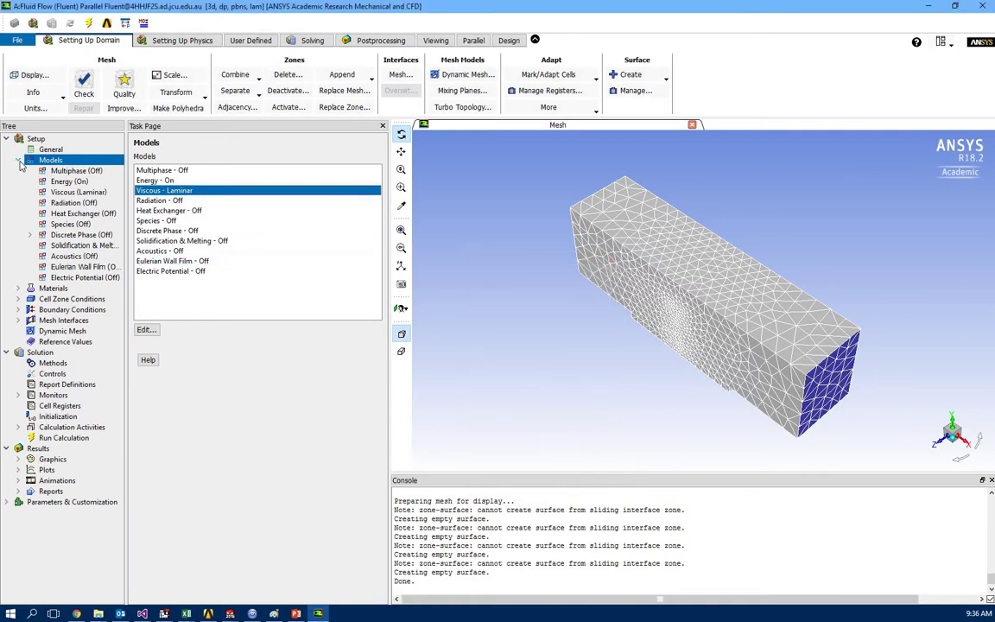
# Step: Display the Materials list, showing air as fluid and aluminum as solid
pyautogui.click(19, 160)
pyautogui.click(19, 170)
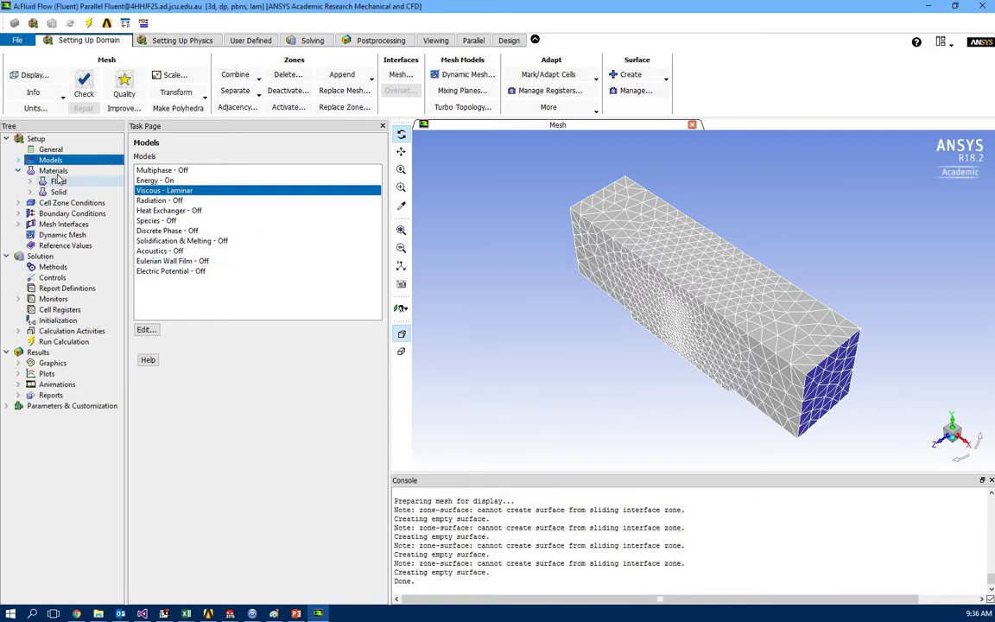
pyautogui.doubleClick(54, 171)
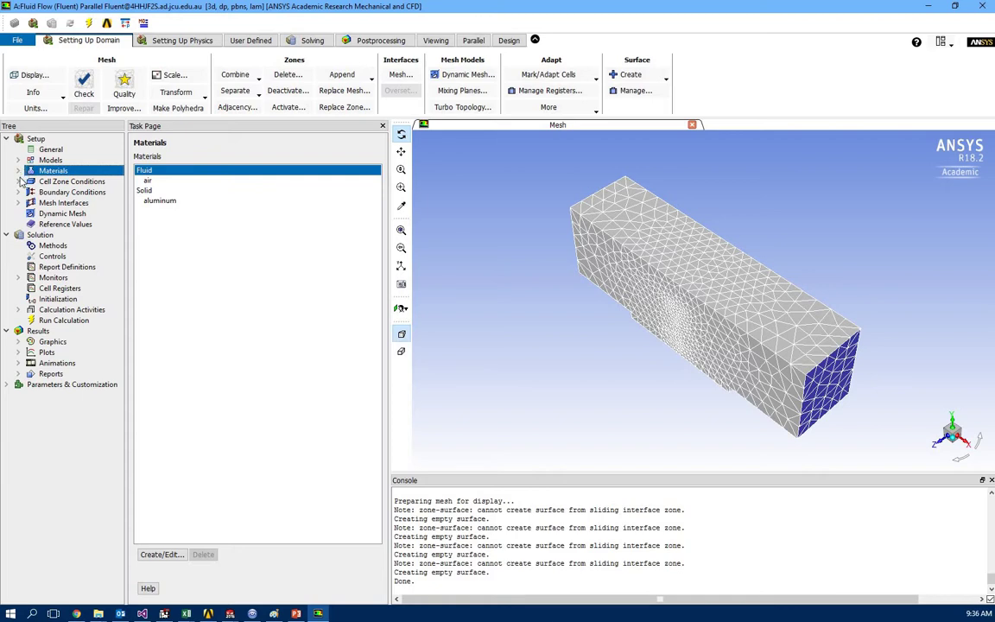
# Step: In Cell Zone Conditions, keep part_1 as a solid zone and check part_2's settings unchanged
pyautogui.doubleClick(69, 182)
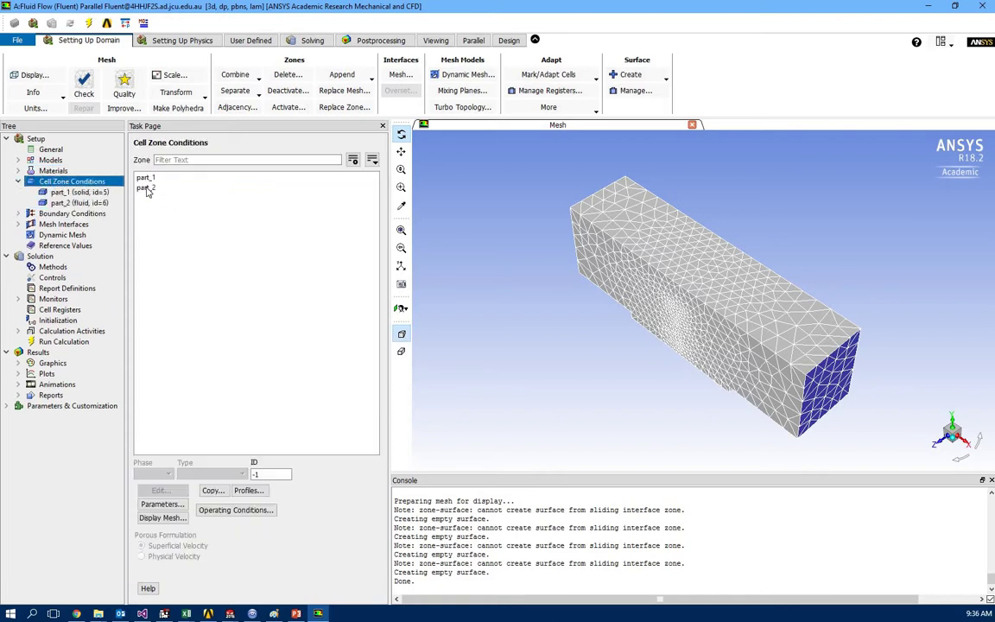
pyautogui.click(147, 179)
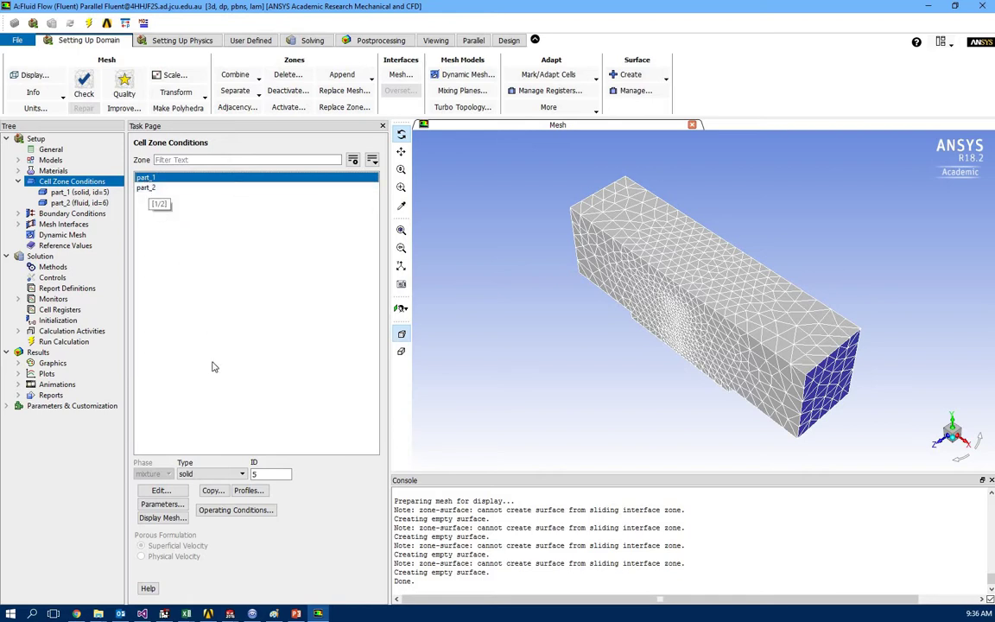
pyautogui.click(198, 477)
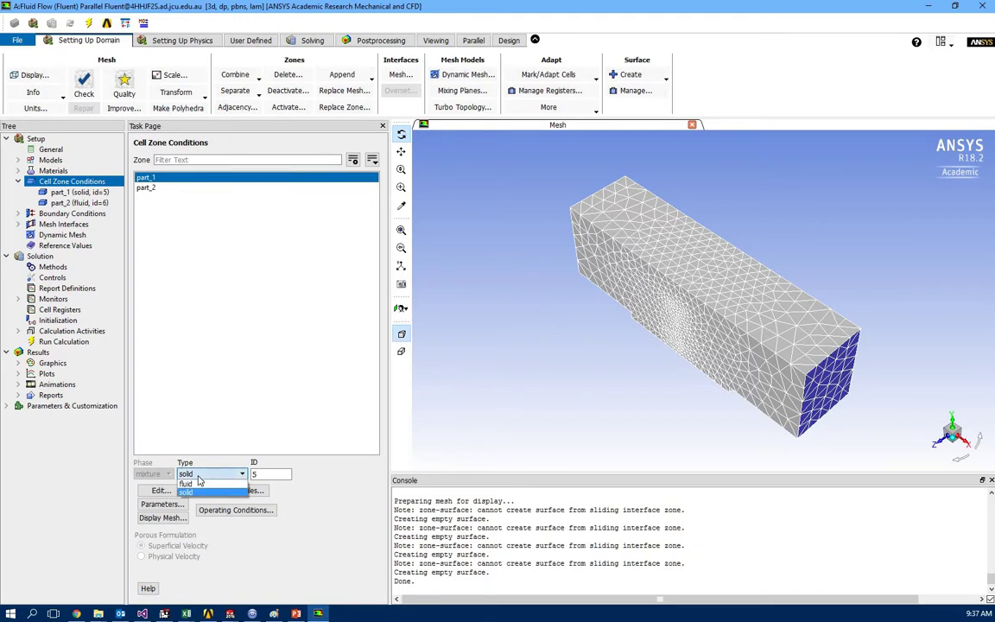
pyautogui.click(245, 337)
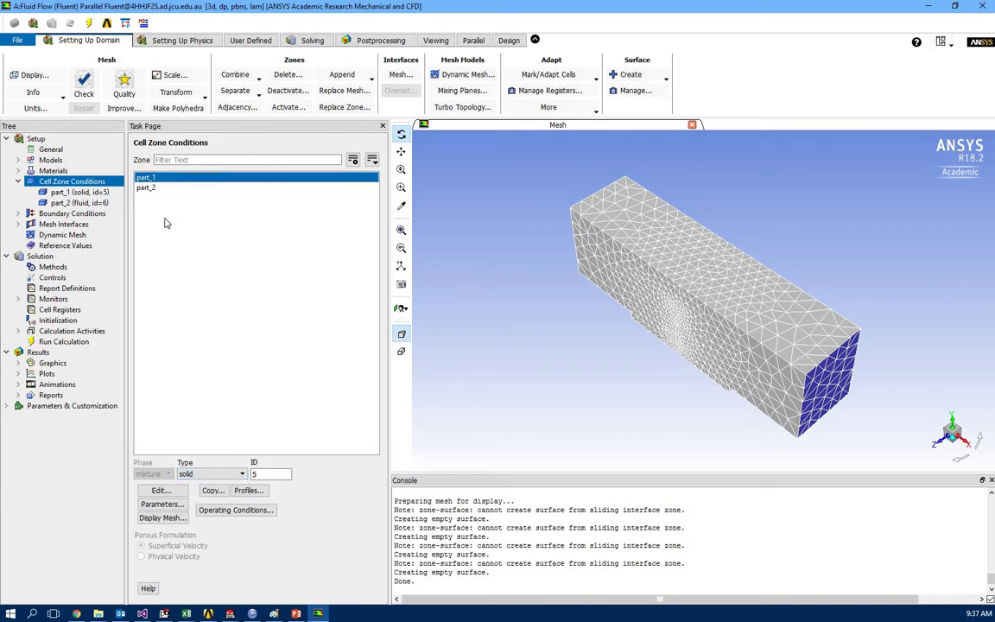
pyautogui.click(147, 189)
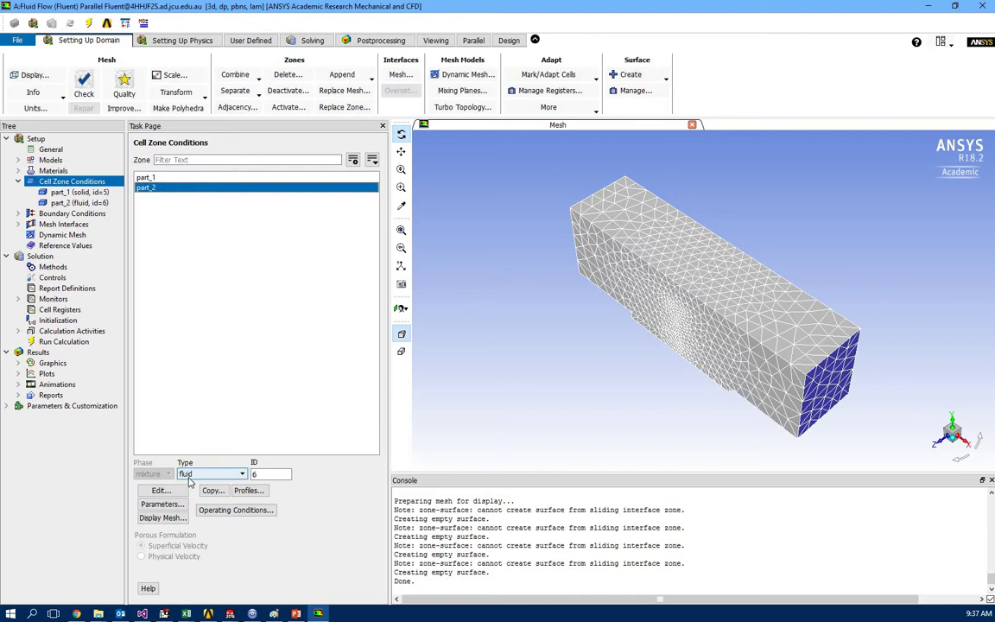
pyautogui.click(162, 490)
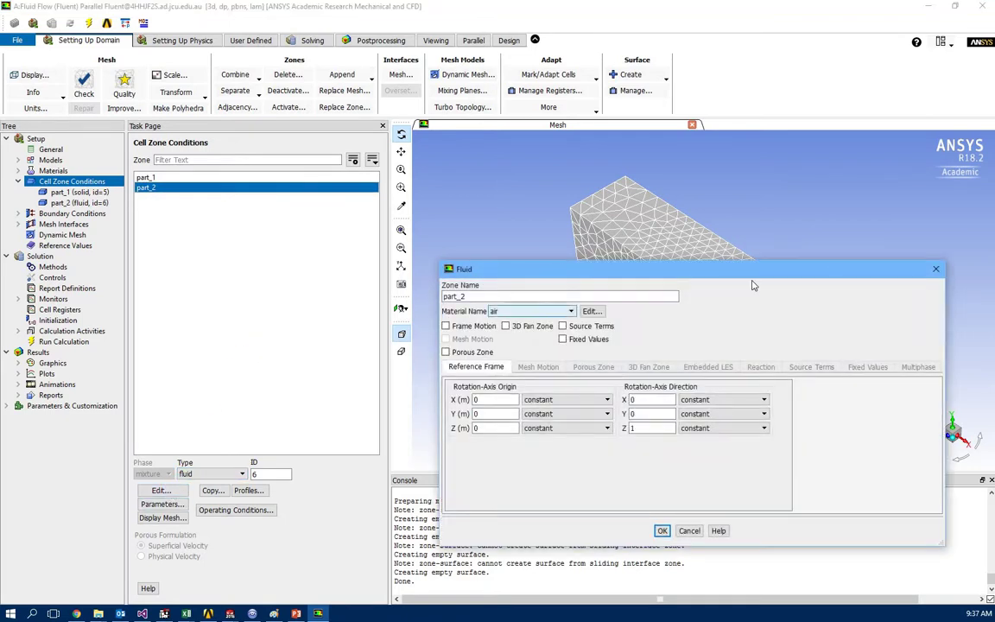
pyautogui.press('Escape')
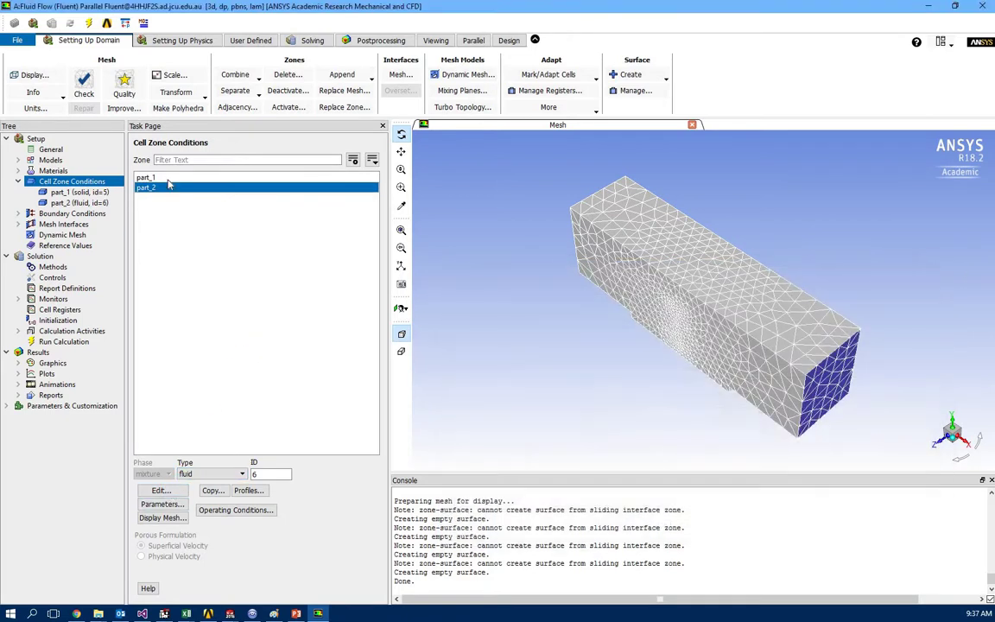
# Step: Confirm part_1 keeps aluminum as its material, then display the Boundary Conditions list
pyautogui.click(164, 177)
pyautogui.click(160, 490)
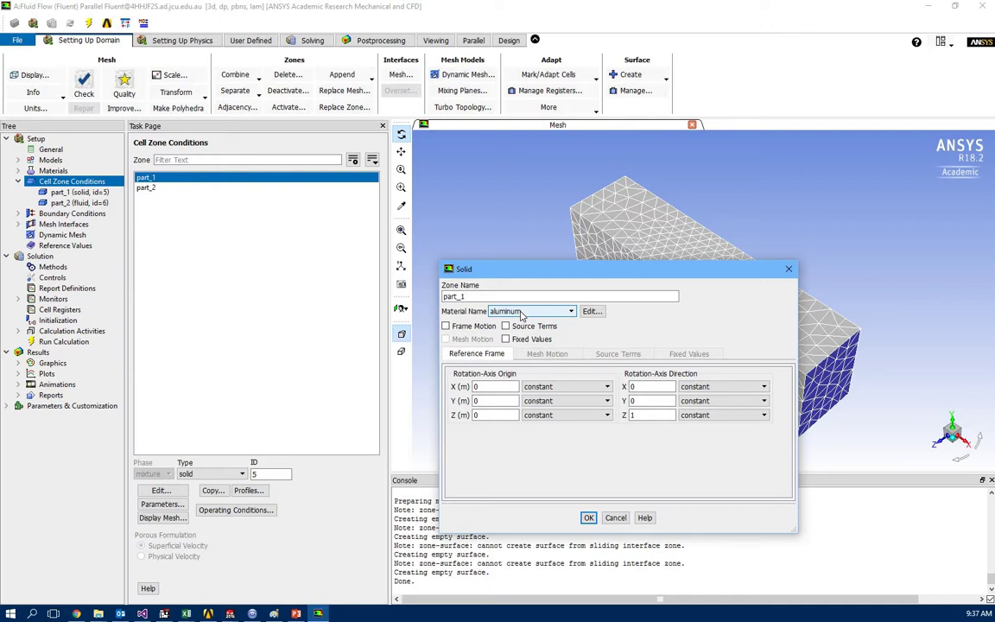
pyautogui.click(521, 314)
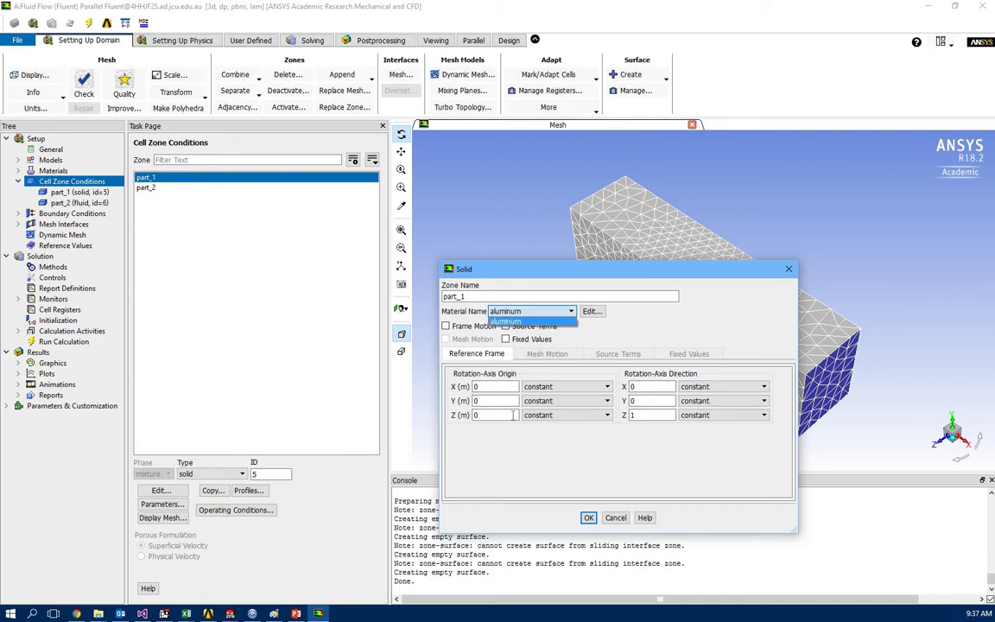
pyautogui.click(790, 271)
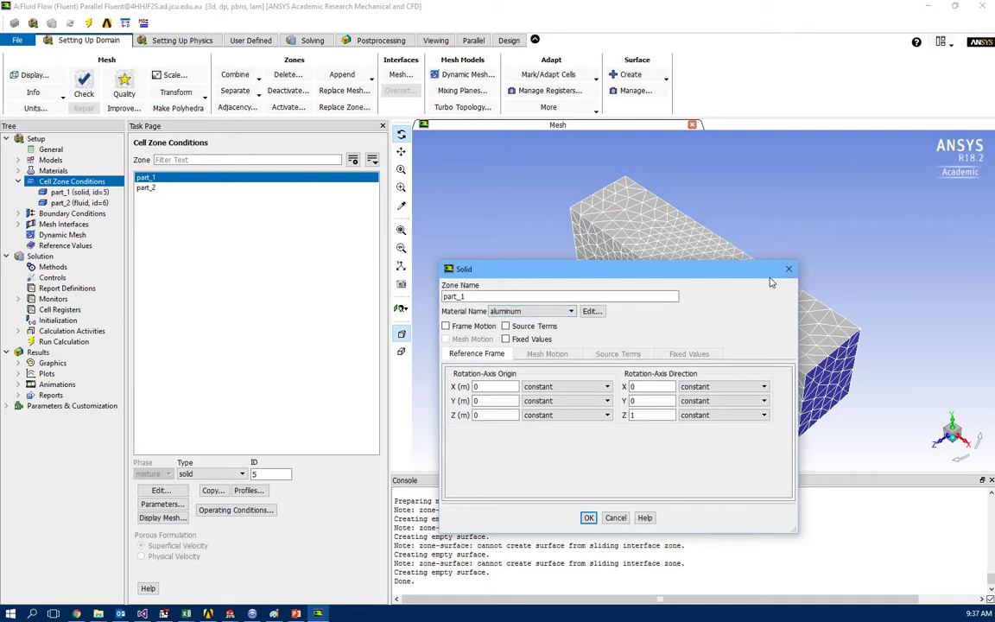
pyautogui.click(789, 271)
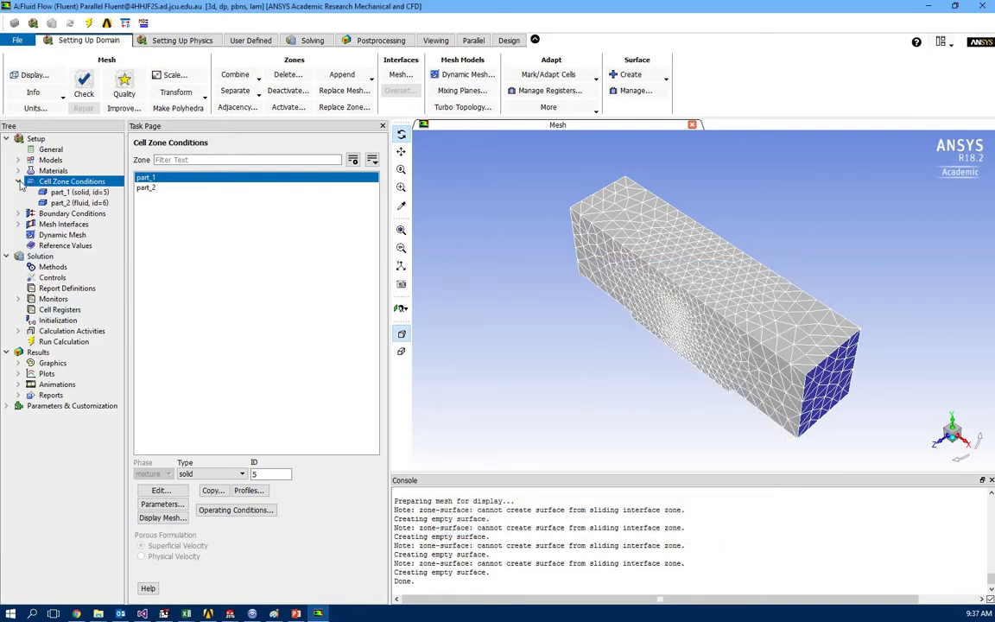
pyautogui.click(18, 182)
pyautogui.doubleClick(63, 194)
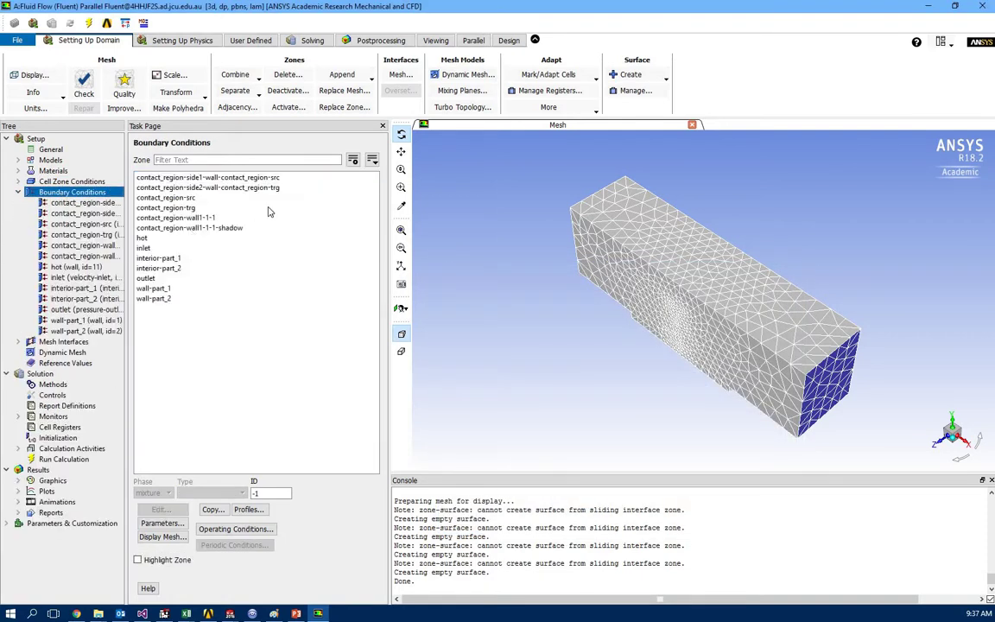
# Step: Accept the 'hot' wall with a 10000 W/m² heat flux and aluminum wall material
pyautogui.click(149, 238)
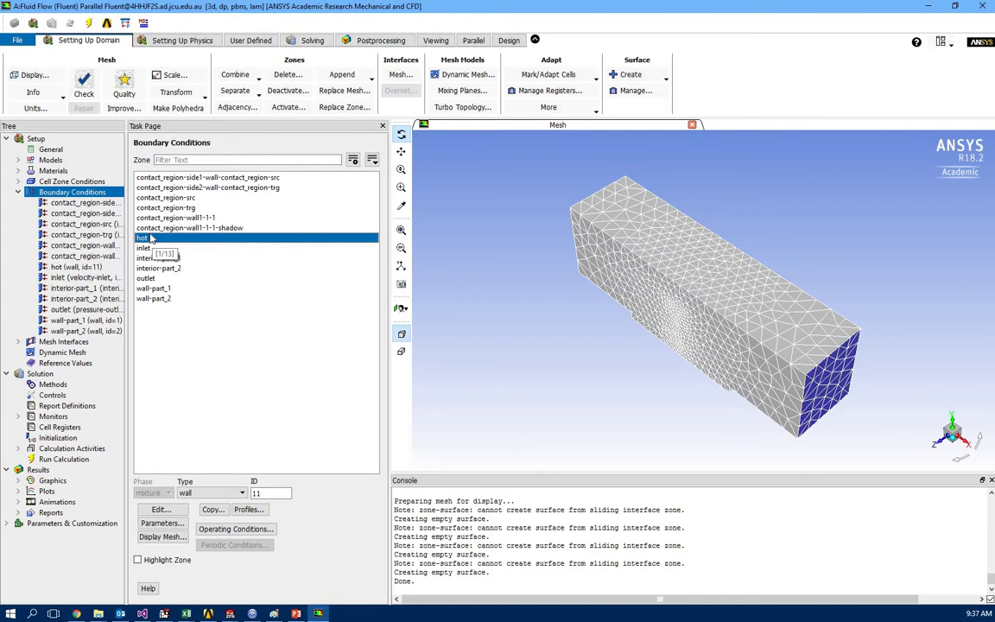
pyautogui.click(160, 510)
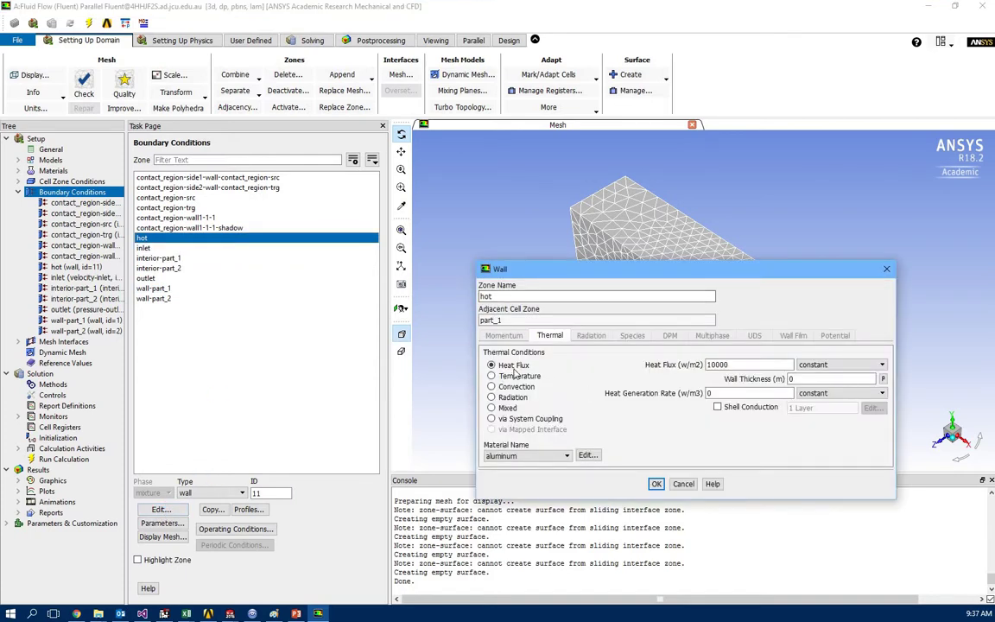
pyautogui.click(718, 366)
pyautogui.moveTo(665, 278); pyautogui.dragTo(475, 280)
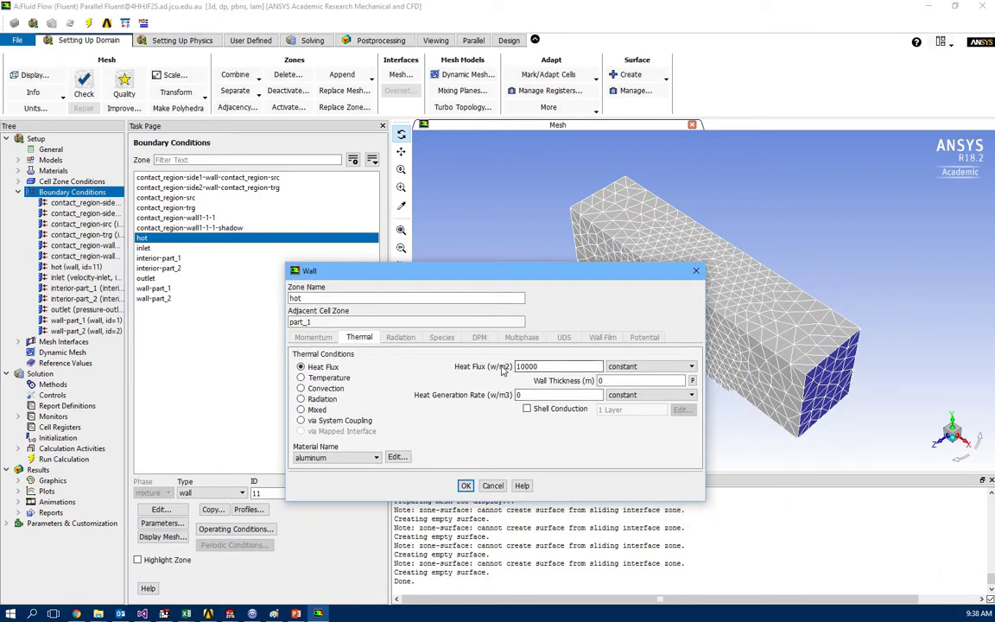
pyautogui.click(466, 486)
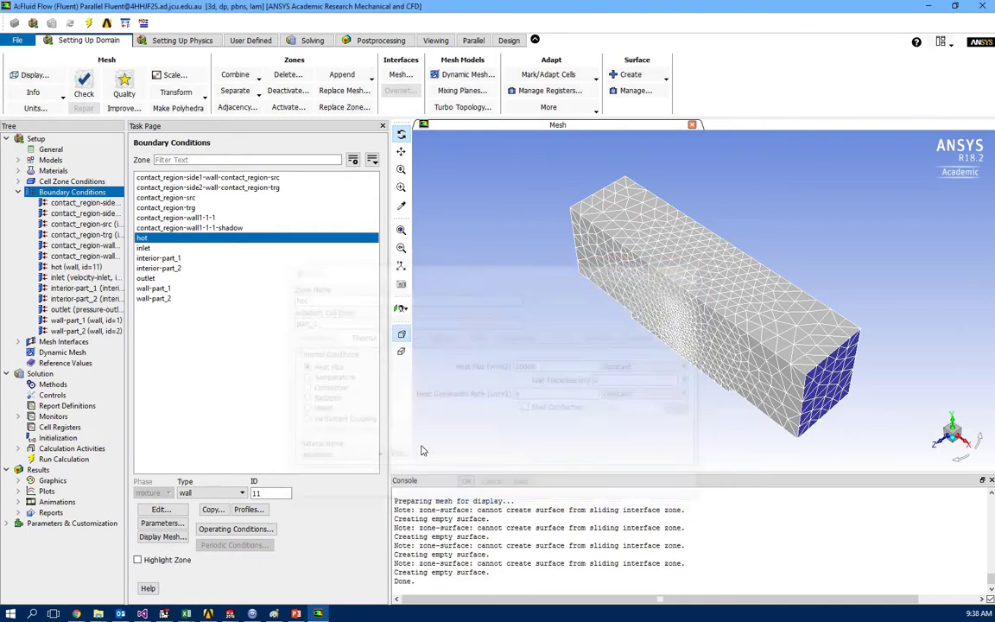
pyautogui.click(144, 249)
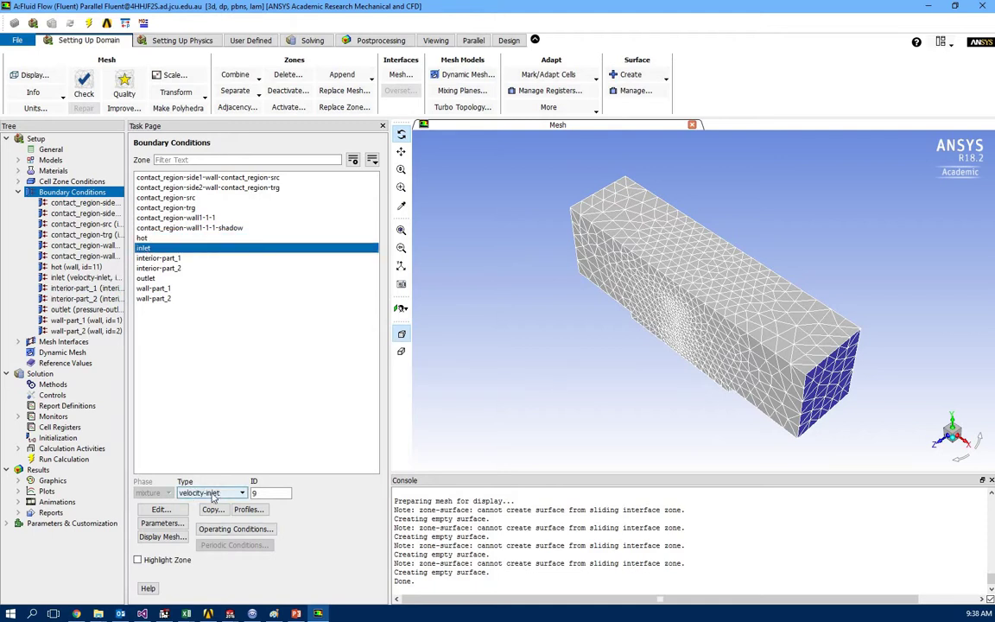
# Step: Open the inlet's Velocity Inlet settings and bring up the Paint hand calculation
pyautogui.click(159, 510)
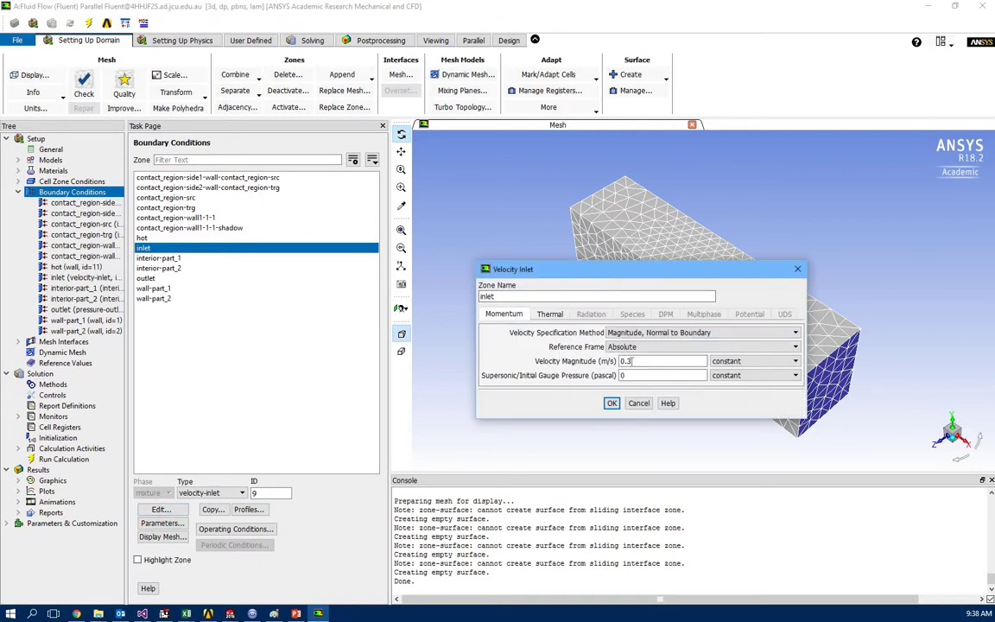
pyautogui.click(274, 613)
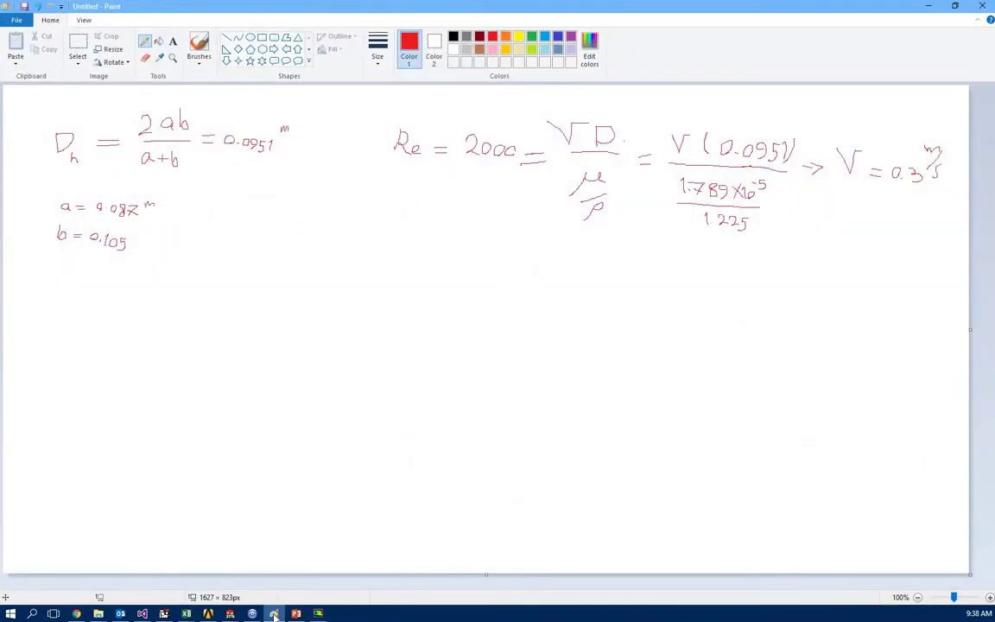
# Step: Back in the Velocity Inlet dialog, enter 0.3 m/s as the velocity magnitude
pyautogui.click(274, 614)
pyautogui.click(635, 361)
pyautogui.write('0.3')
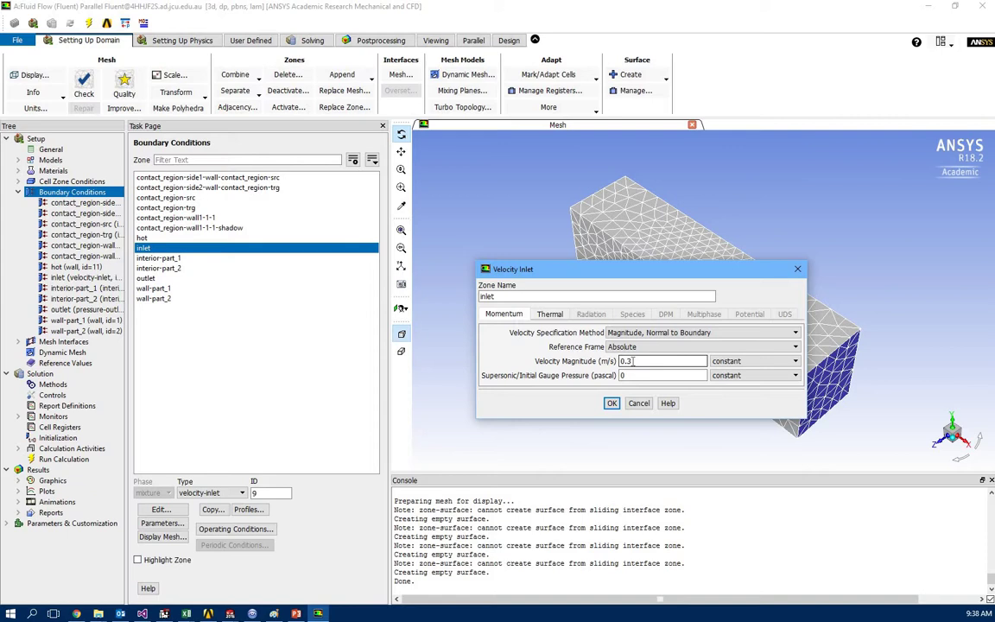
# Step: Keep the inlet temperature at 25 °C on the Thermal tab and accept the inlet
pyautogui.click(549, 315)
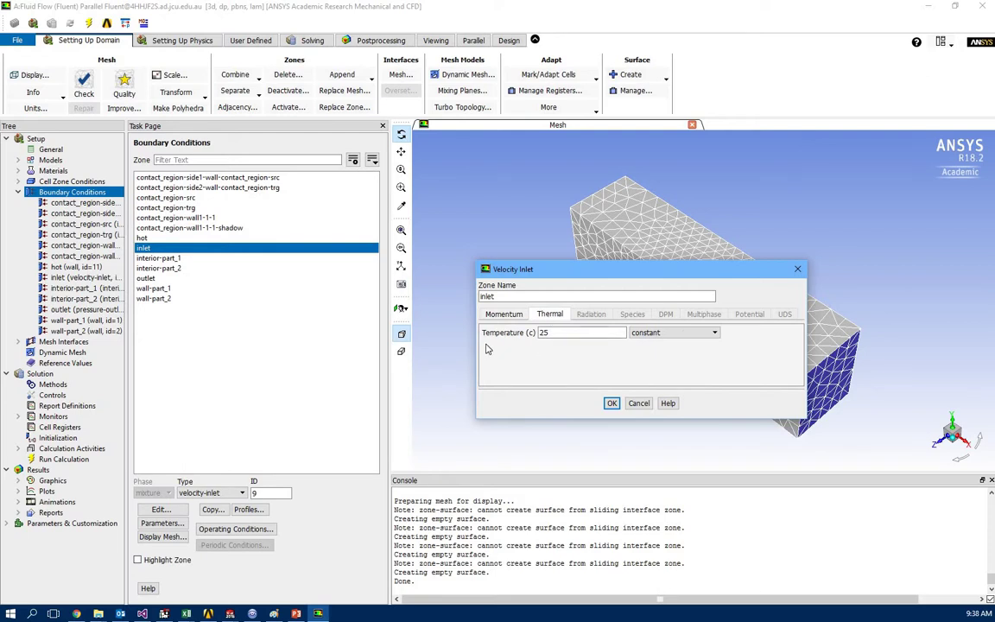
pyautogui.click(564, 336)
pyautogui.click(610, 403)
pyautogui.click(145, 278)
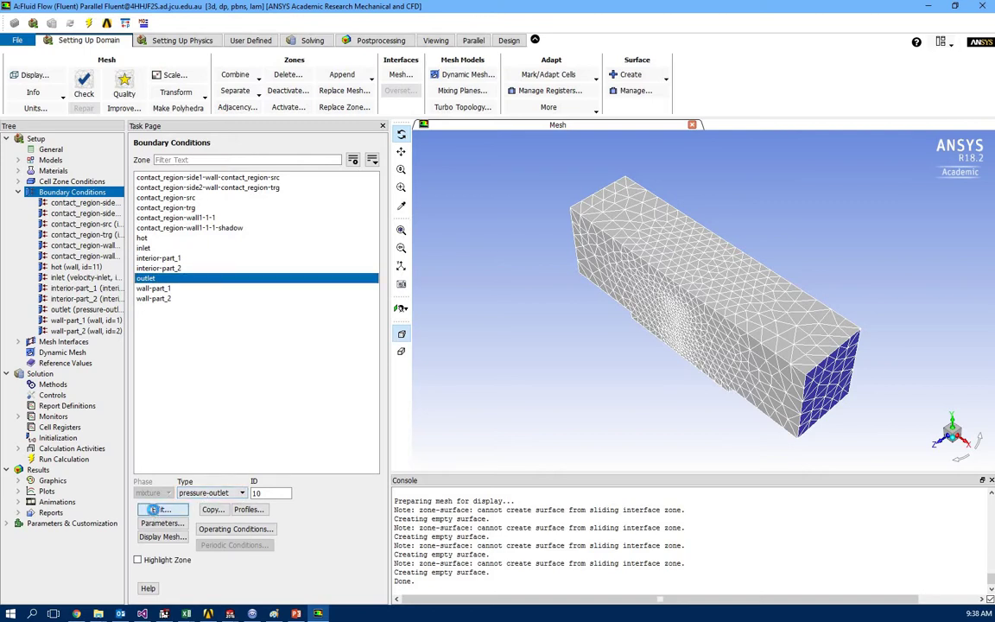
# Step: Accept the pressure outlet with 0 Pa gauge pressure and 25 °C backflow total temperature
pyautogui.click(153, 510)
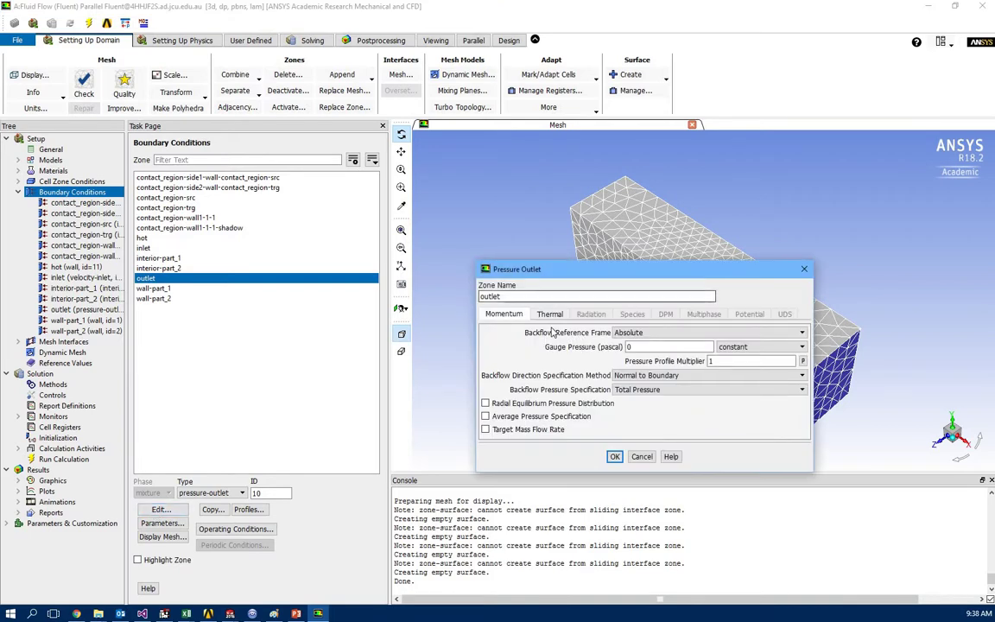
pyautogui.click(550, 314)
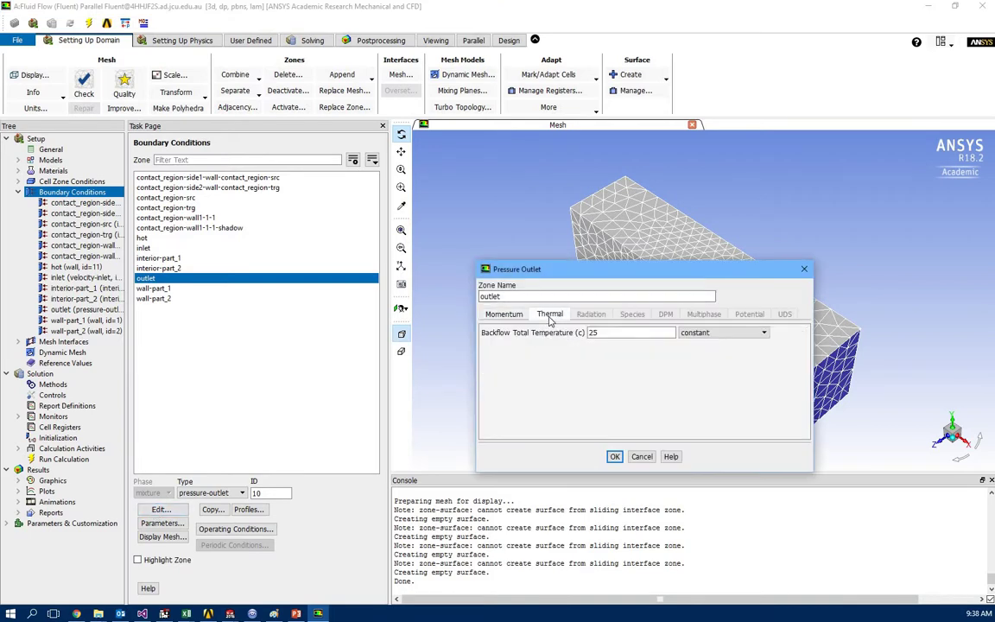
pyautogui.click(630, 336)
pyautogui.click(615, 458)
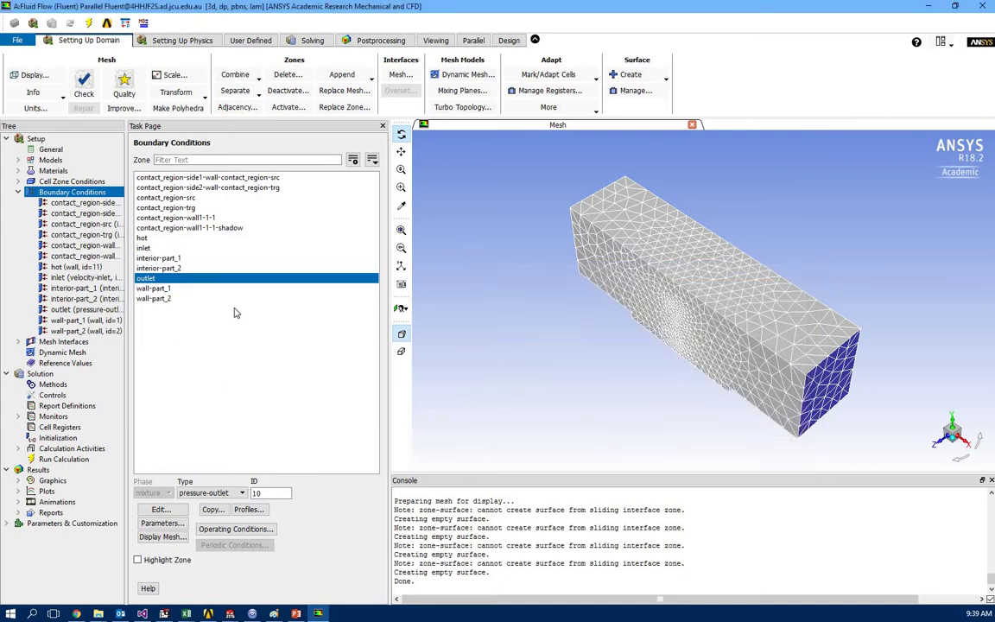
pyautogui.click(18, 192)
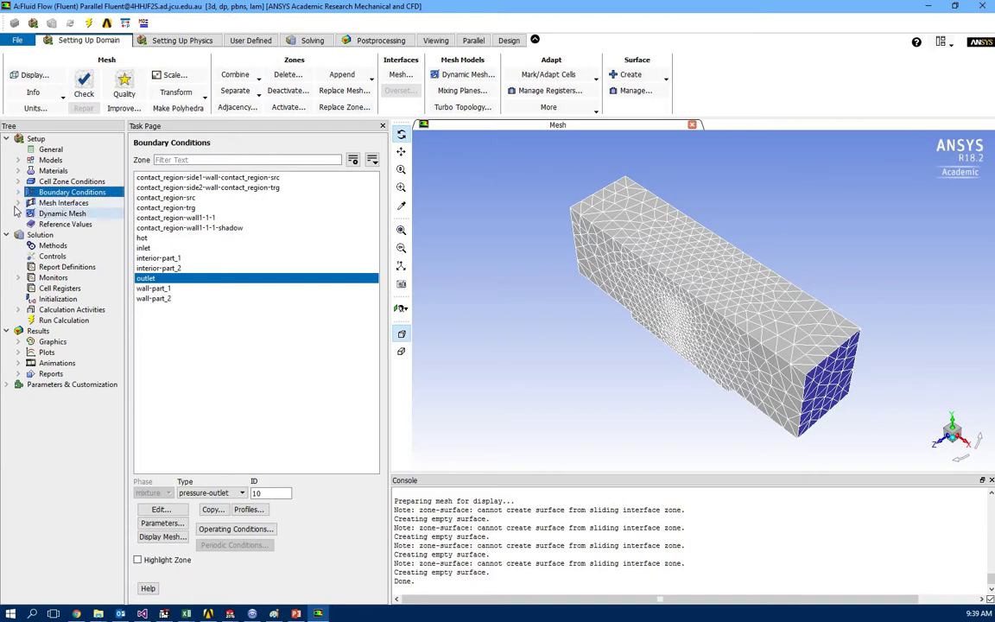
pyautogui.click(18, 203)
pyautogui.click(71, 215)
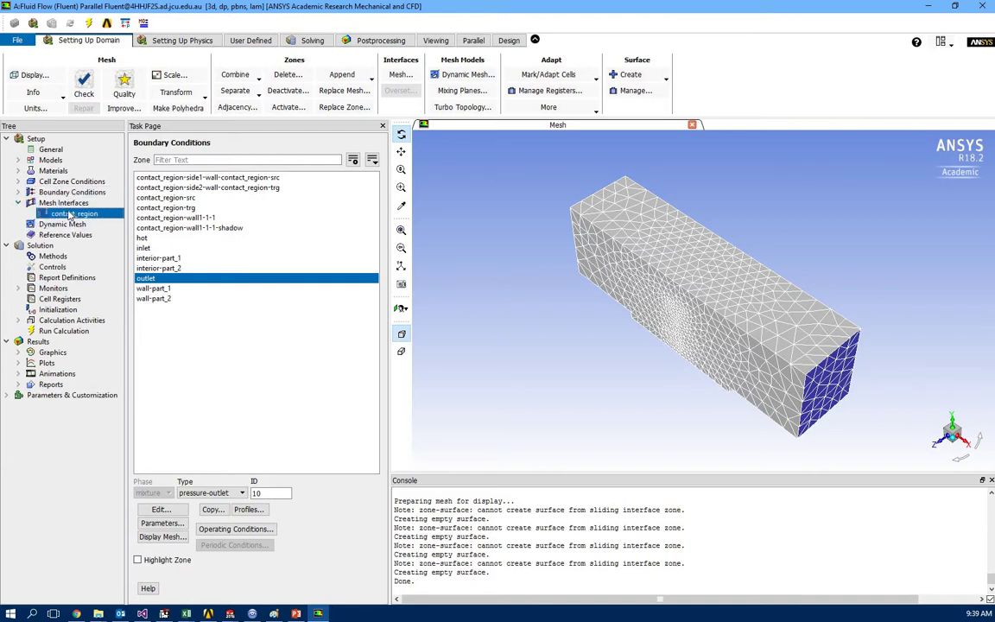
pyautogui.doubleClick(71, 214)
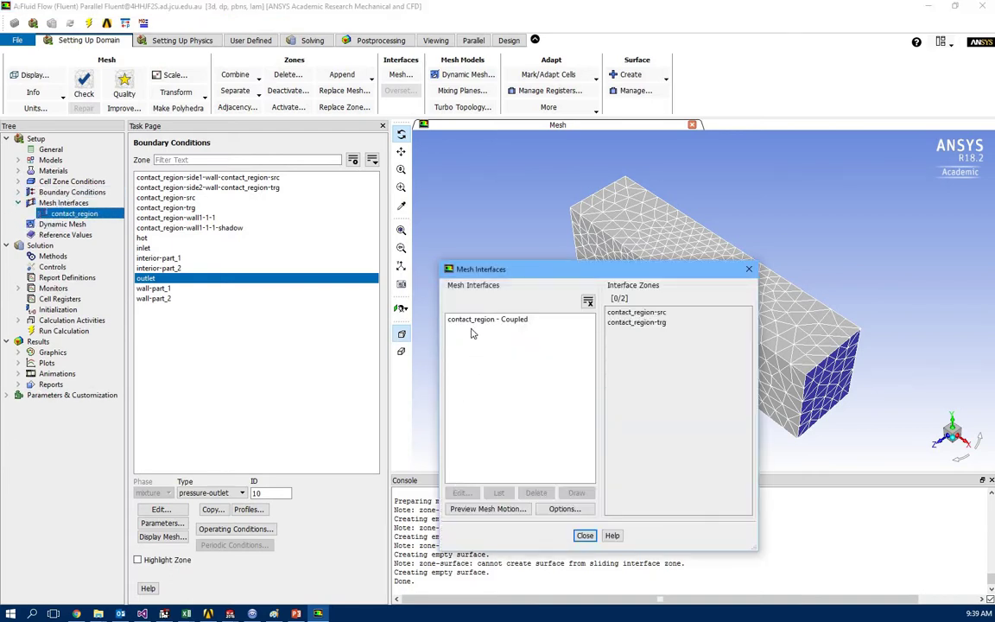
pyautogui.click(474, 319)
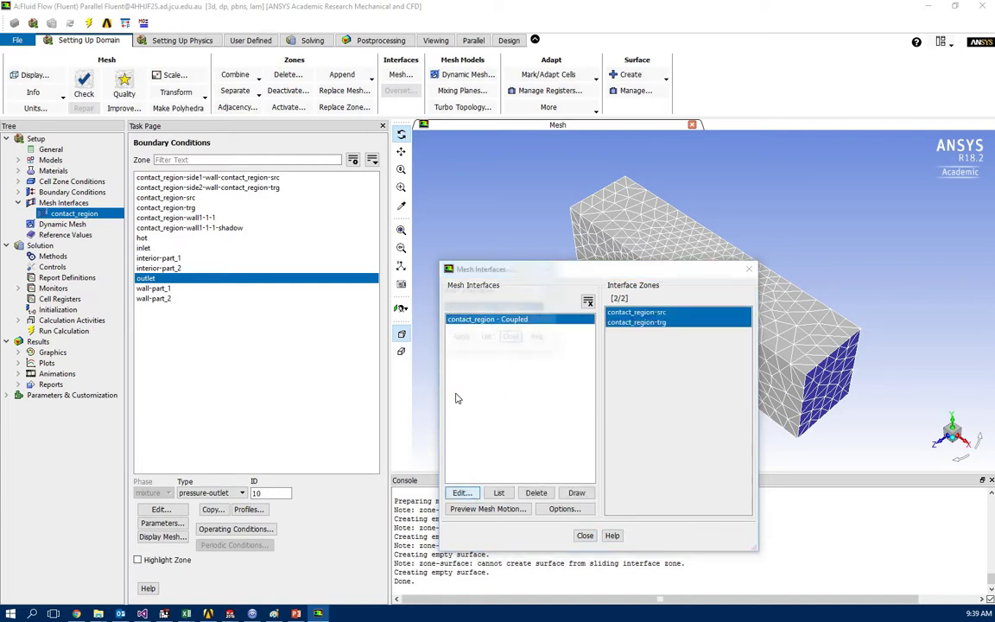
pyautogui.click(461, 492)
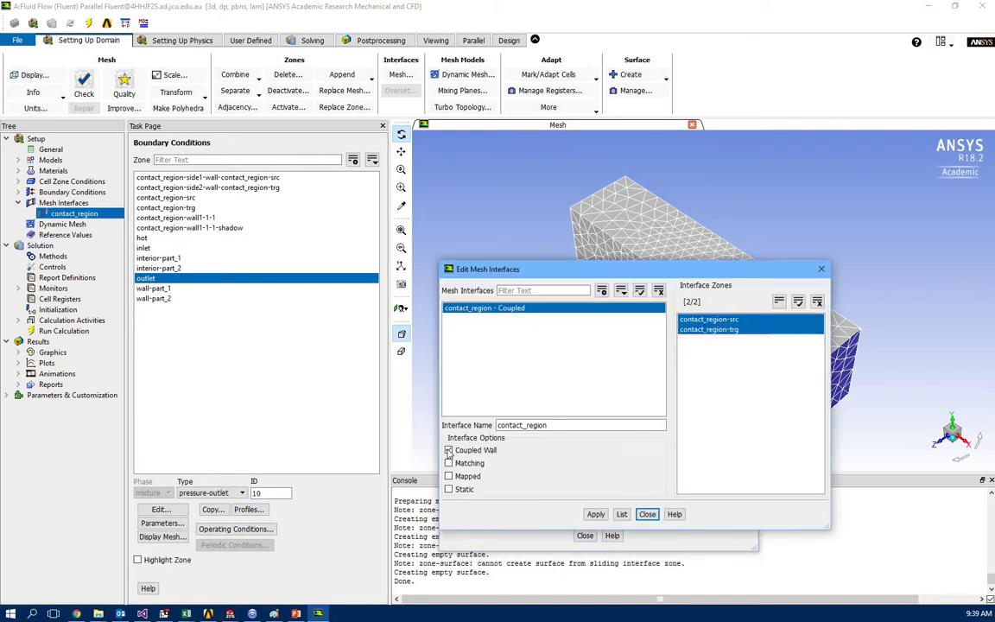
pyautogui.click(648, 515)
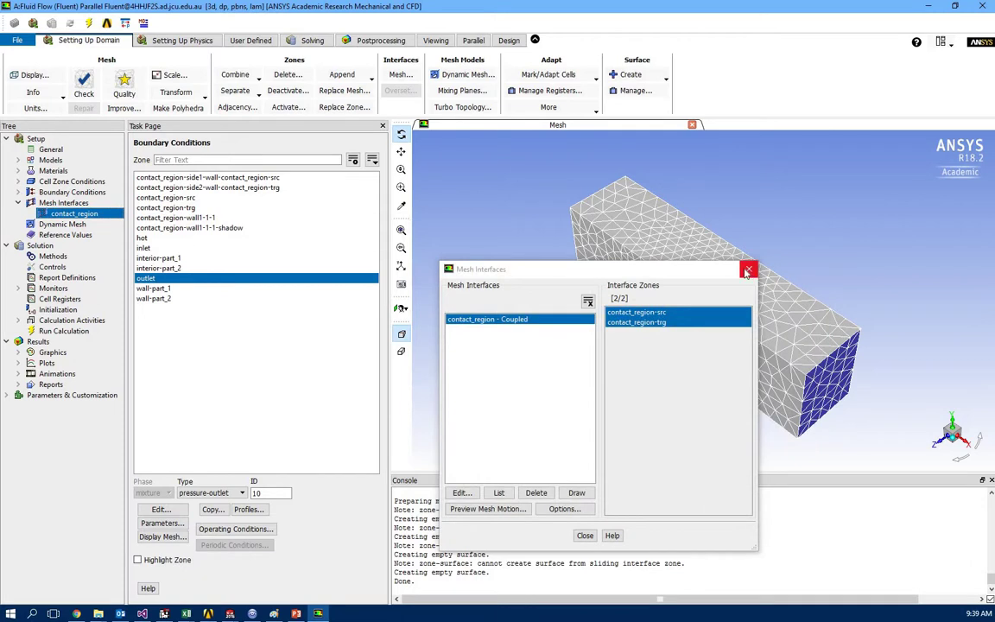
pyautogui.click(678, 242)
pyautogui.click(18, 202)
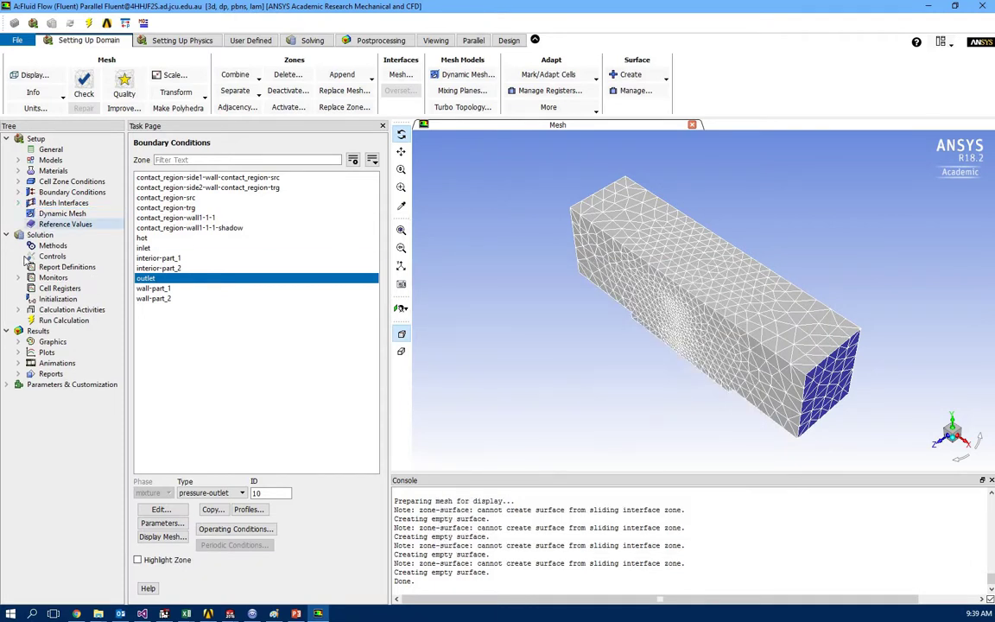
# Step: Review solution methods, hybrid initialization and the 1000-iteration run, then minimise Fluent
pyautogui.click(46, 246)
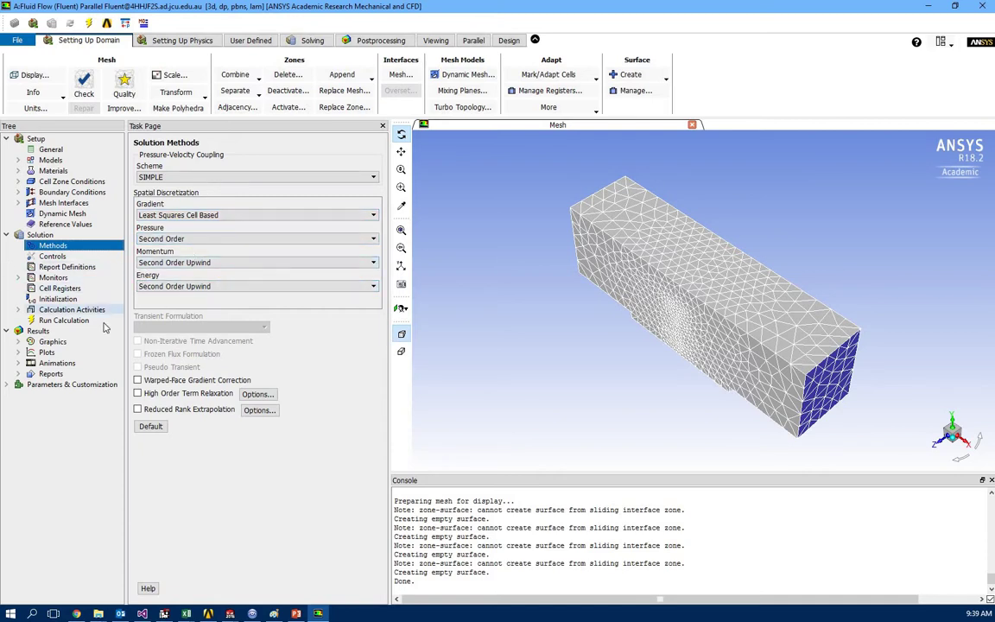
pyautogui.click(40, 299)
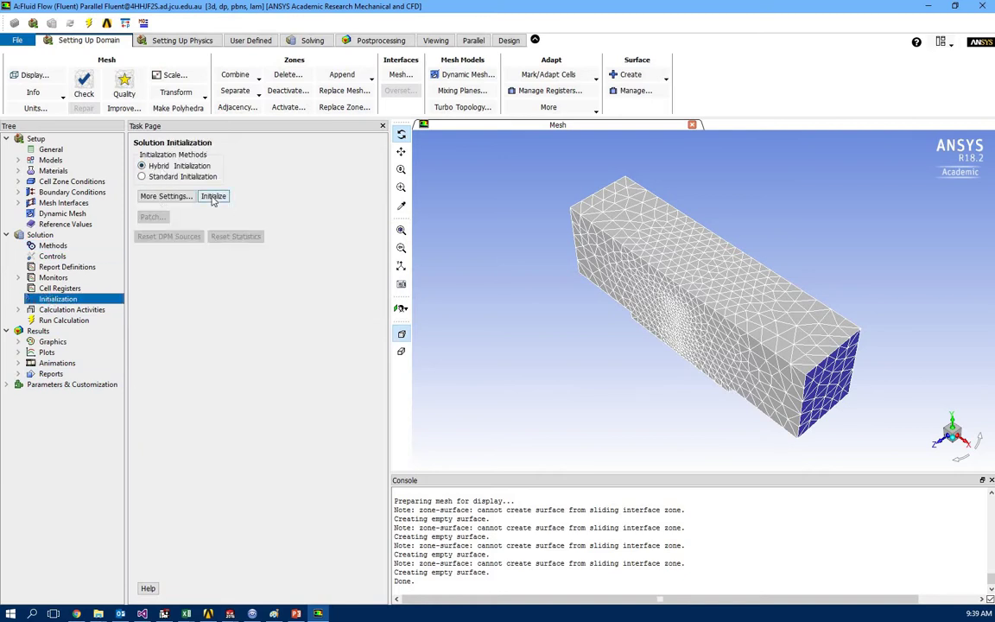
pyautogui.click(61, 321)
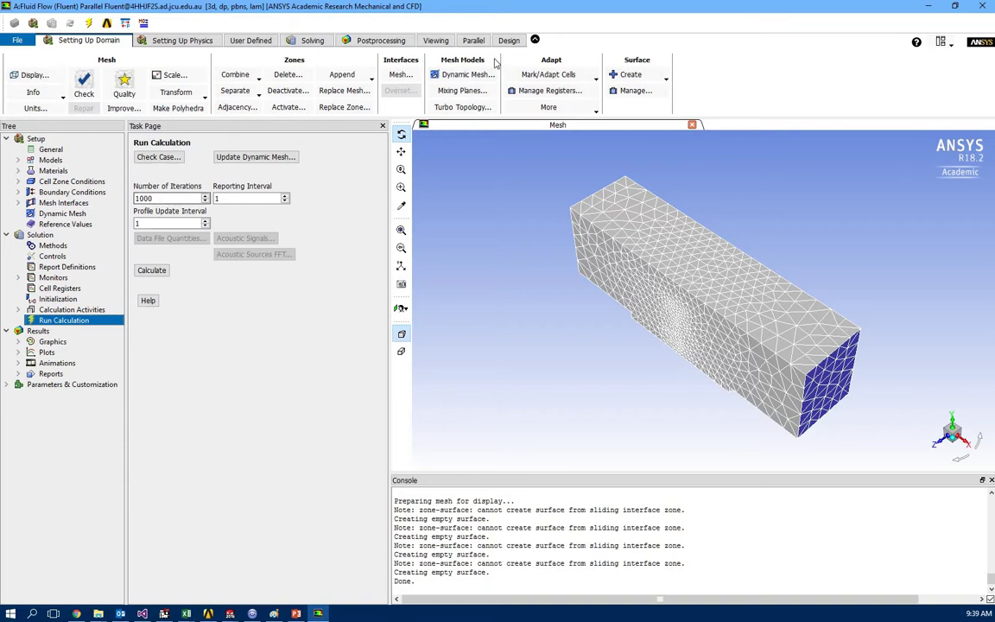
pyautogui.click(929, 8)
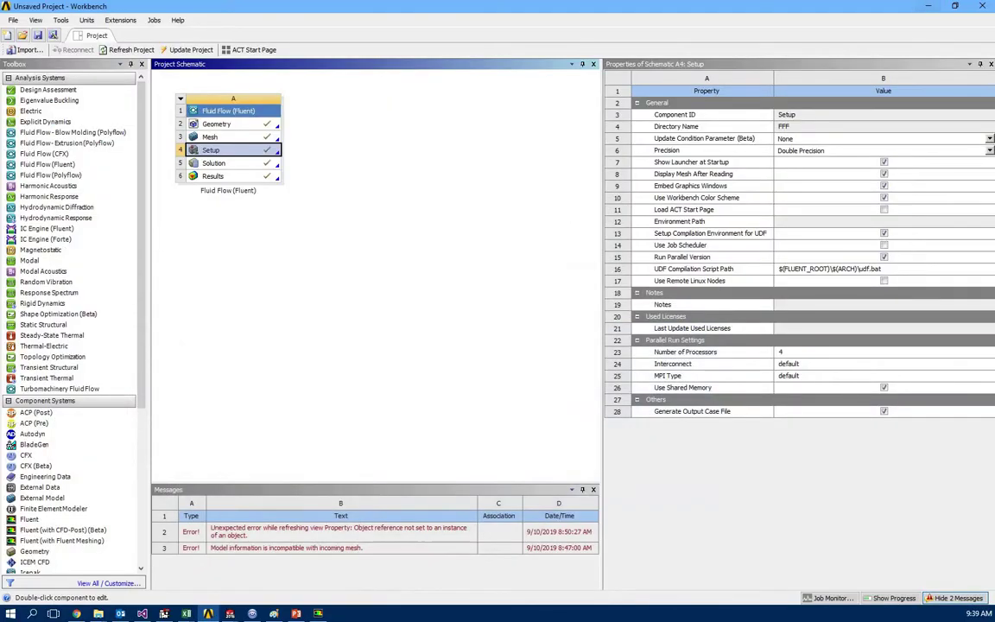
# Step: In CFD-Post, hide Contour 3 and show temperature Contour 1 (24.58–582.2 °C)
pyautogui.click(252, 615)
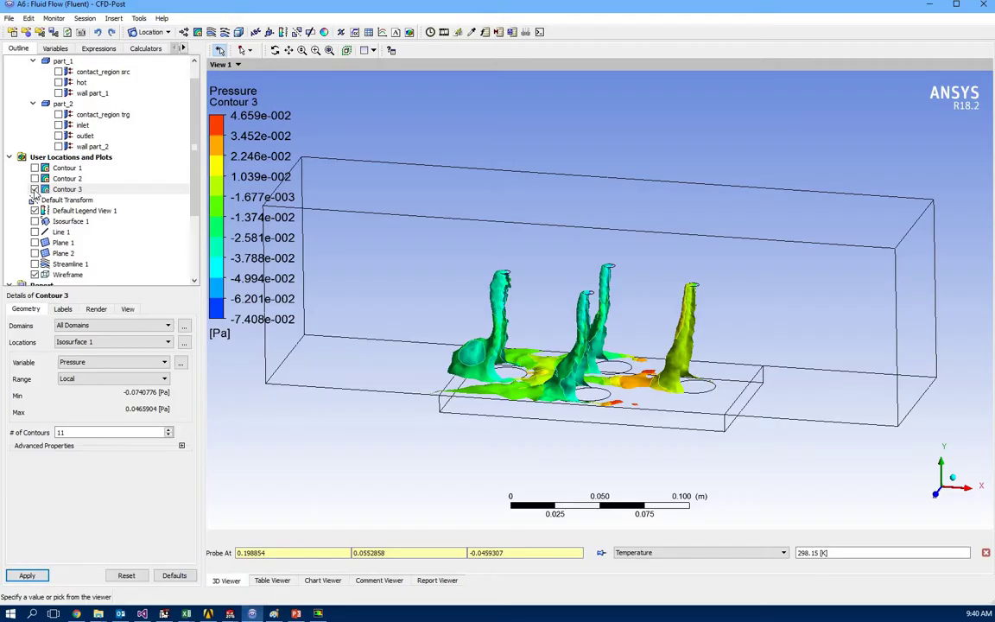
pyautogui.click(34, 189)
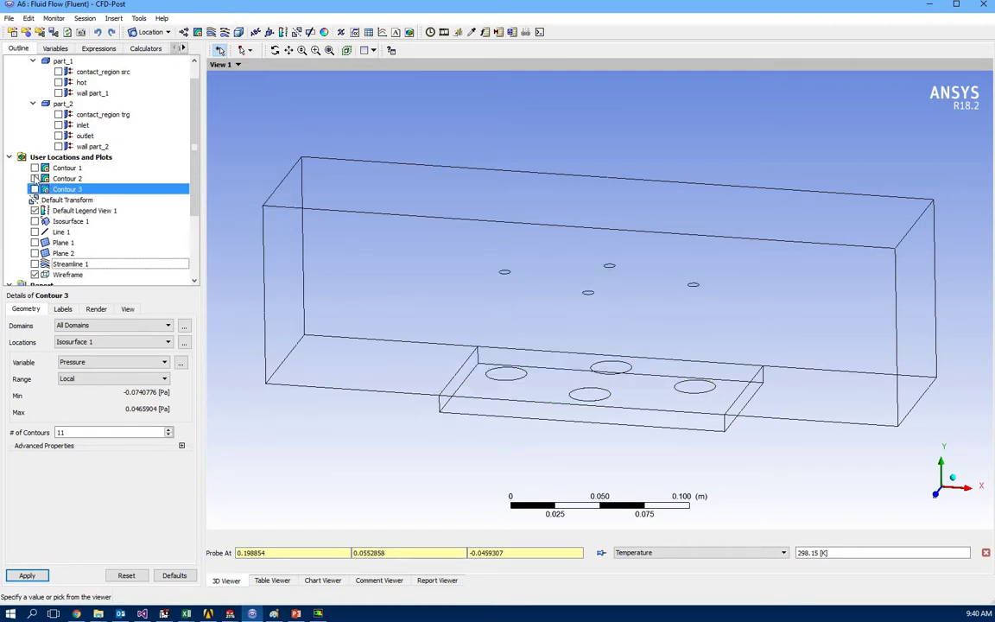
pyautogui.click(34, 167)
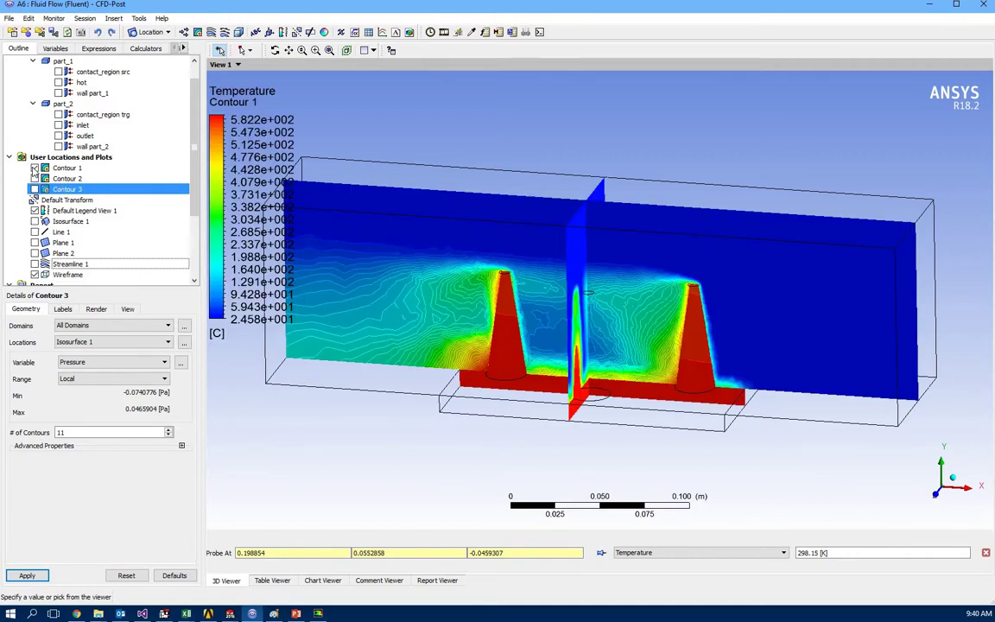
# Step: Rotate the view until Contour 1's temperature planes face the screen head-on
pyautogui.moveTo(444, 455); pyautogui.dragTo(471, 465)
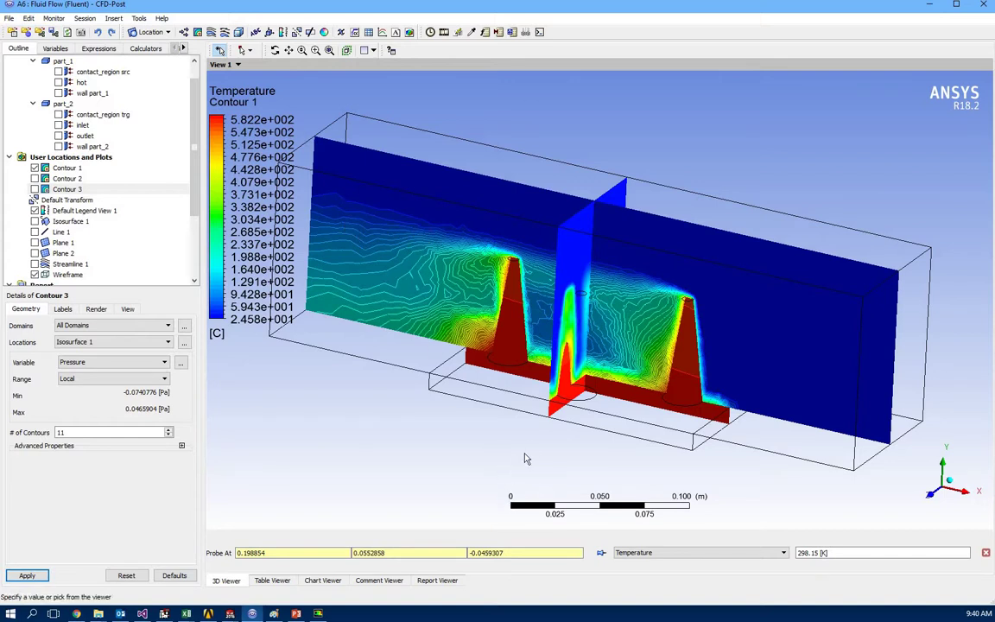
pyautogui.press('z')
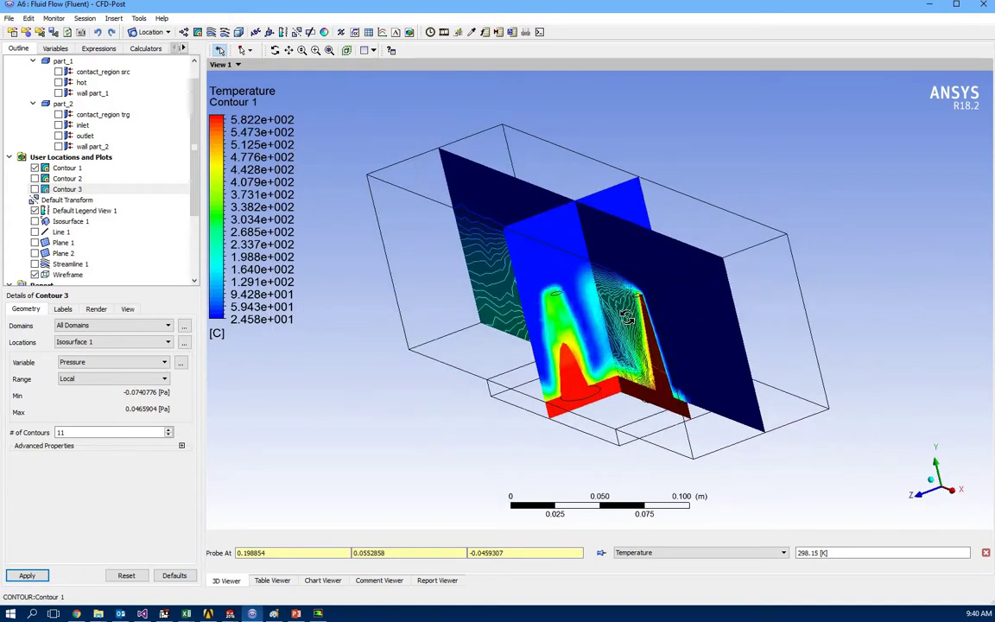
pyautogui.press('i')
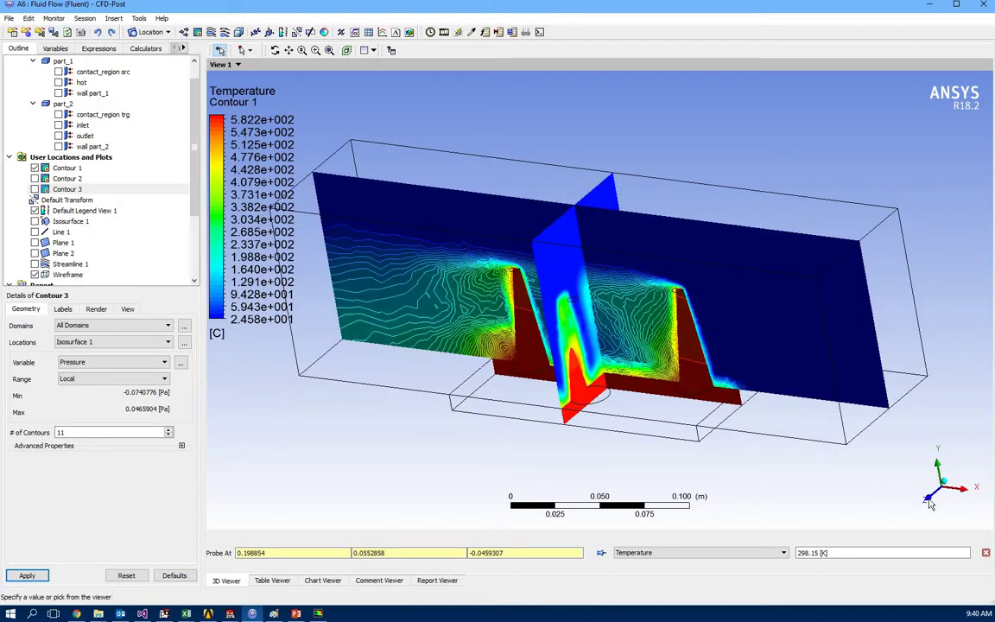
pyautogui.moveTo(793, 432); pyautogui.dragTo(952, 503, button='middle')
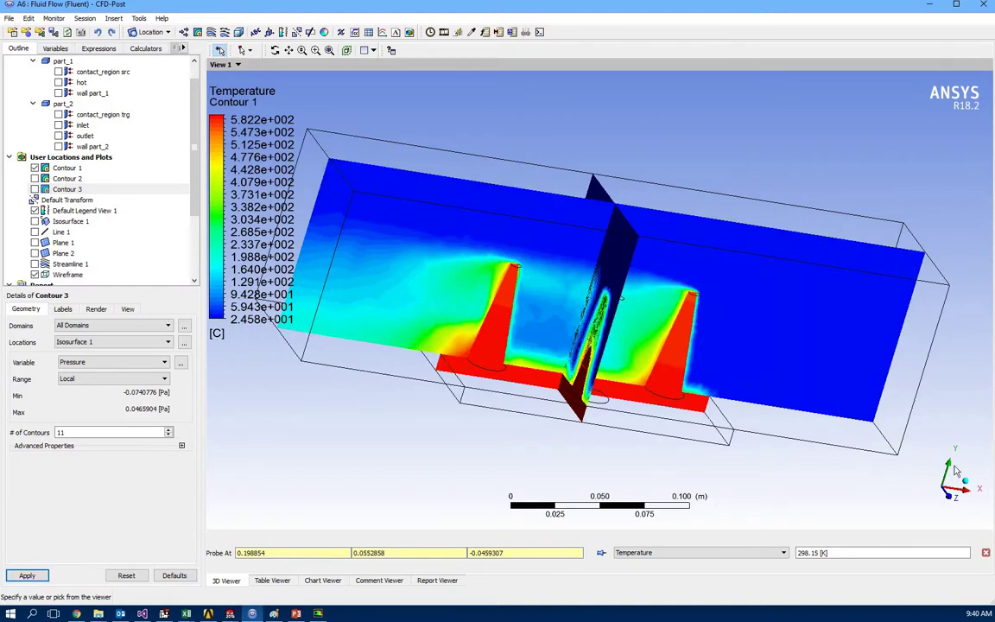
pyautogui.moveTo(590, 395); pyautogui.dragTo(677, 436, button='middle')
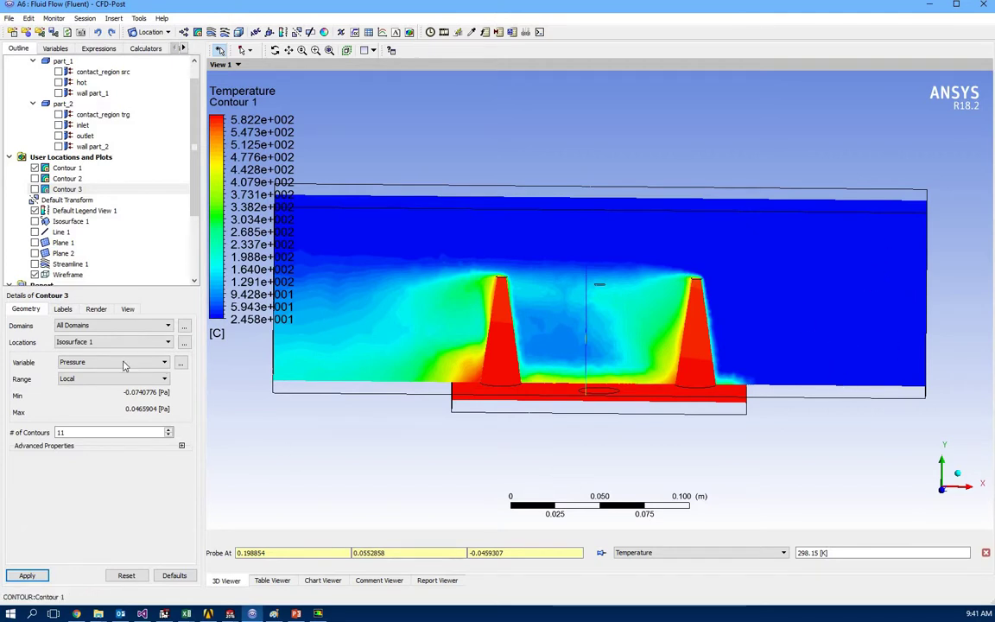
# Step: Select Contour 1's temperature settings and orbit to an angled view of both planes
pyautogui.click(69, 169)
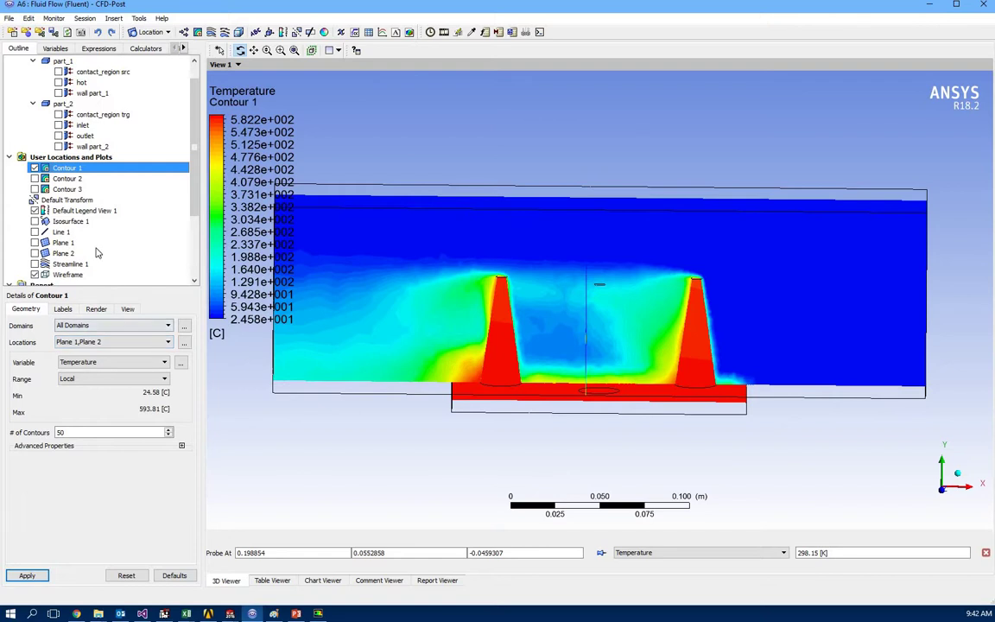
pyautogui.moveTo(525, 286); pyautogui.dragTo(564, 377)
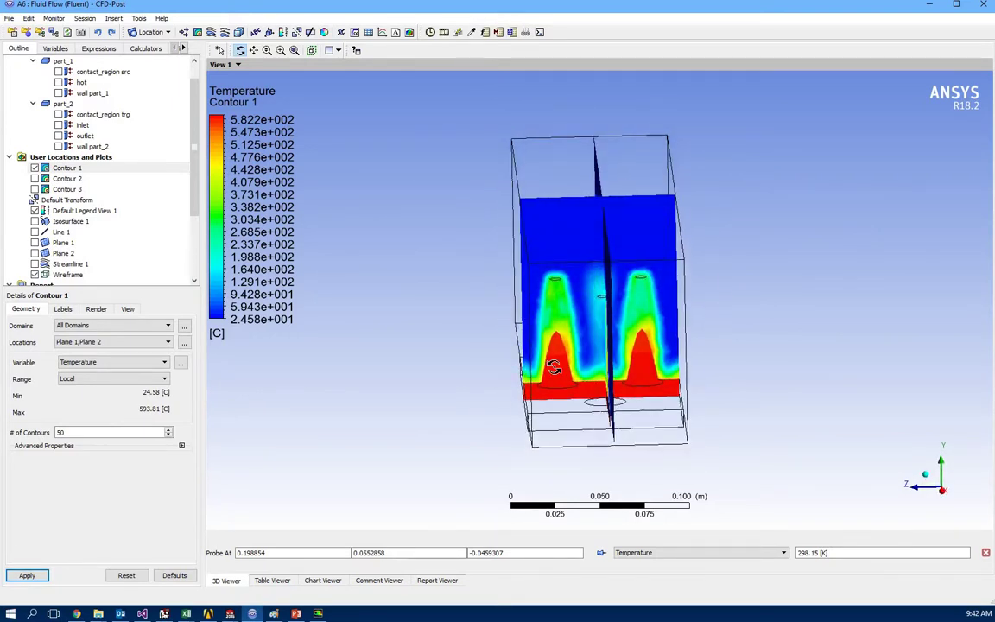
pyautogui.moveTo(534, 318); pyautogui.dragTo(610, 381)
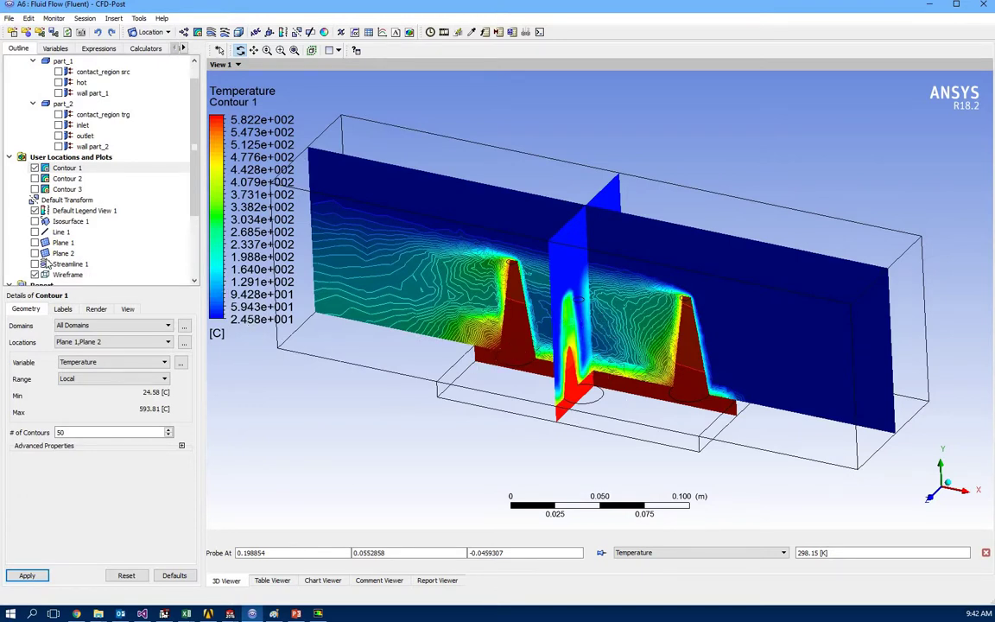
# Step: Move Plane 2 to X = 0.0986896, then to X = 0.0808257 m, applying each
pyautogui.click(64, 253)
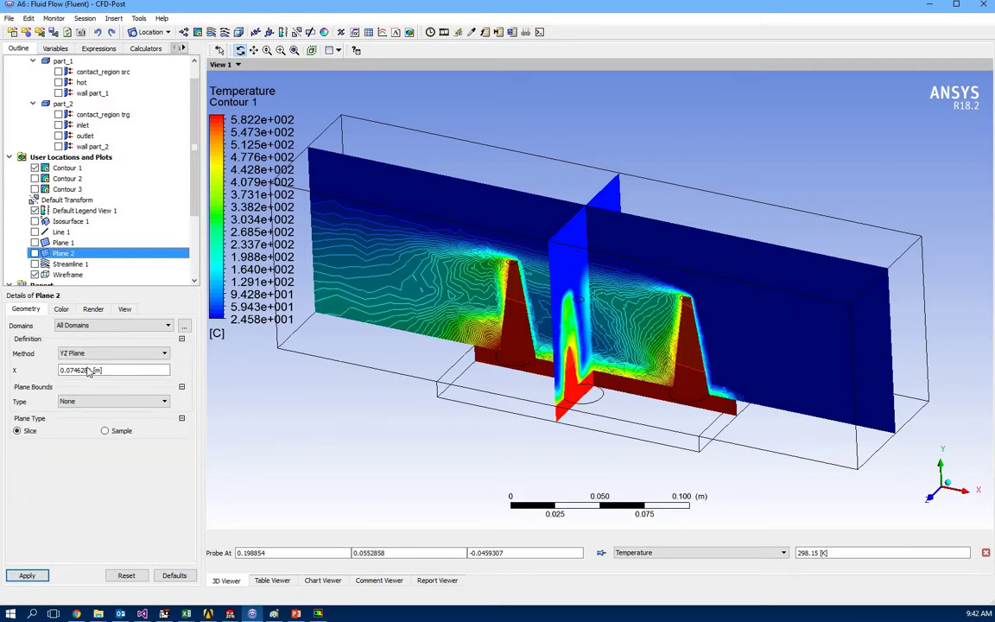
pyautogui.click(90, 371)
pyautogui.write('0.0986896')
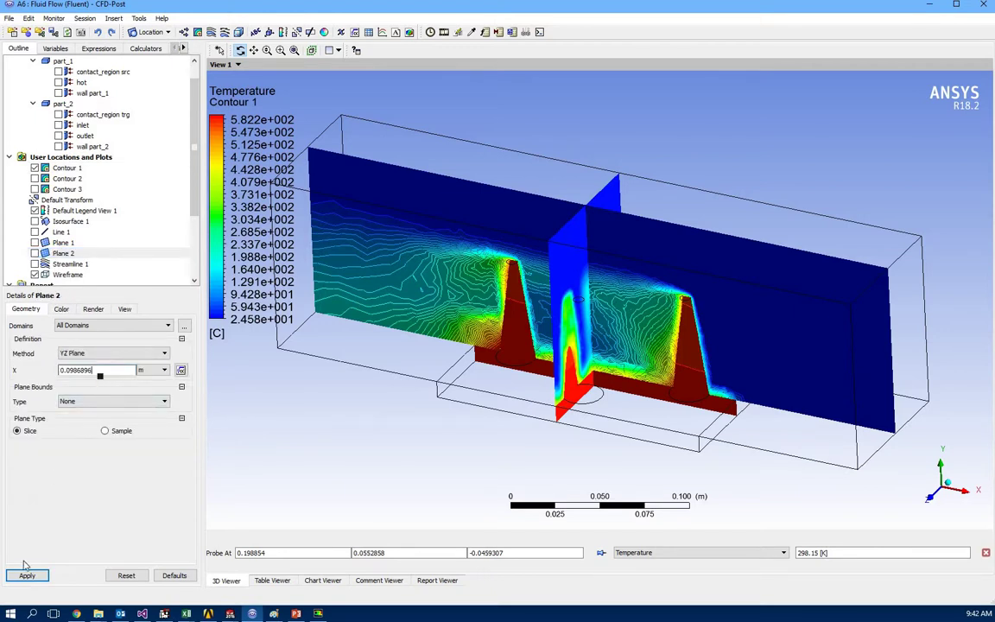
pyautogui.click(27, 575)
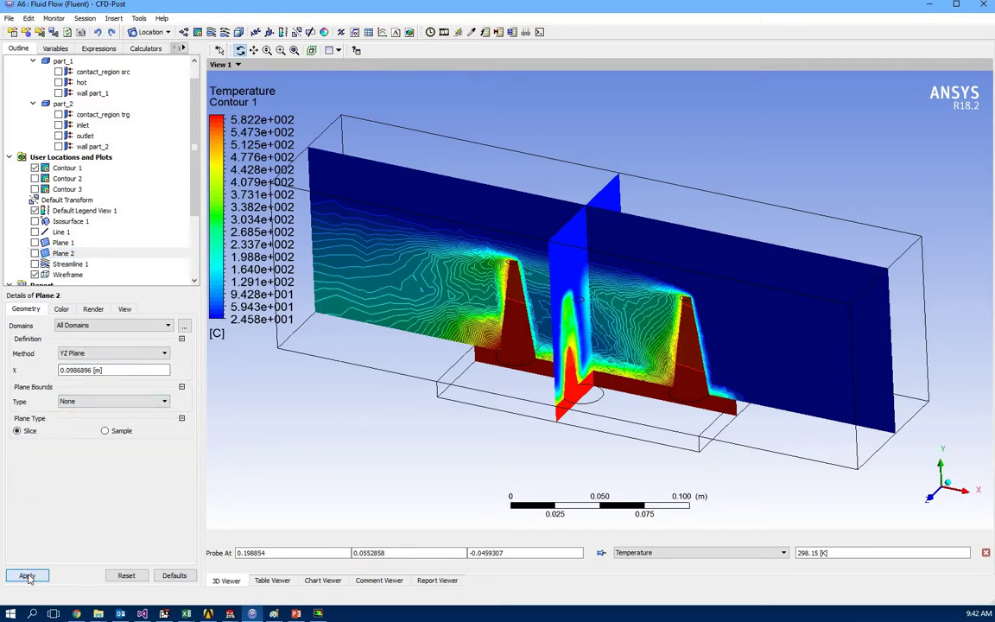
pyautogui.click(101, 373)
pyautogui.write('0.0808257')
pyautogui.click(38, 575)
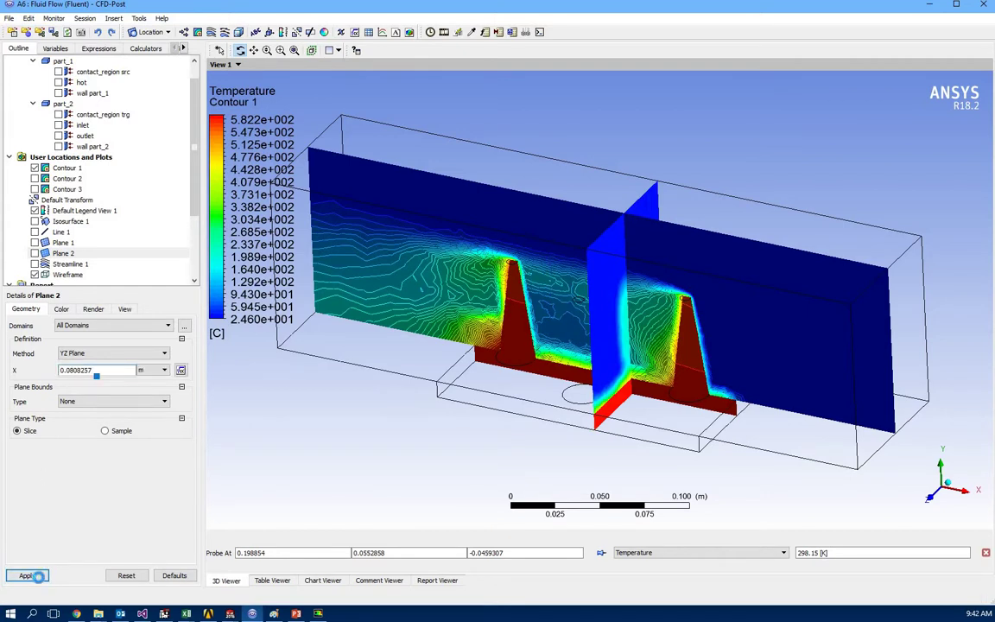
pyautogui.moveTo(399, 361); pyautogui.dragTo(519, 346)
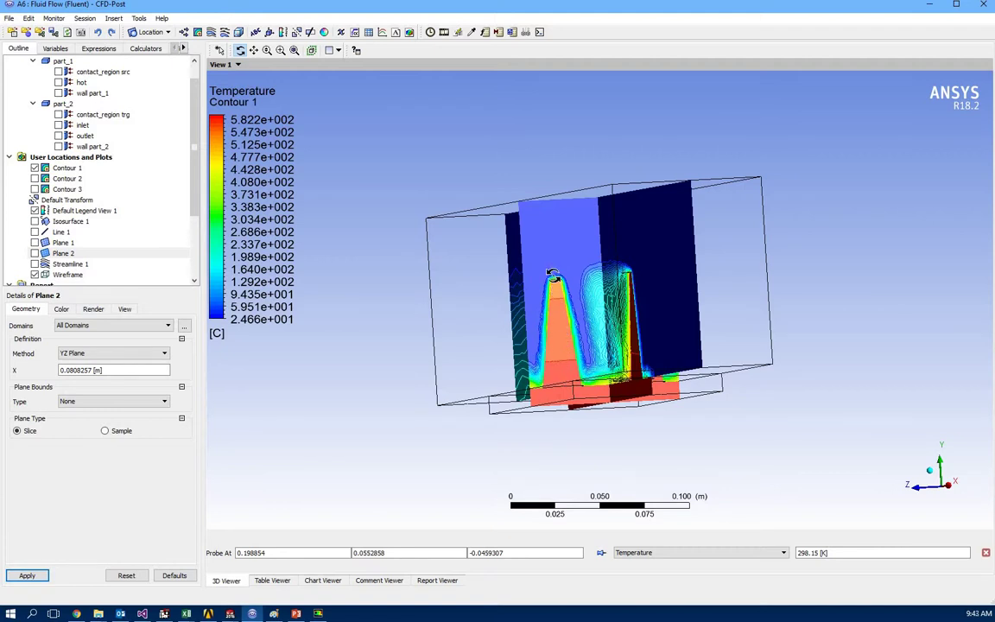
pyautogui.moveTo(597, 304); pyautogui.dragTo(554, 387, button='middle')
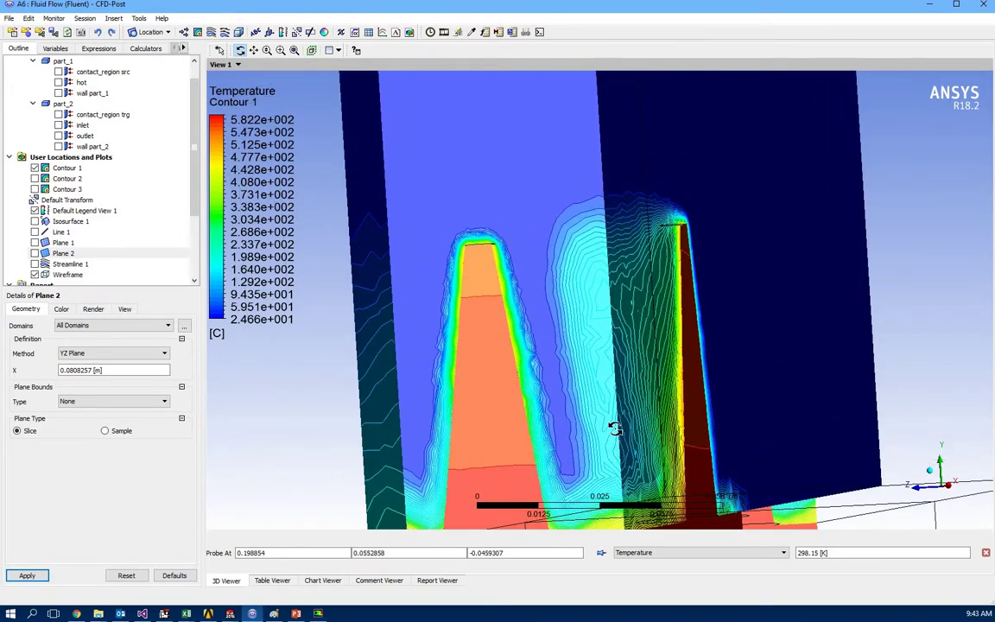
pyautogui.moveTo(614, 429); pyautogui.dragTo(615, 399, button='middle')
pyautogui.moveTo(615, 399)
pyautogui.mouseDown()
pyautogui.moveTo(587, 393)
pyautogui.moveTo(616, 380)
pyautogui.mouseUp()
pyautogui.moveTo(648, 367)
pyautogui.mouseDown()
pyautogui.moveTo(648, 356)
pyautogui.moveTo(648, 383)
pyautogui.mouseUp()
pyautogui.scroll(-6, 648, 382)
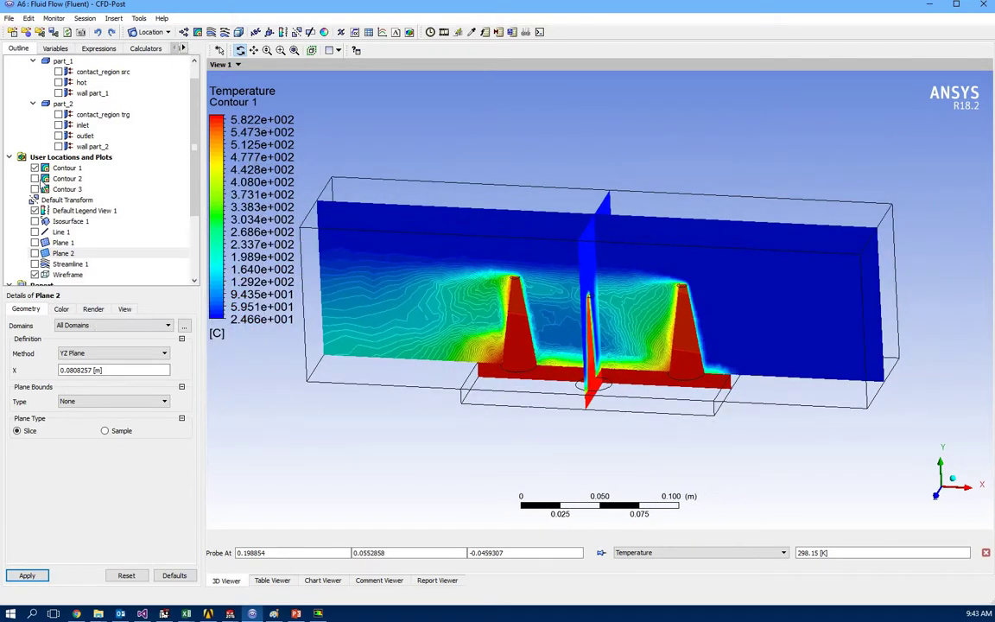
# Step: Hide Contour 1, display Contour 2, and select Contour 2's settings
pyautogui.click(35, 168)
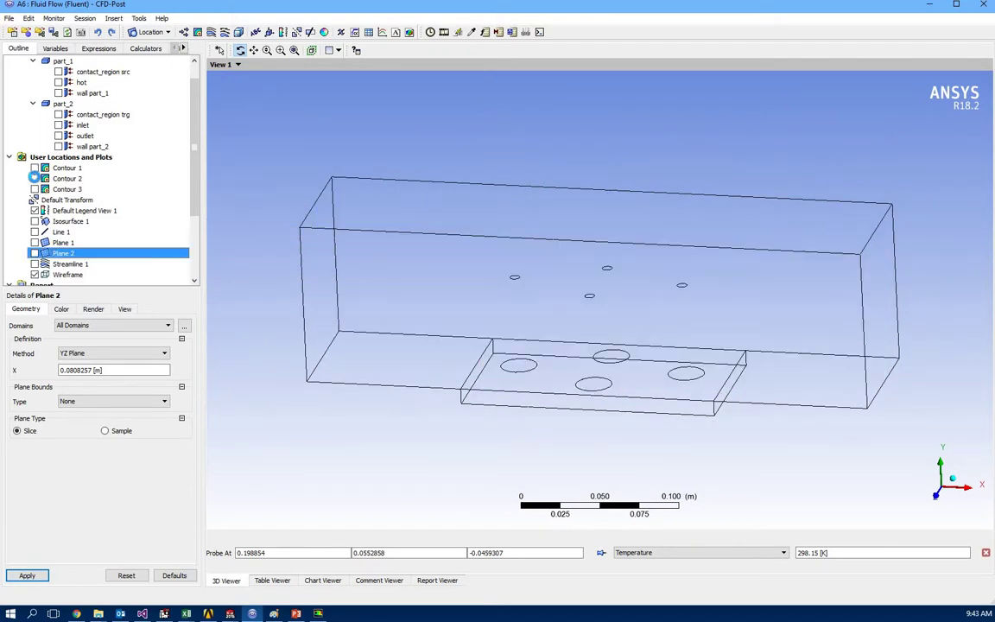
pyautogui.click(35, 179)
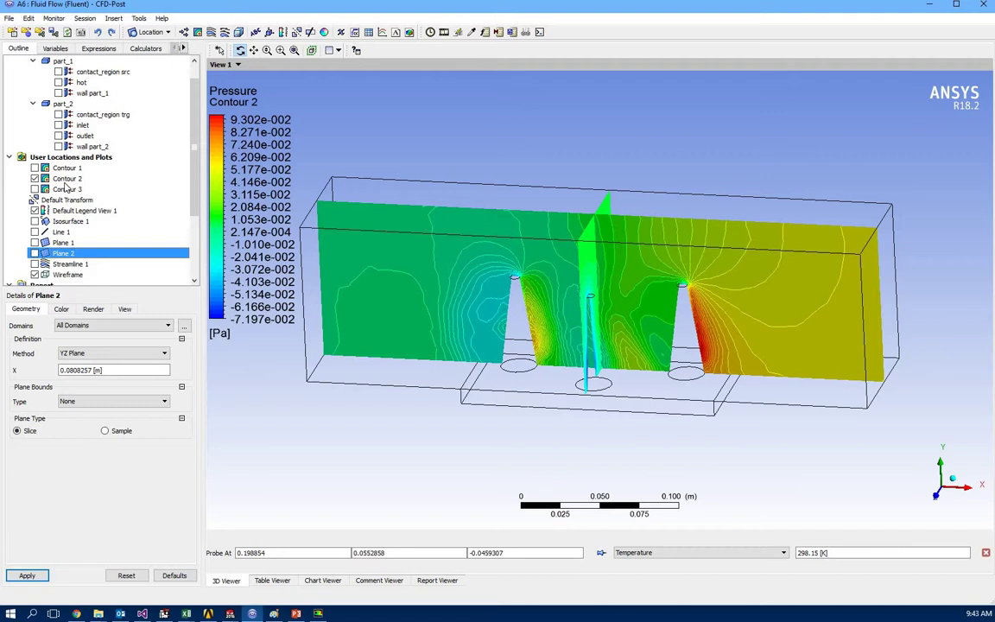
pyautogui.click(66, 179)
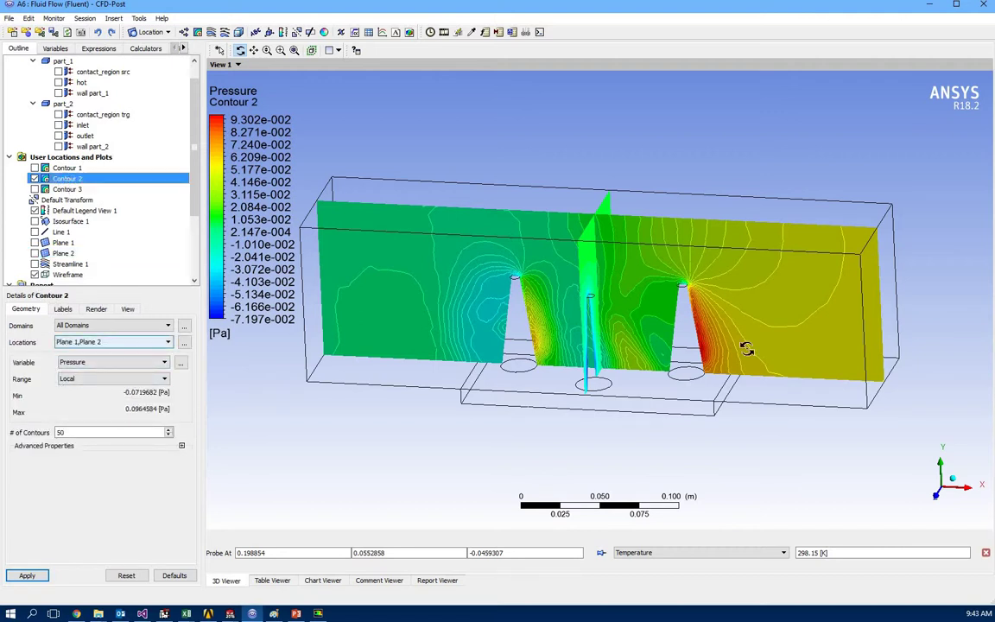
# Step: Orbit to an oblique, near top-down view of the pressure planes and recentre rotation on the plane
pyautogui.moveTo(665, 332); pyautogui.dragTo(760, 363)
pyautogui.press('z')
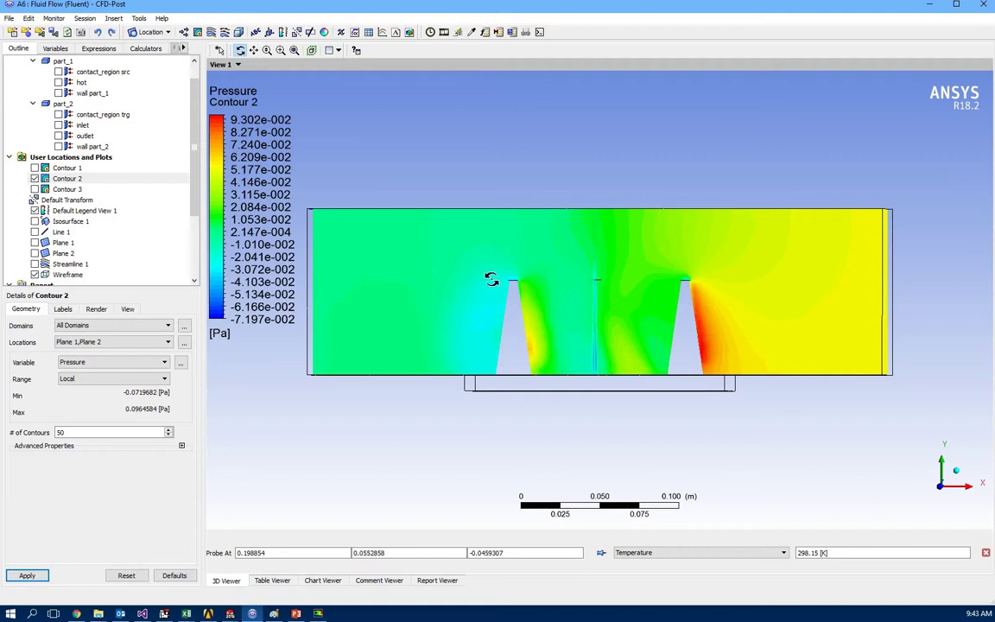
pyautogui.moveTo(471, 291); pyautogui.dragTo(497, 311)
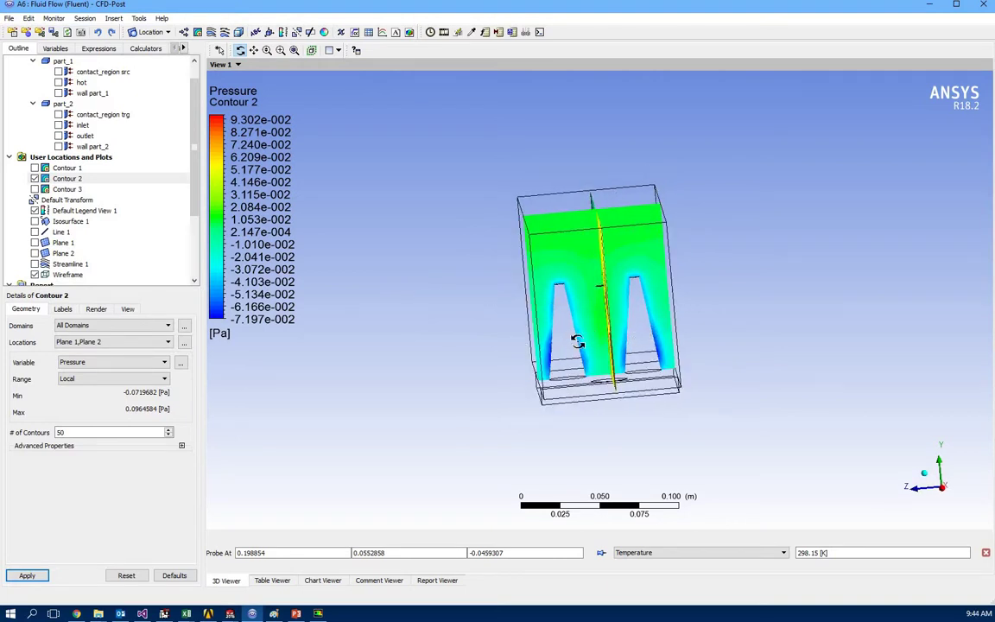
pyautogui.moveTo(546, 300); pyautogui.dragTo(651, 338)
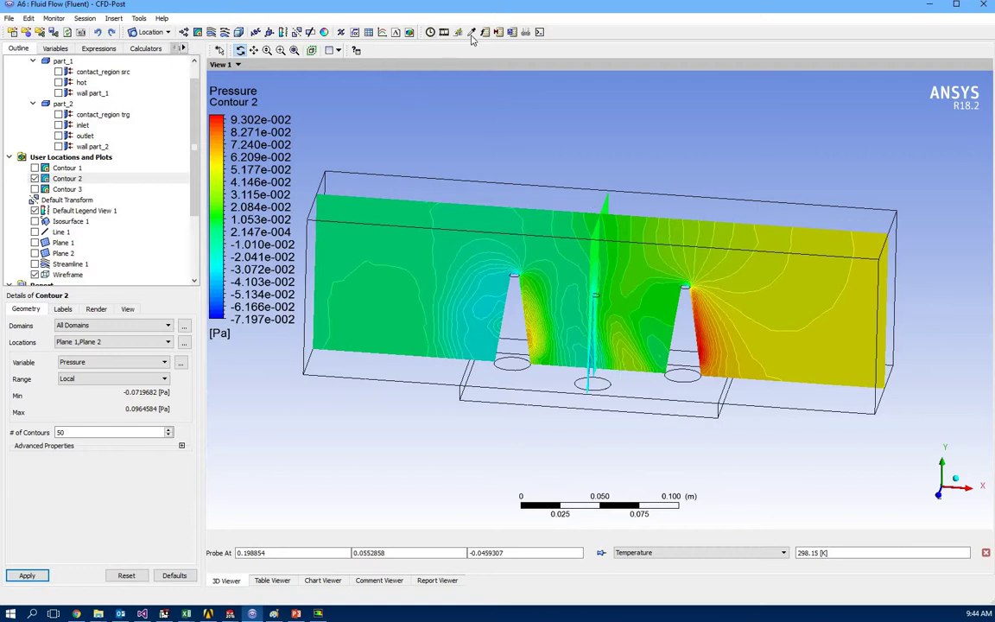
pyautogui.click(813, 373)
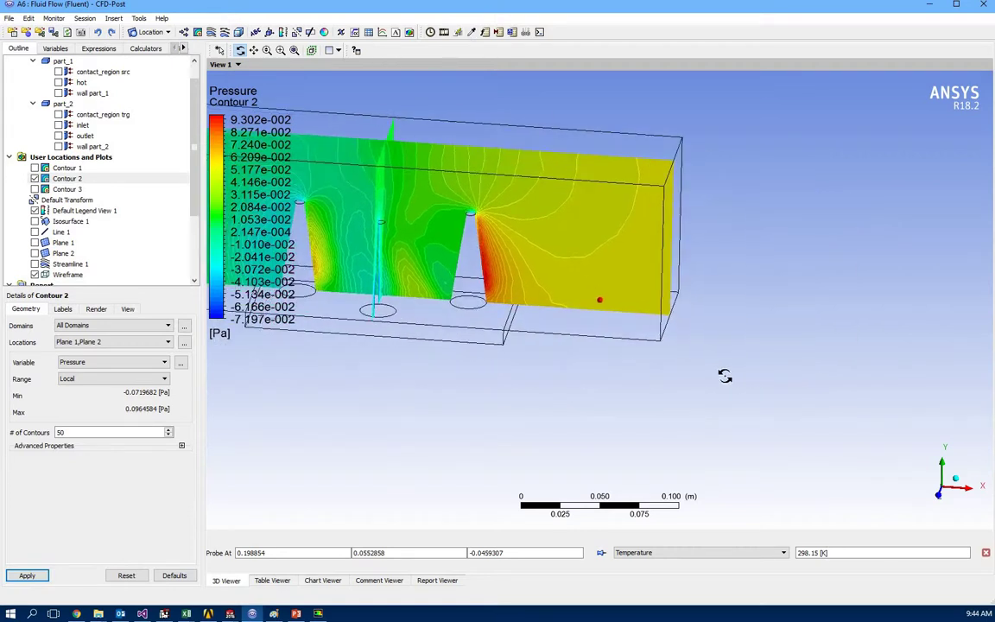
# Step: Switch the probe variable from Temperature to Pressure and reposition the plane in view
pyautogui.click(688, 554)
pyautogui.click(687, 485)
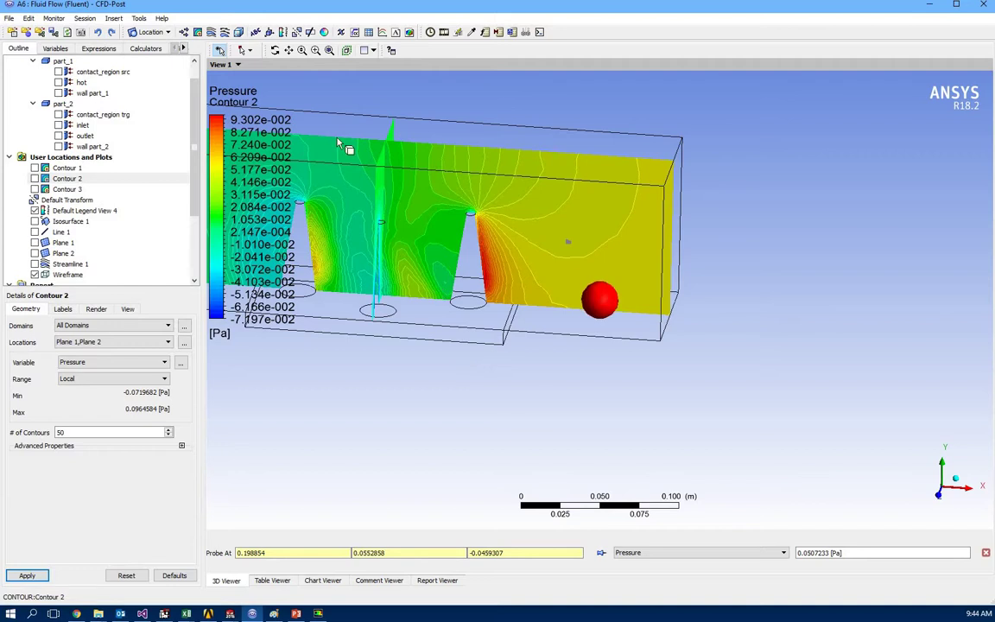
pyautogui.click(288, 50)
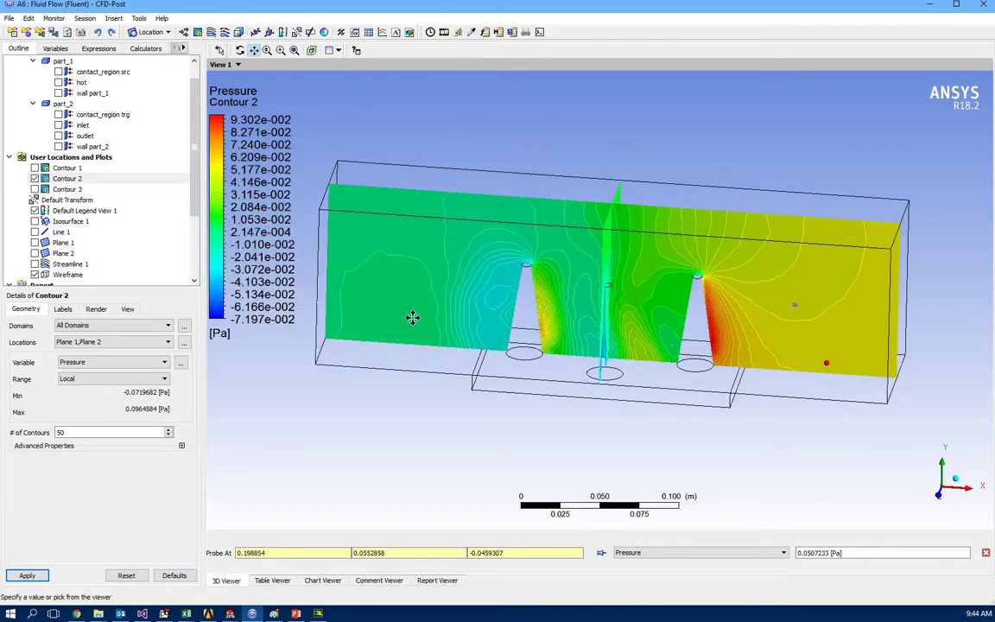
pyautogui.moveTo(392, 332); pyautogui.dragTo(598, 298)
pyautogui.click(598, 298)
pyautogui.scroll(-5, 847, 376)
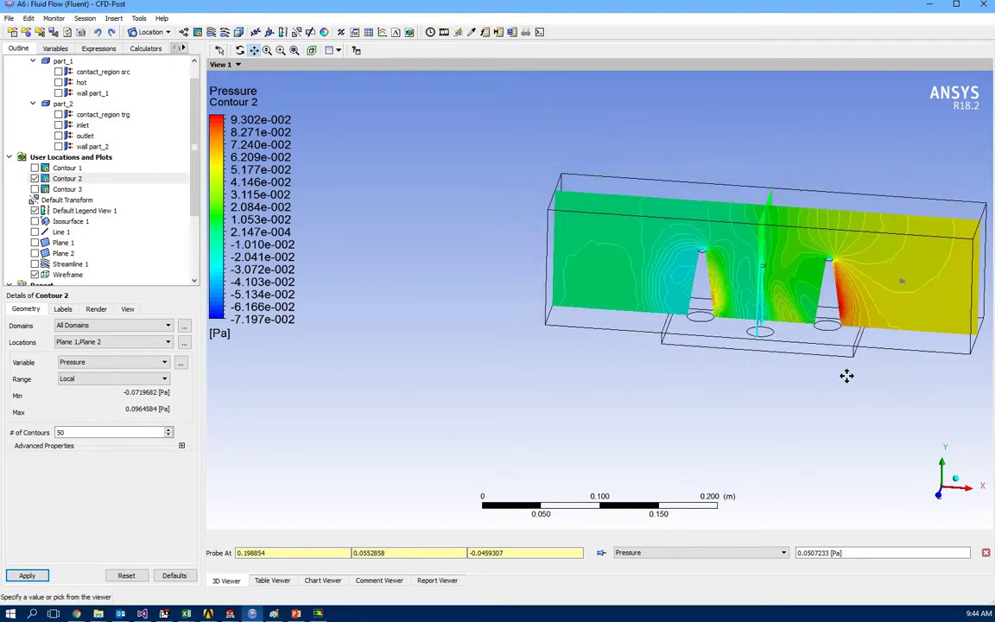
pyautogui.scroll(-1, 847, 376)
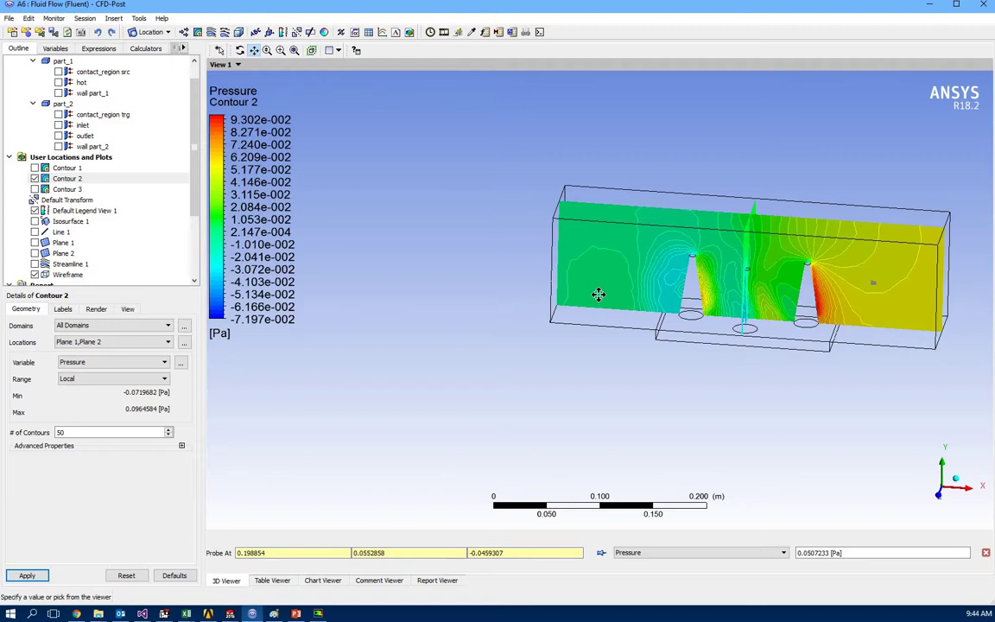
pyautogui.moveTo(599, 294); pyautogui.dragTo(600, 301)
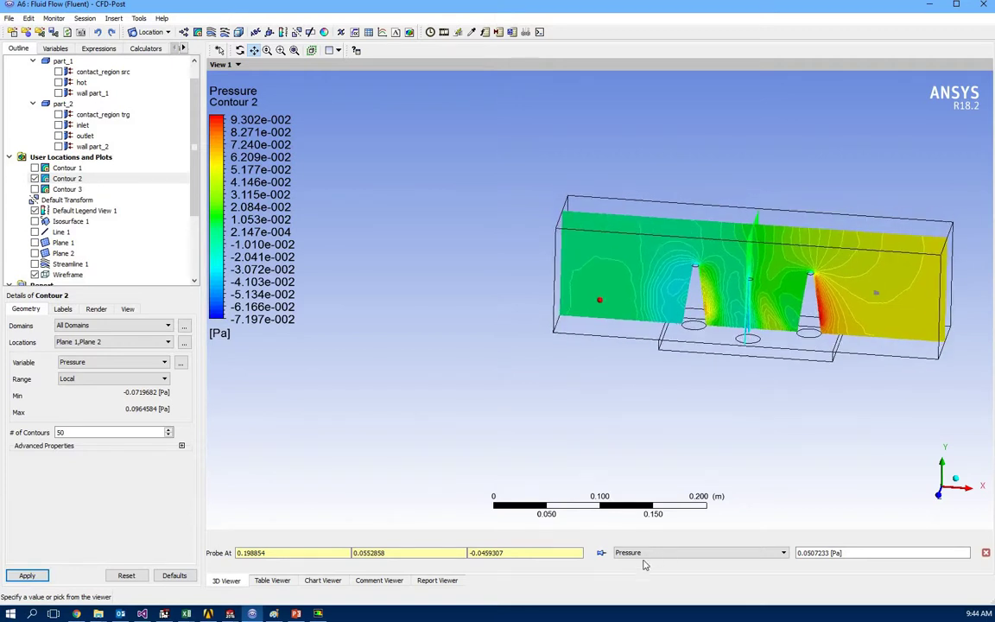
pyautogui.moveTo(899, 318); pyautogui.dragTo(535, 311)
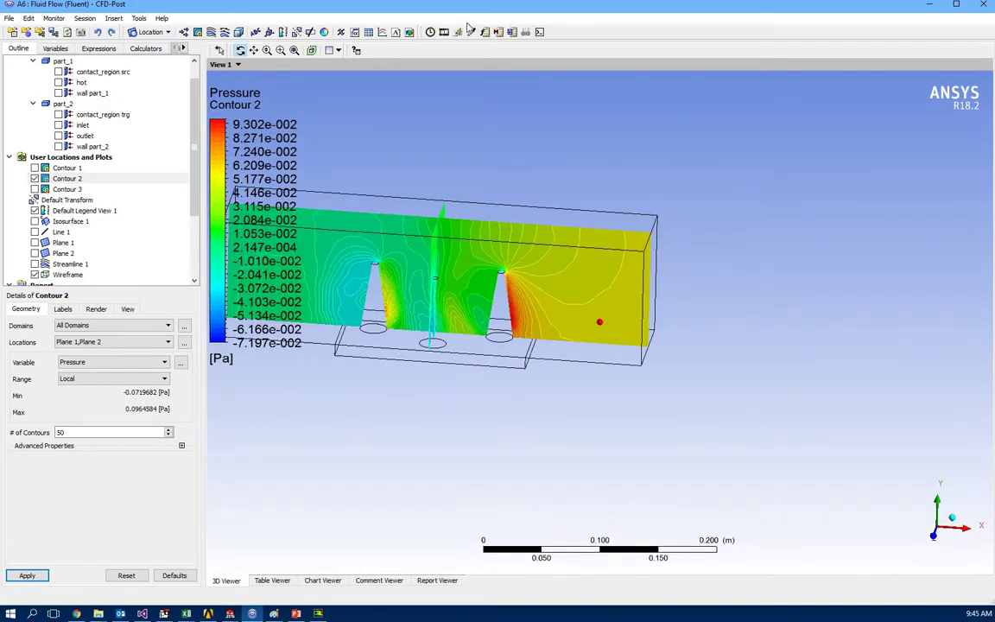
# Step: Probe pressure on the left and right of the plane, reading 0.0528879 Pa near the end
pyautogui.press('space')
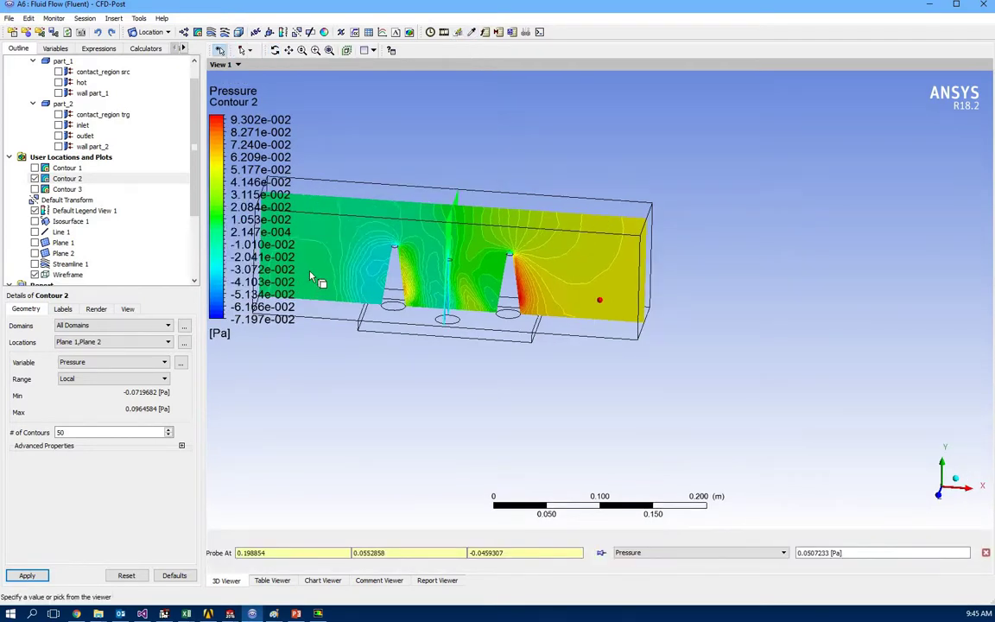
pyautogui.click(305, 278)
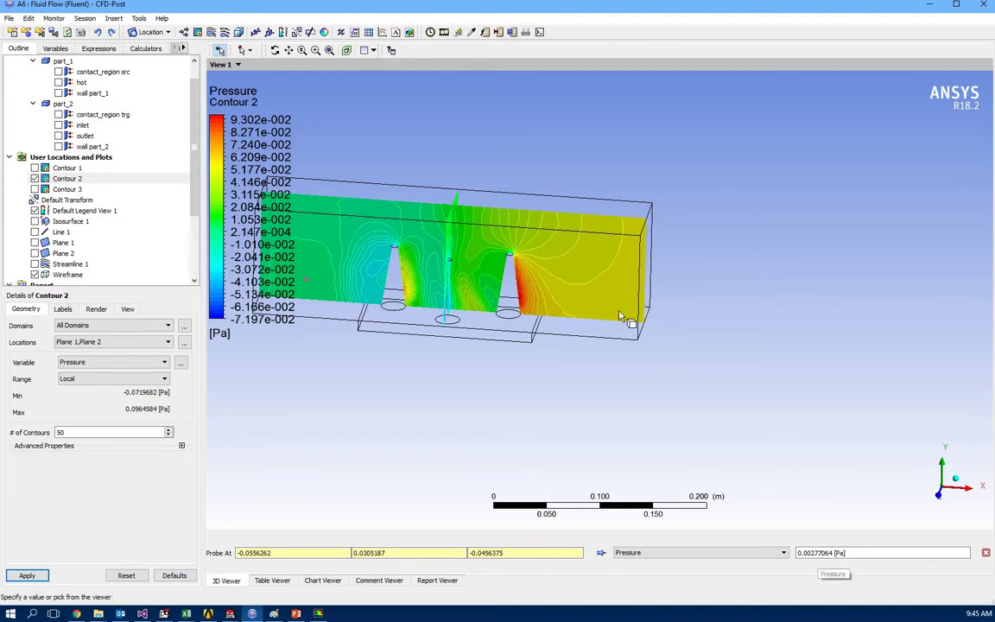
pyautogui.click(593, 302)
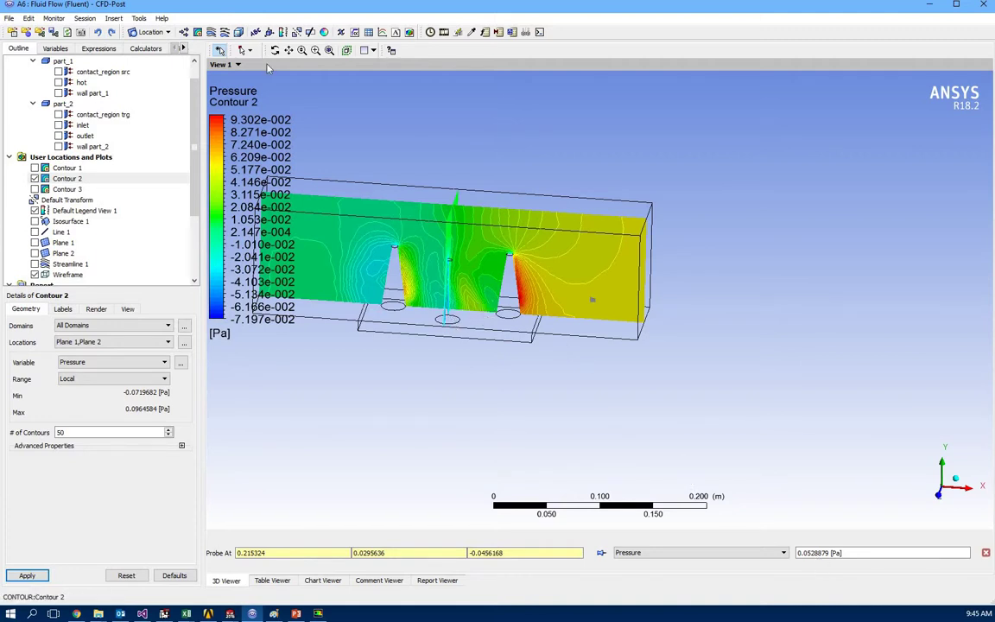
pyautogui.click(330, 52)
pyautogui.moveTo(369, 106); pyautogui.dragTo(790, 482)
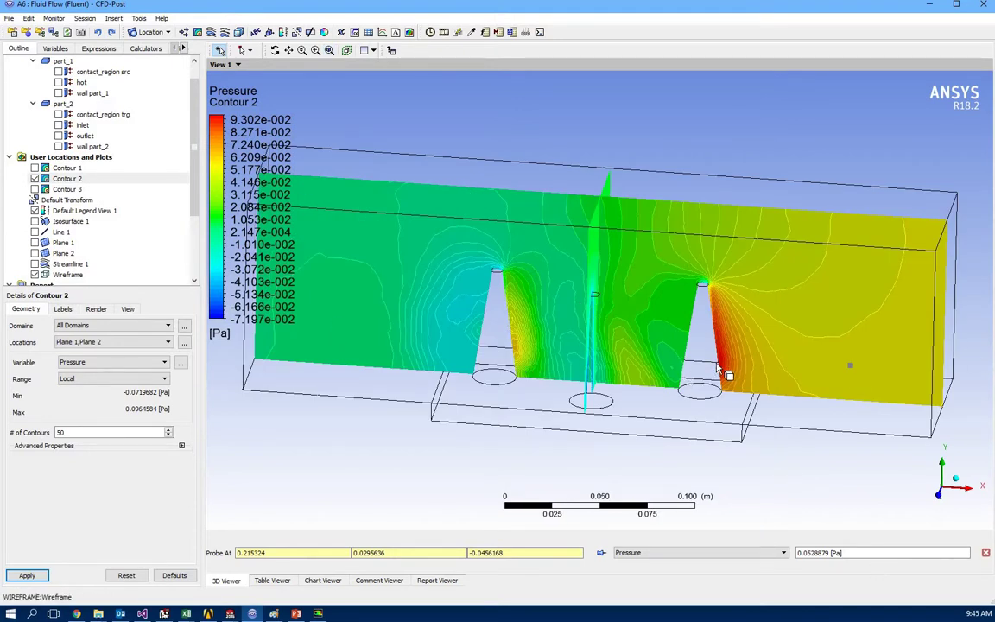
pyautogui.moveTo(717, 367); pyautogui.dragTo(657, 334, button='middle')
pyautogui.moveTo(648, 381); pyautogui.dragTo(678, 391, button='middle')
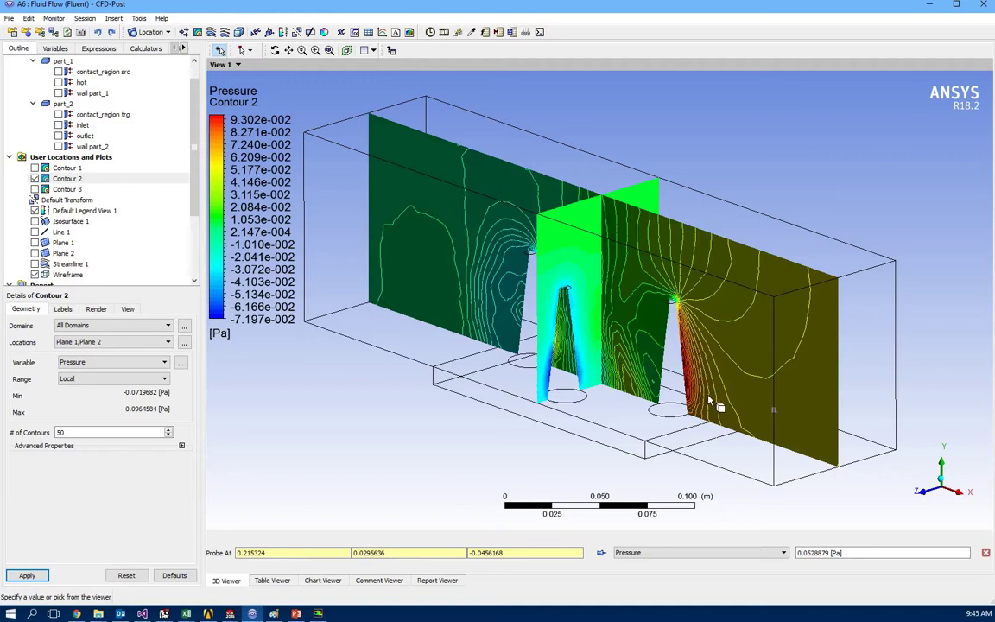
pyautogui.moveTo(764, 366); pyautogui.dragTo(771, 402, button='middle')
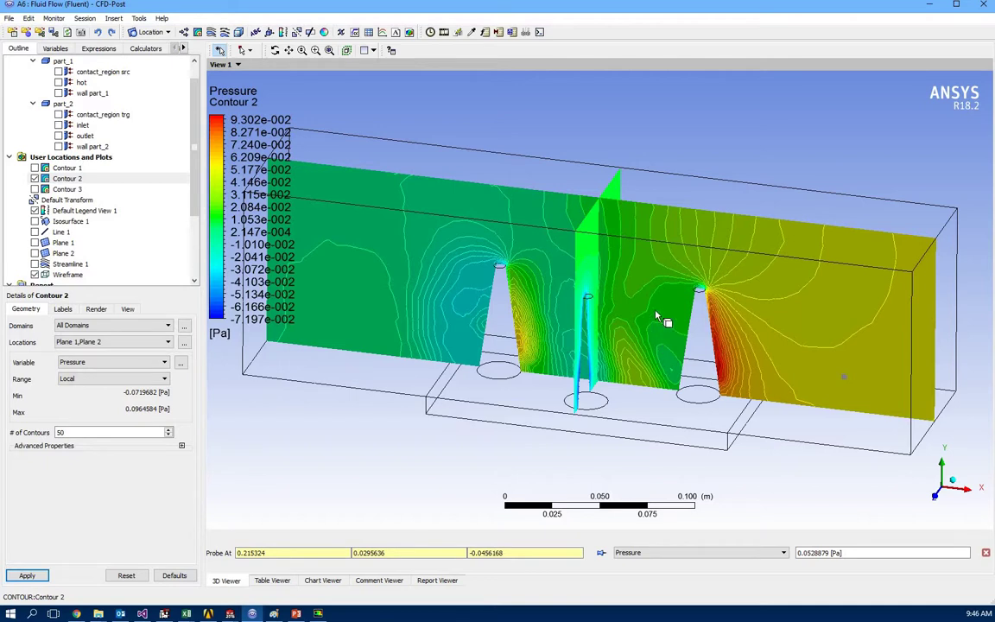
# Step: Hide Contour 2 and Contour 3, show Isosurface 1, and select it in the Outline tree
pyautogui.click(35, 178)
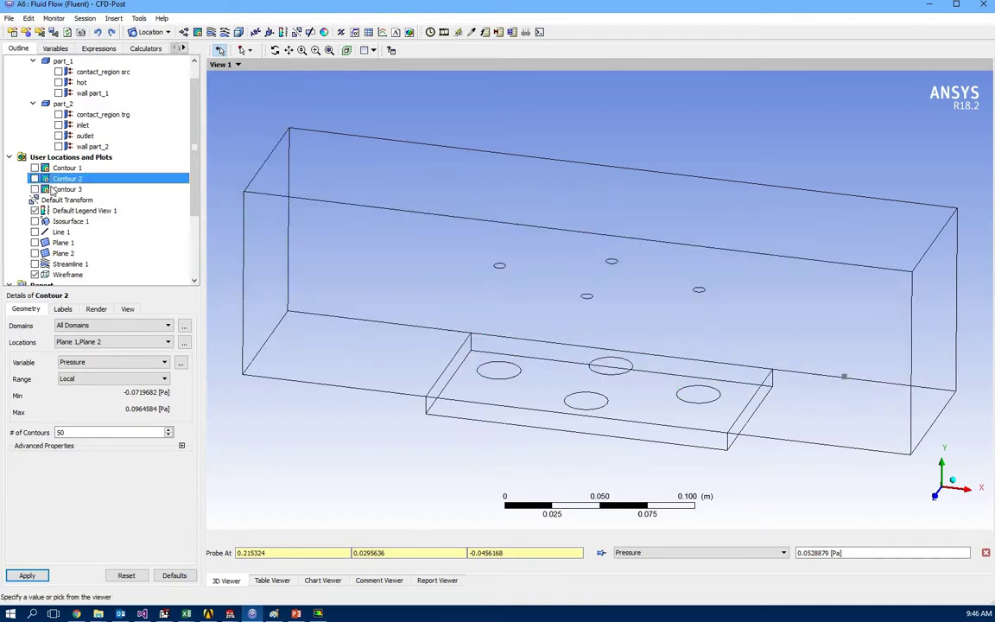
pyautogui.click(35, 190)
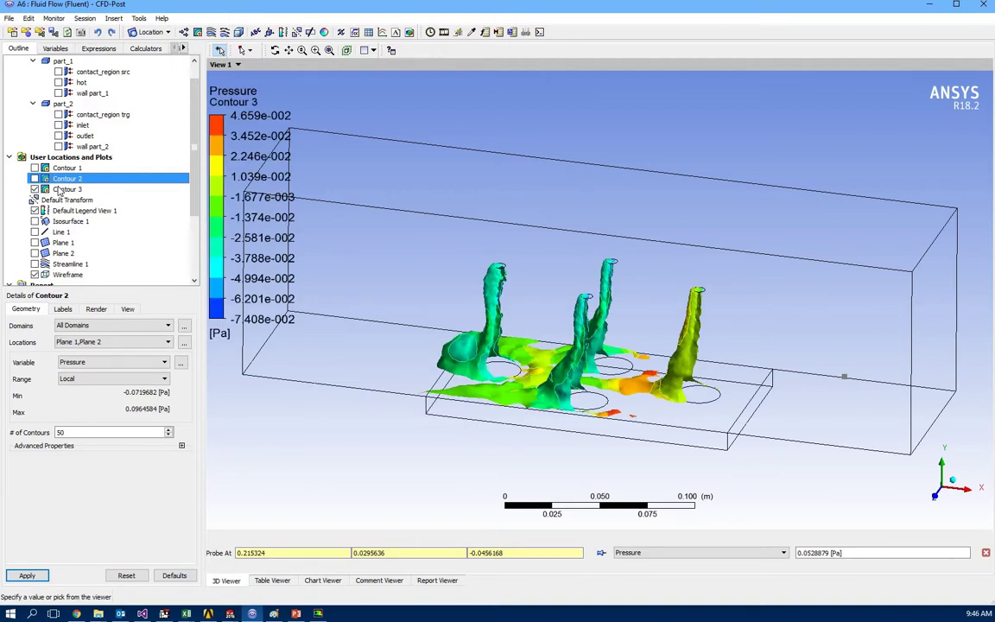
pyautogui.click(63, 192)
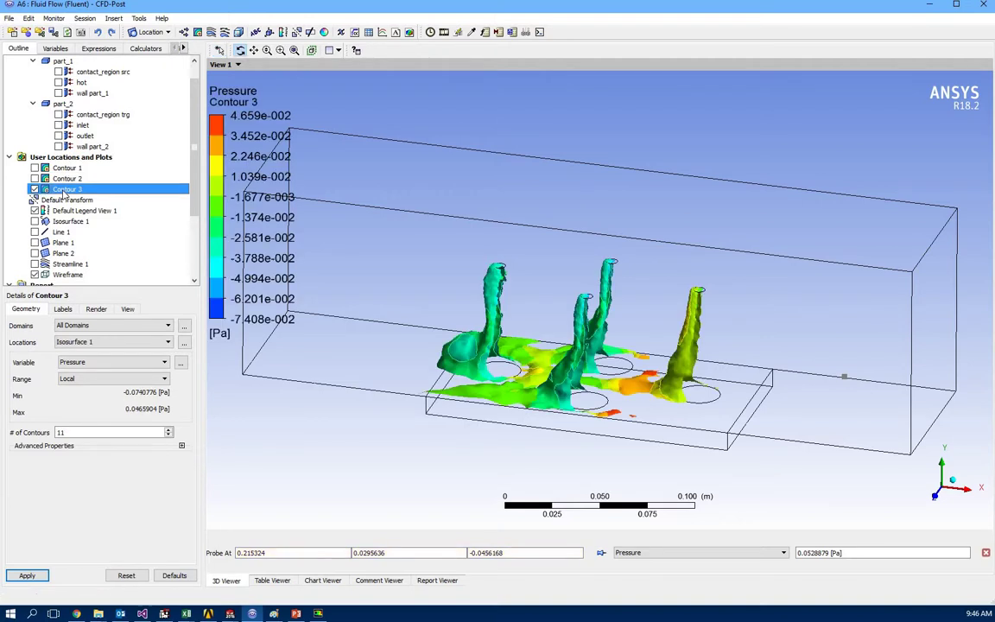
pyautogui.click(34, 189)
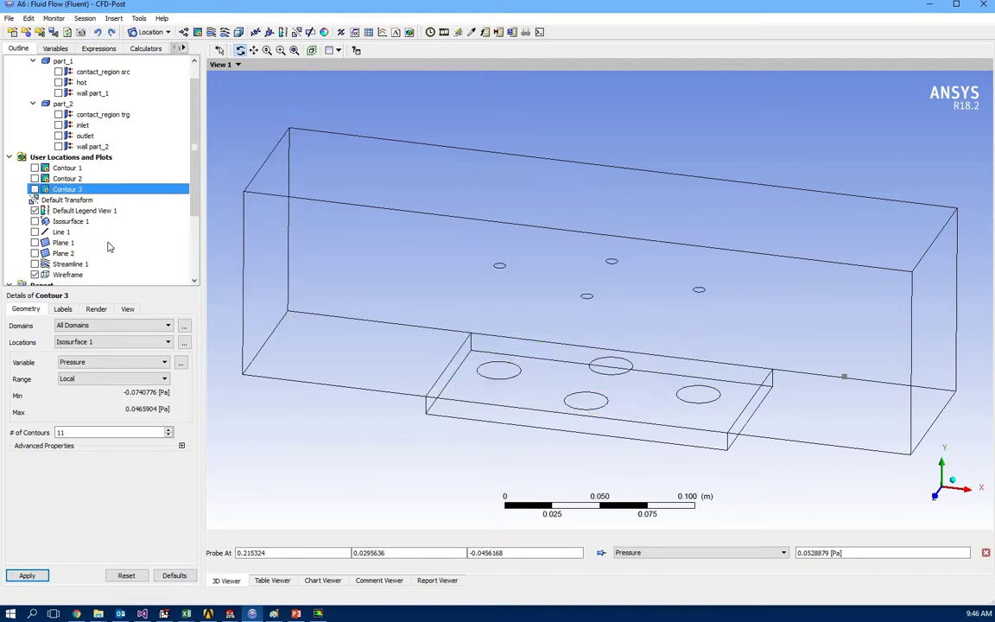
pyautogui.click(35, 221)
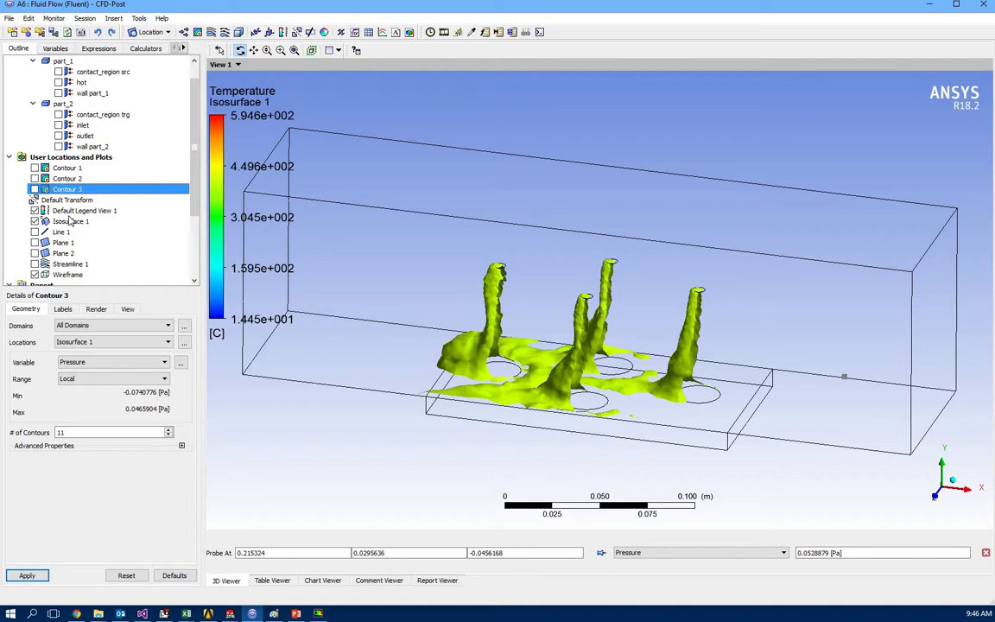
pyautogui.click(151, 34)
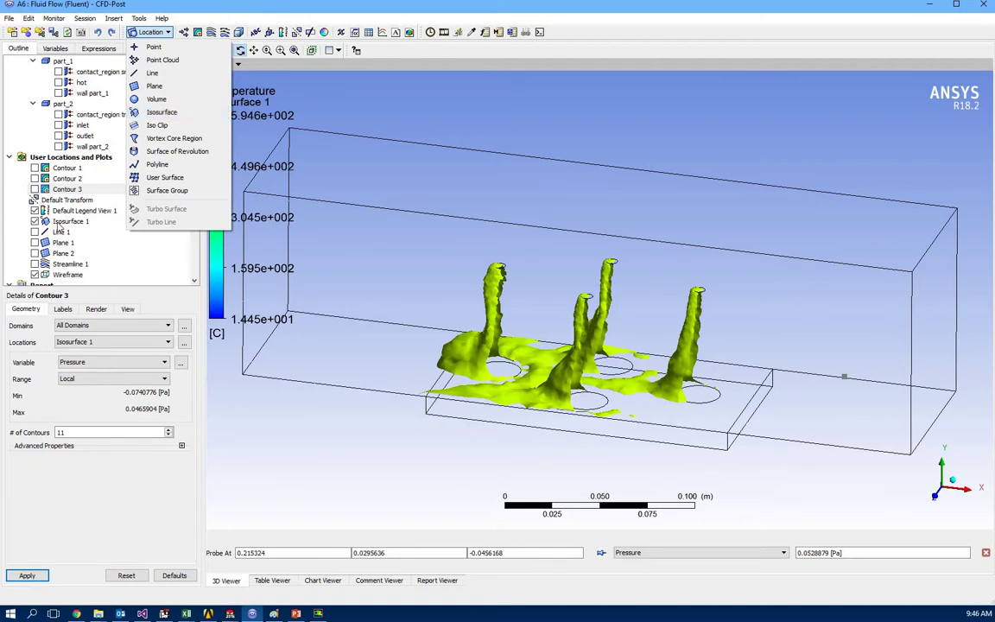
pyautogui.click(65, 222)
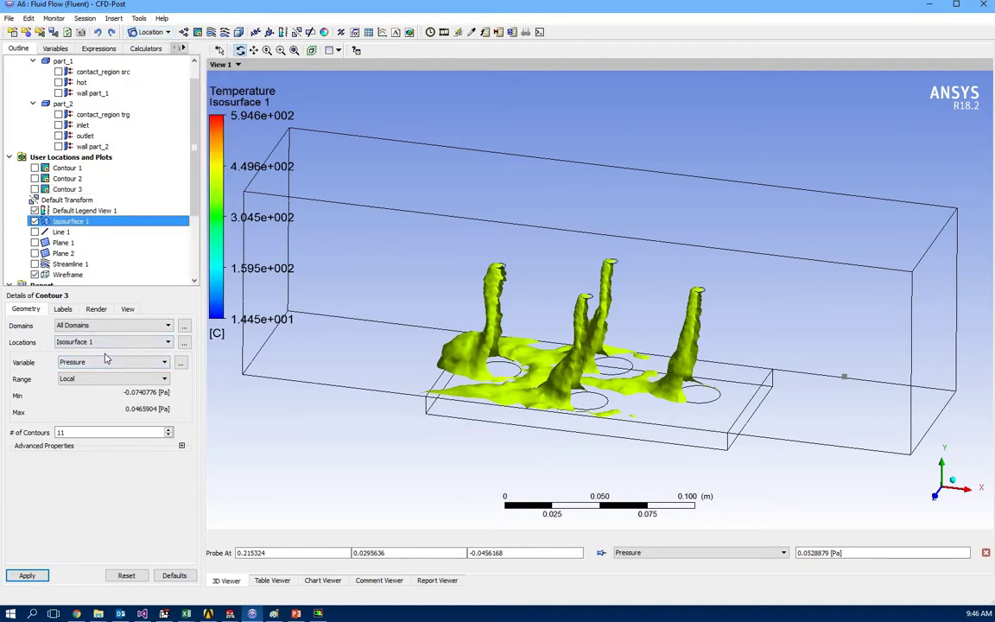
# Step: Open Isosurface 1's 400 °C temperature definition and orbit to view its plumes from several angles
pyautogui.doubleClick(61, 221)
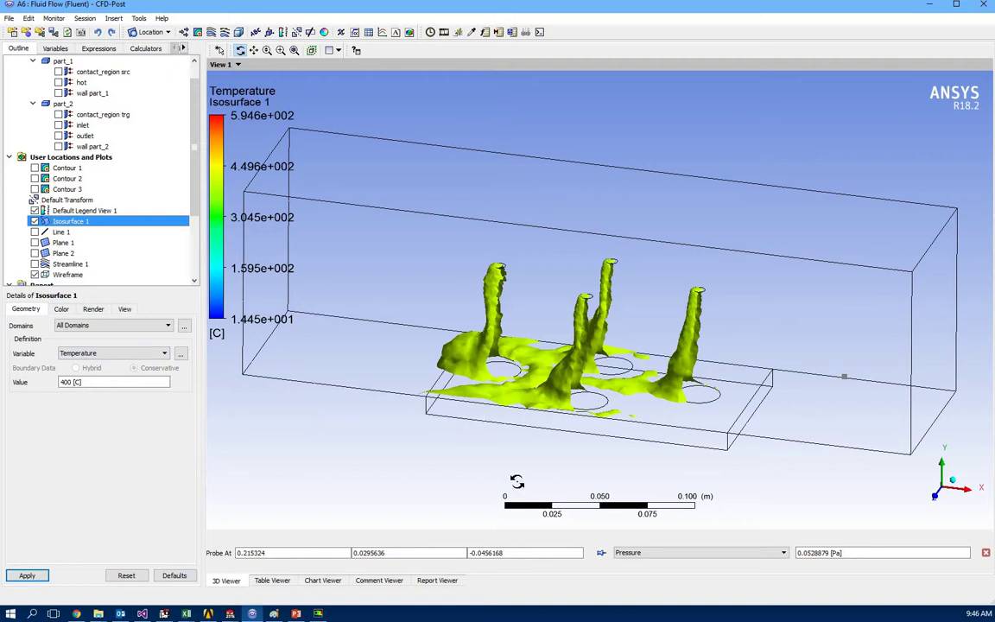
pyautogui.moveTo(455, 489); pyautogui.dragTo(442, 446)
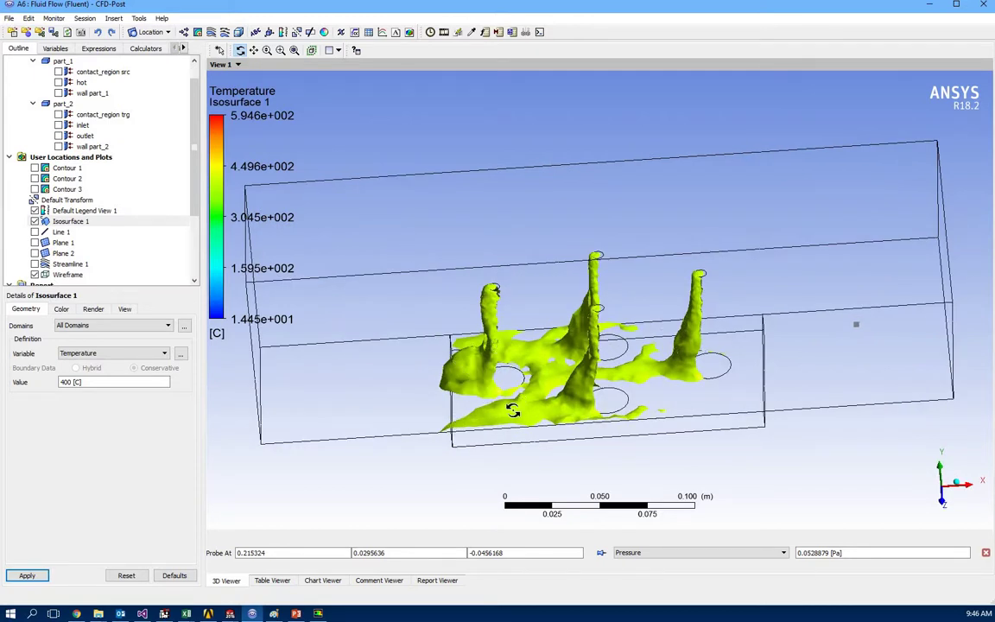
pyautogui.moveTo(445, 342); pyautogui.dragTo(593, 345)
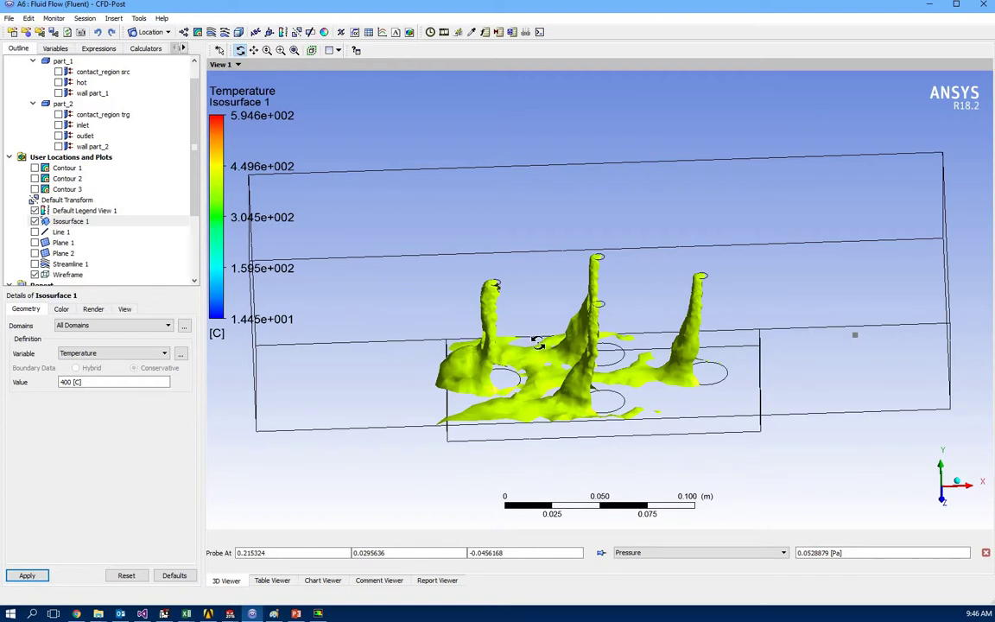
pyautogui.moveTo(474, 327); pyautogui.dragTo(495, 409)
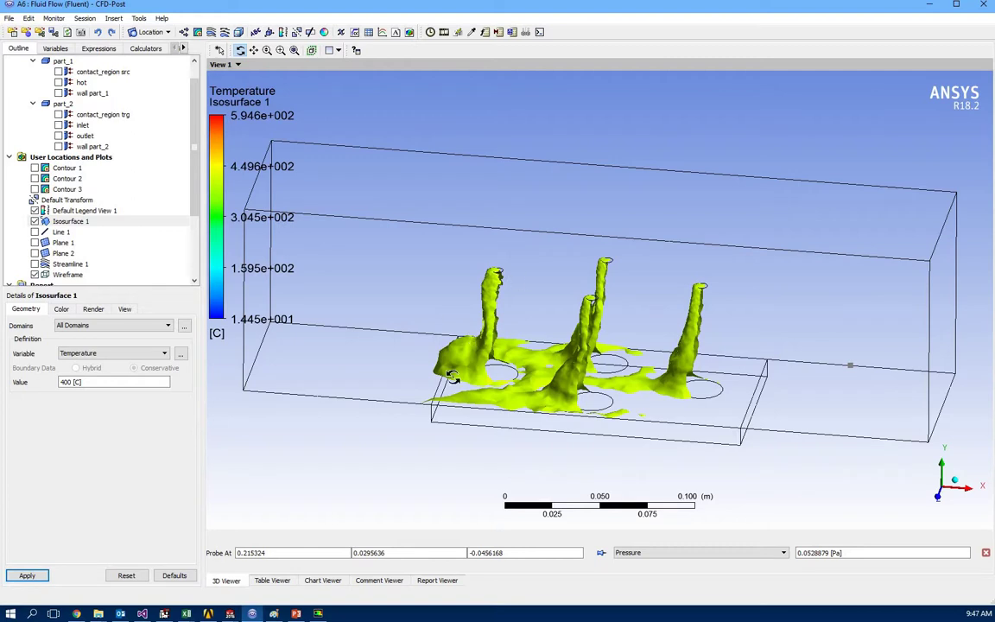
pyautogui.moveTo(409, 330); pyautogui.dragTo(485, 413)
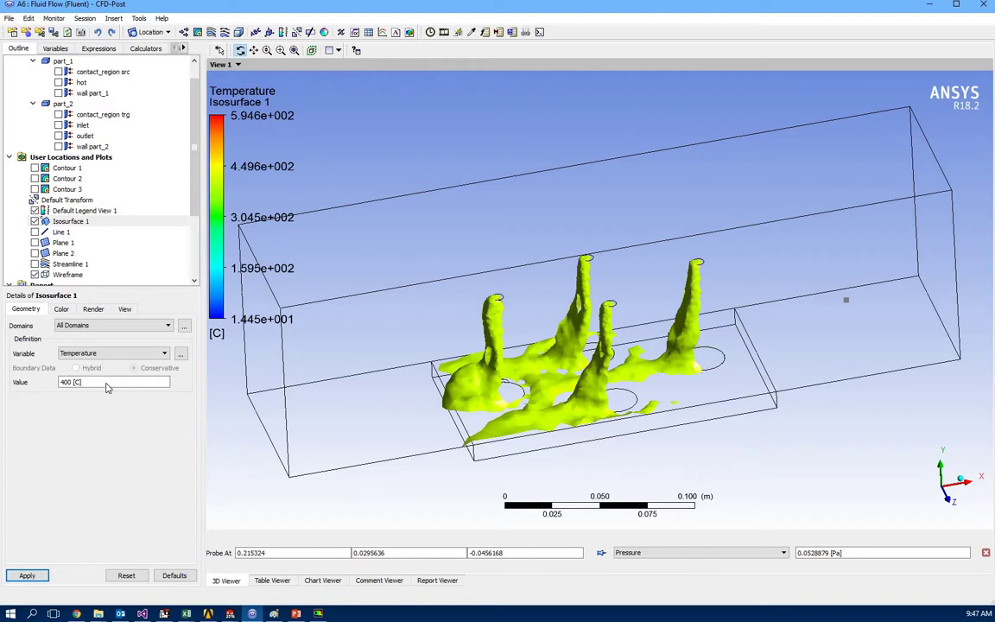
# Step: Hide Isosurface 1, keep Pressure as Contour 3's variable, display Contour 3 and orbit it
pyautogui.click(35, 221)
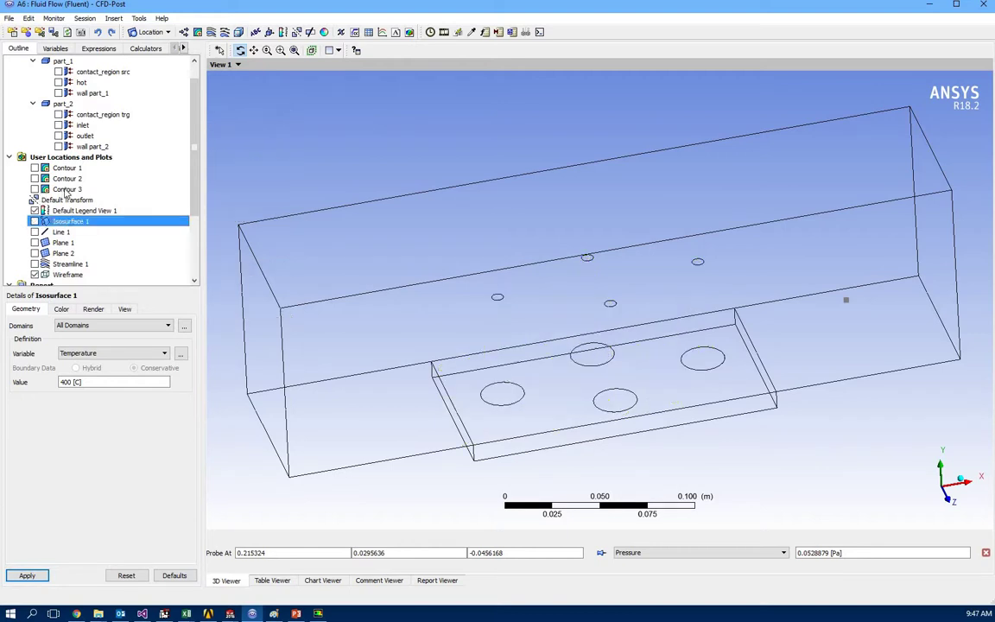
pyautogui.click(67, 190)
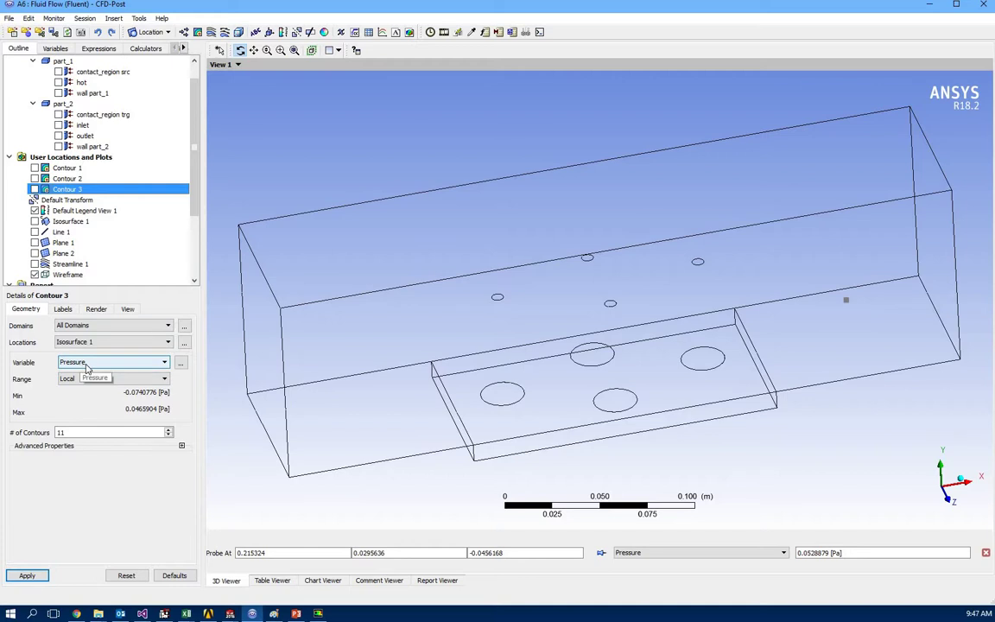
pyautogui.click(86, 363)
pyautogui.click(79, 334)
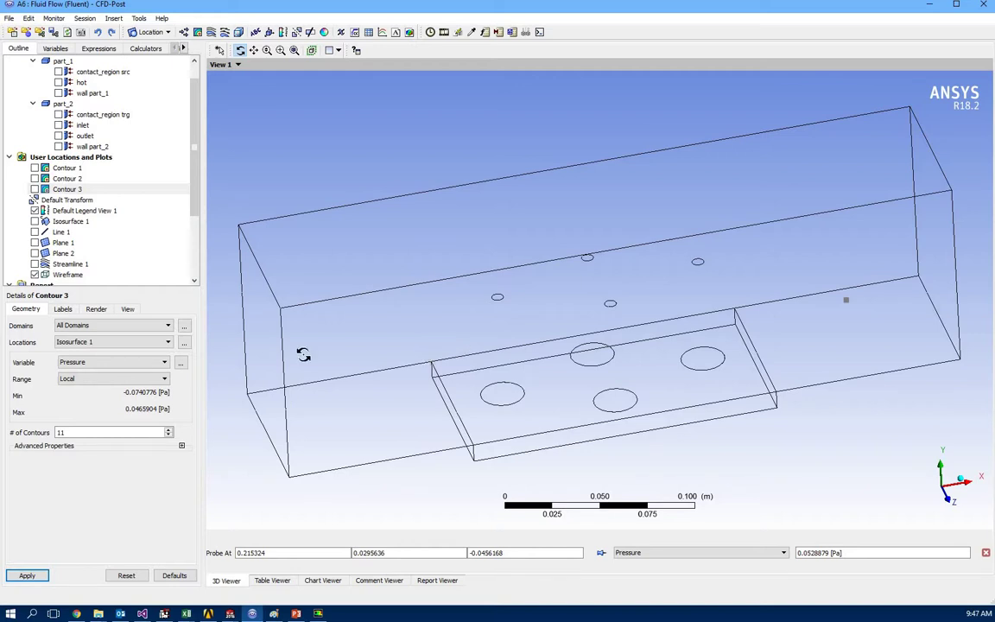
pyautogui.click(35, 189)
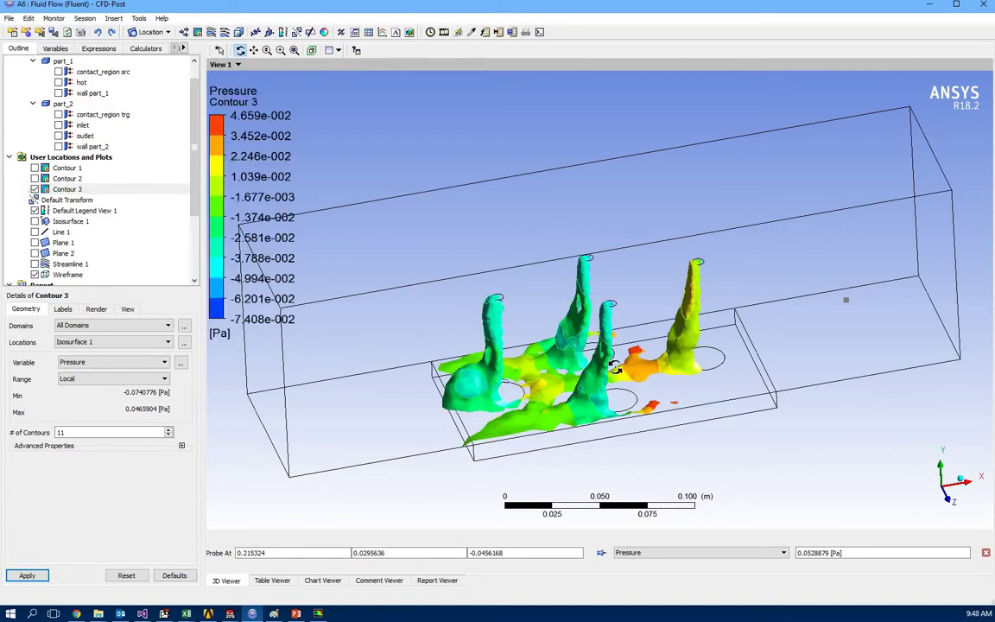
pyautogui.moveTo(386, 361); pyautogui.dragTo(634, 447)
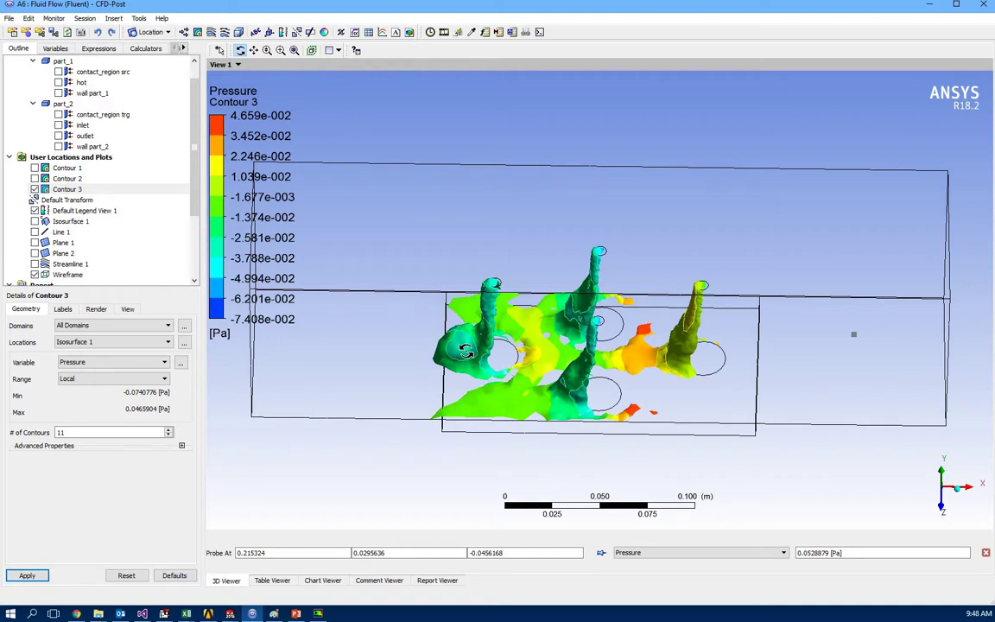
pyautogui.moveTo(464, 324); pyautogui.dragTo(493, 312)
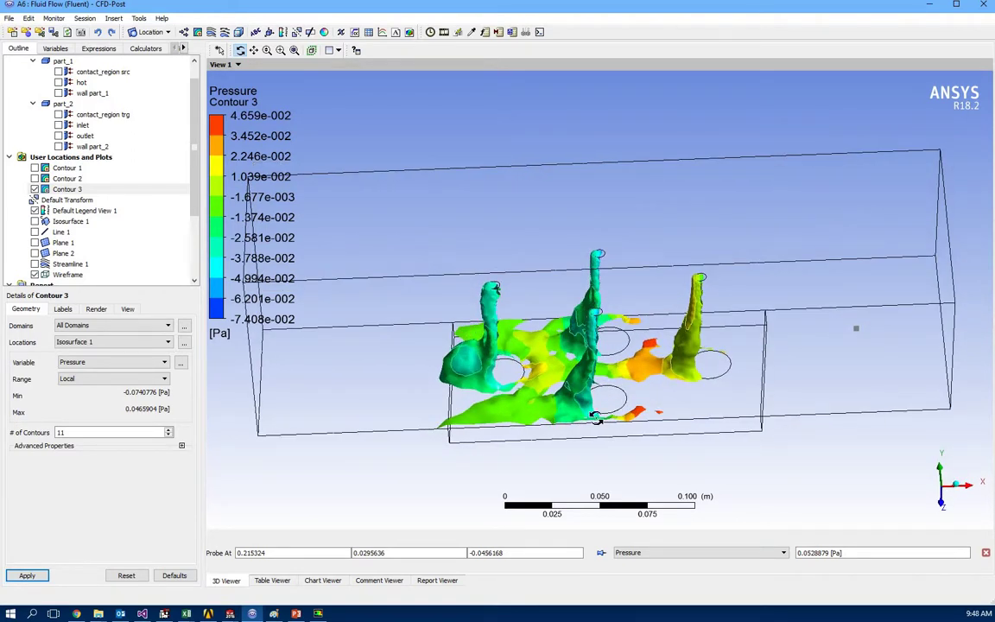
pyautogui.moveTo(529, 450); pyautogui.dragTo(450, 372)
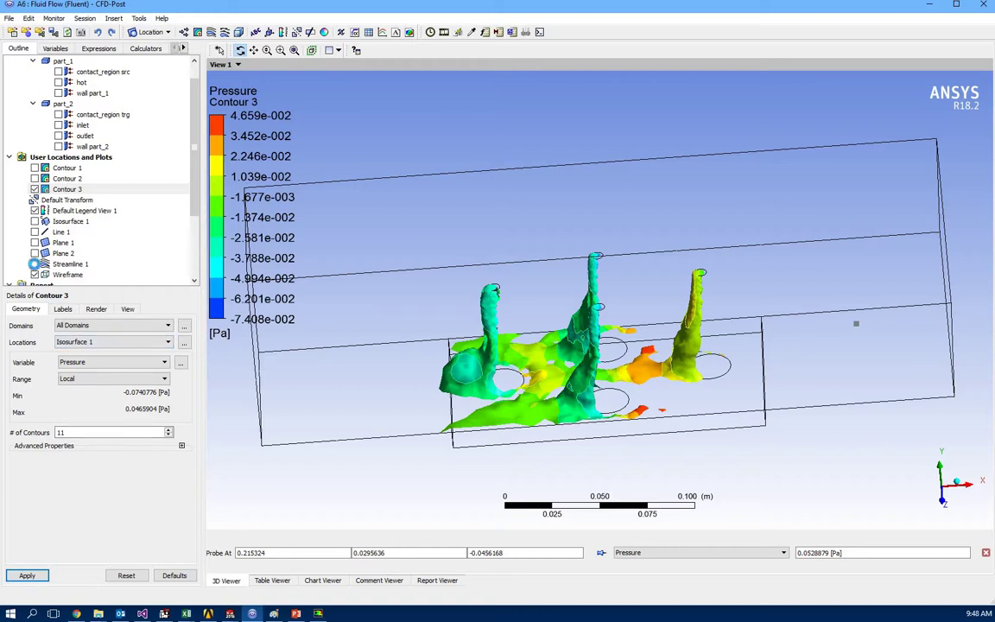
# Step: Show Streamline 1's velocity streamlines and orbit the domain to inspect them
pyautogui.click(35, 264)
pyautogui.moveTo(466, 284); pyautogui.dragTo(505, 275)
pyautogui.moveTo(615, 336); pyautogui.dragTo(654, 280)
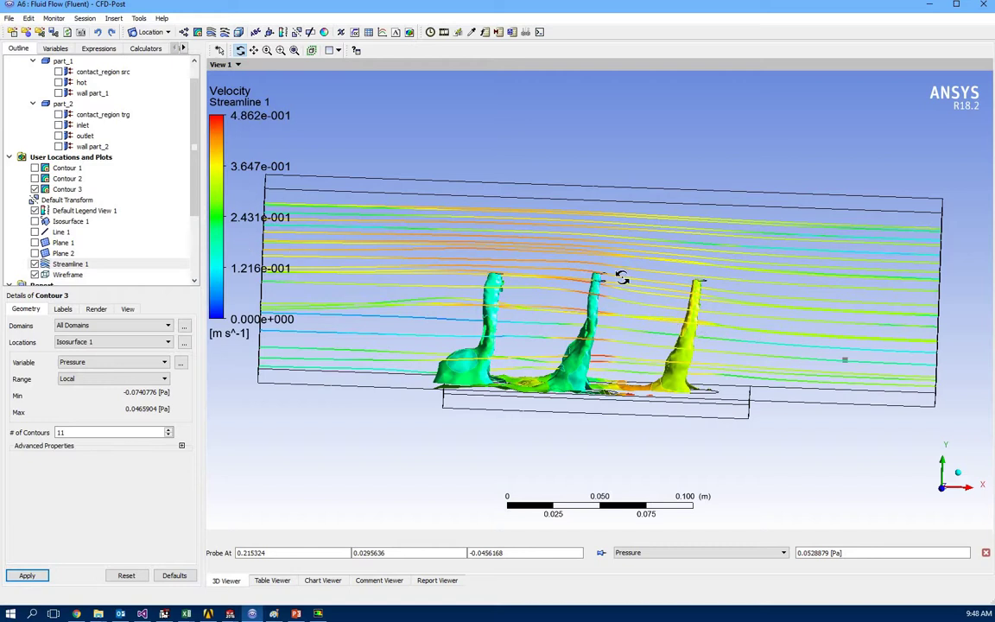
pyautogui.moveTo(542, 297); pyautogui.dragTo(621, 325)
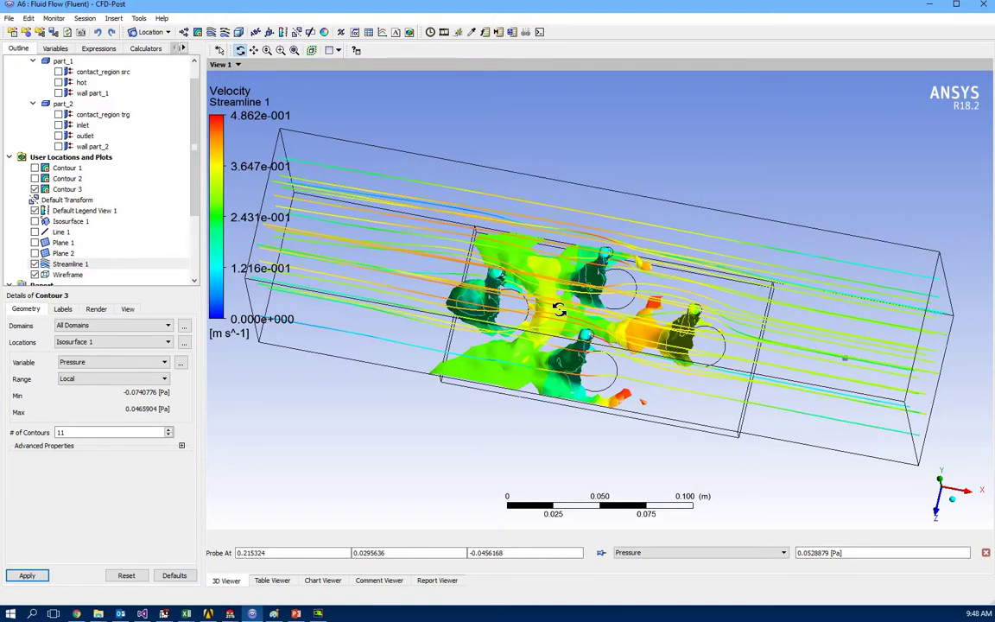
pyautogui.moveTo(573, 318)
pyautogui.mouseDown()
pyautogui.moveTo(517, 278)
pyautogui.moveTo(509, 261)
pyautogui.moveTo(560, 308)
pyautogui.mouseUp()
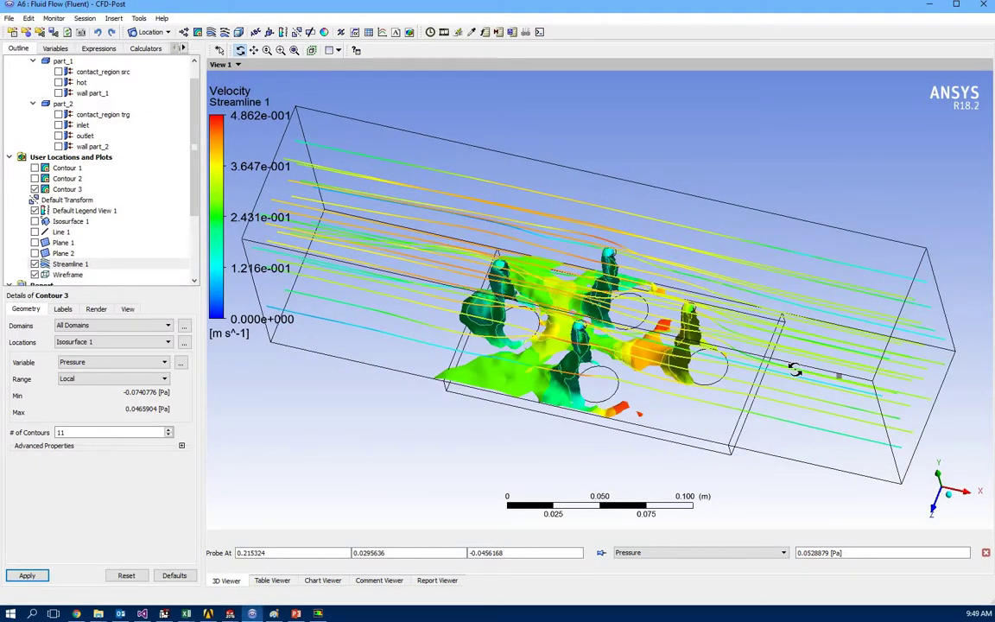
pyautogui.moveTo(622, 358); pyautogui.dragTo(639, 311)
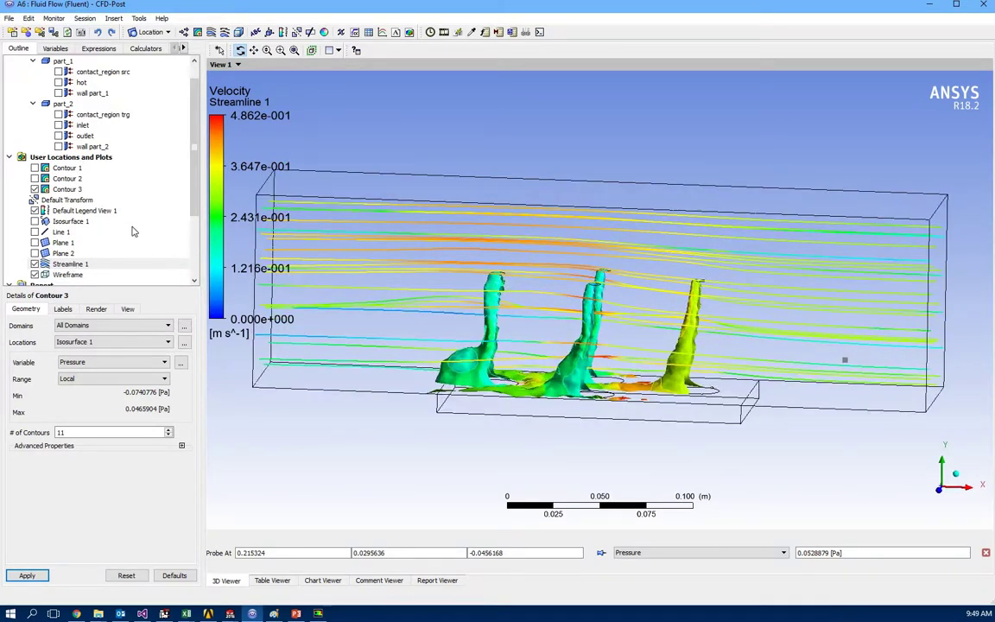
# Step: Turn the Contour 1 temperature planes back on
pyautogui.scroll(-2, 134, 231)
pyautogui.scroll(1, 90, 226)
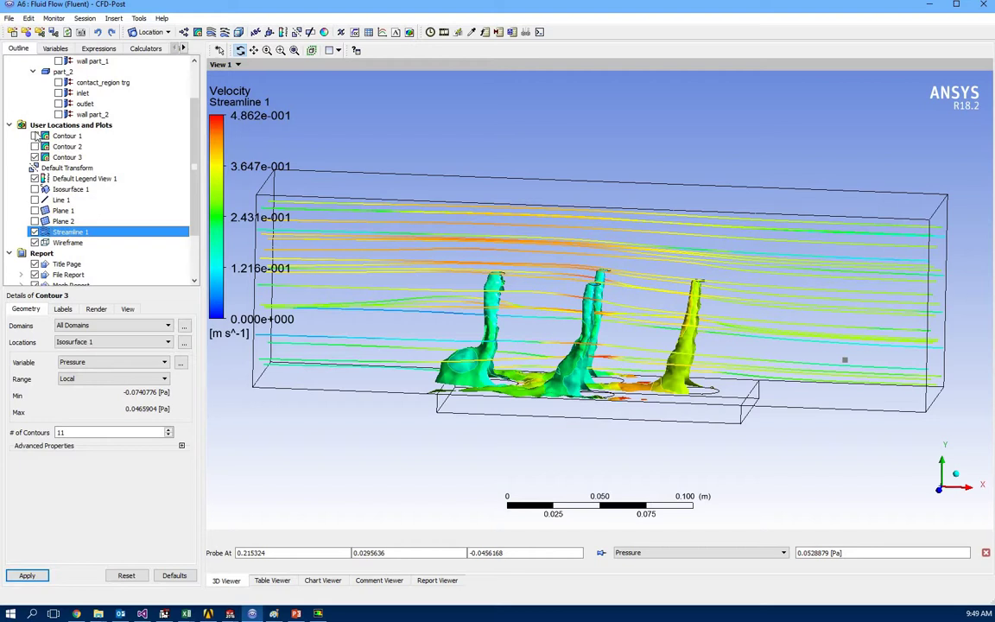
pyautogui.click(34, 136)
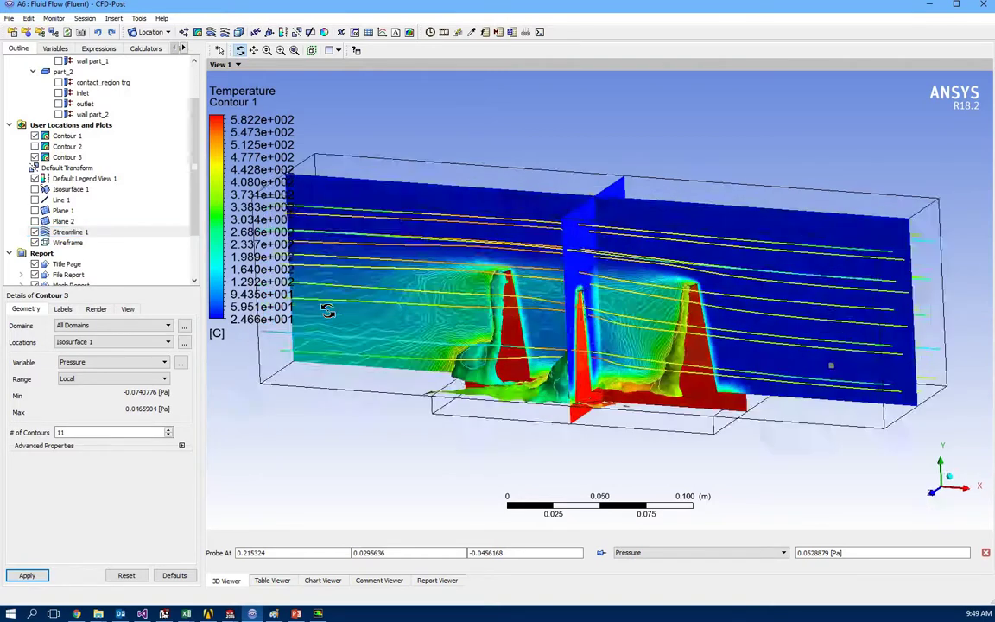